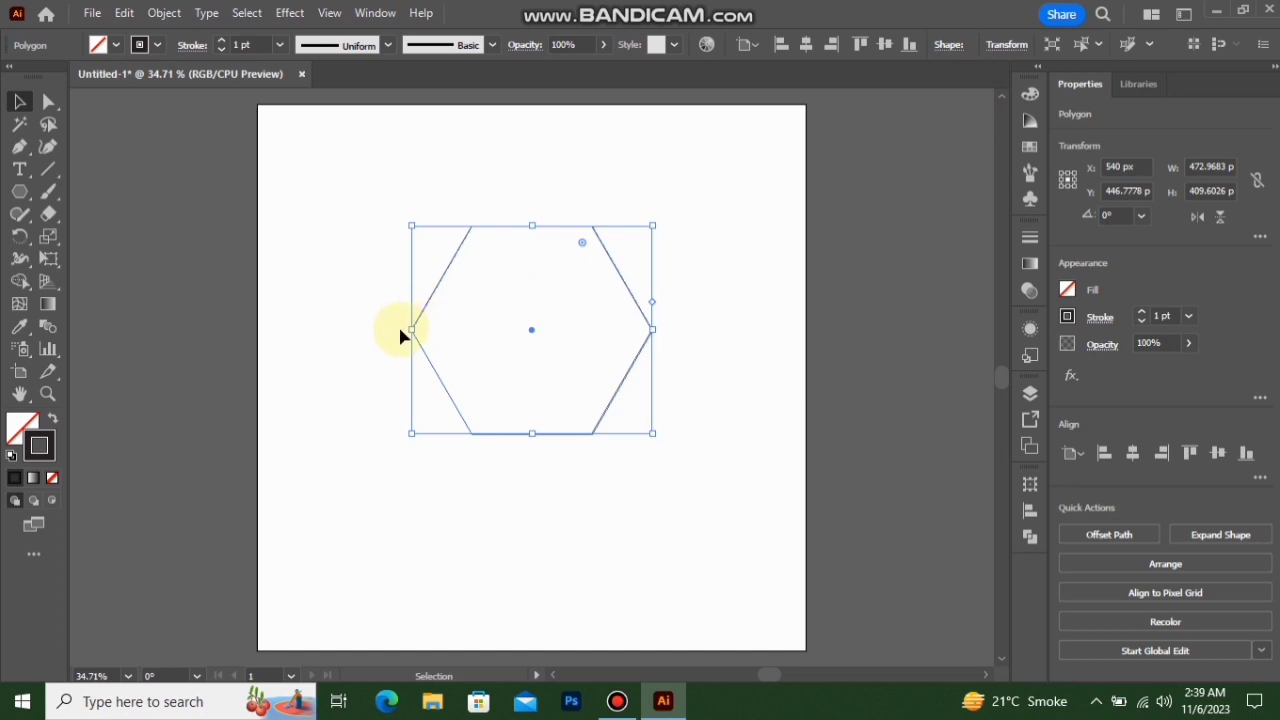
Step: Rotate the hexagon so a corner points straight up and centre it vertically on the artboard
left_click_drag(423, 297, 516, 262)
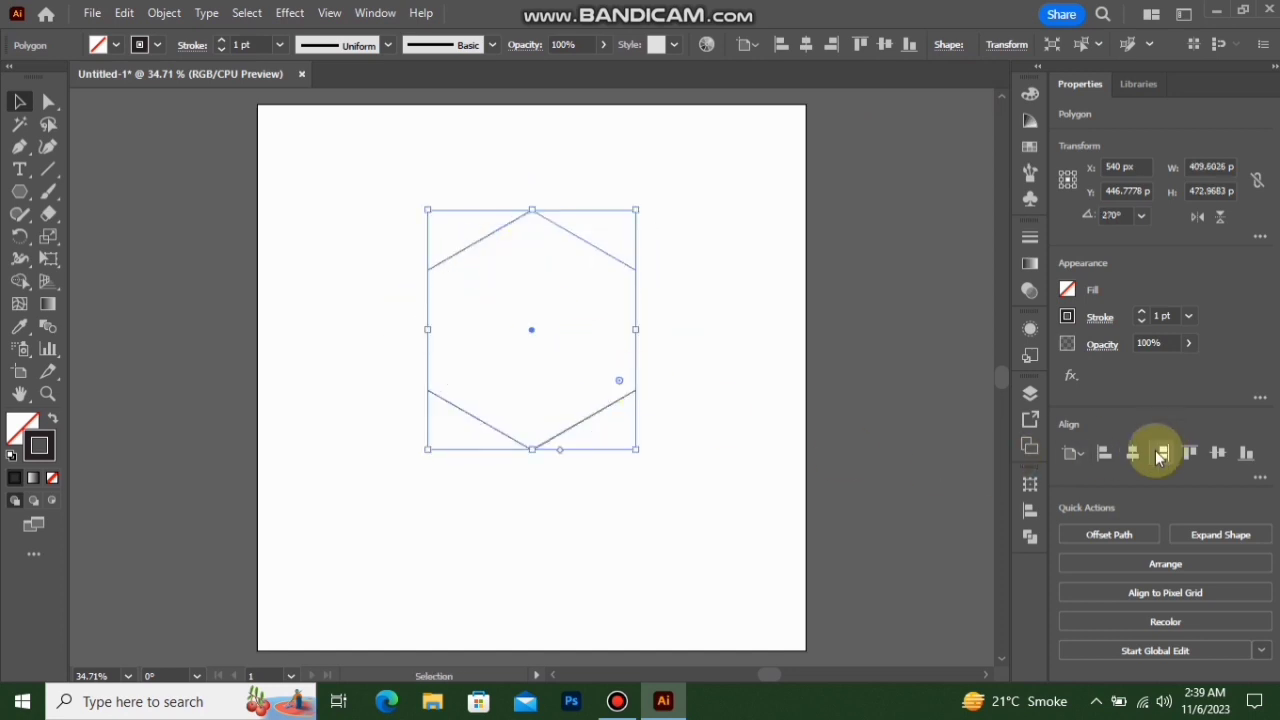
left_click(1205, 455)
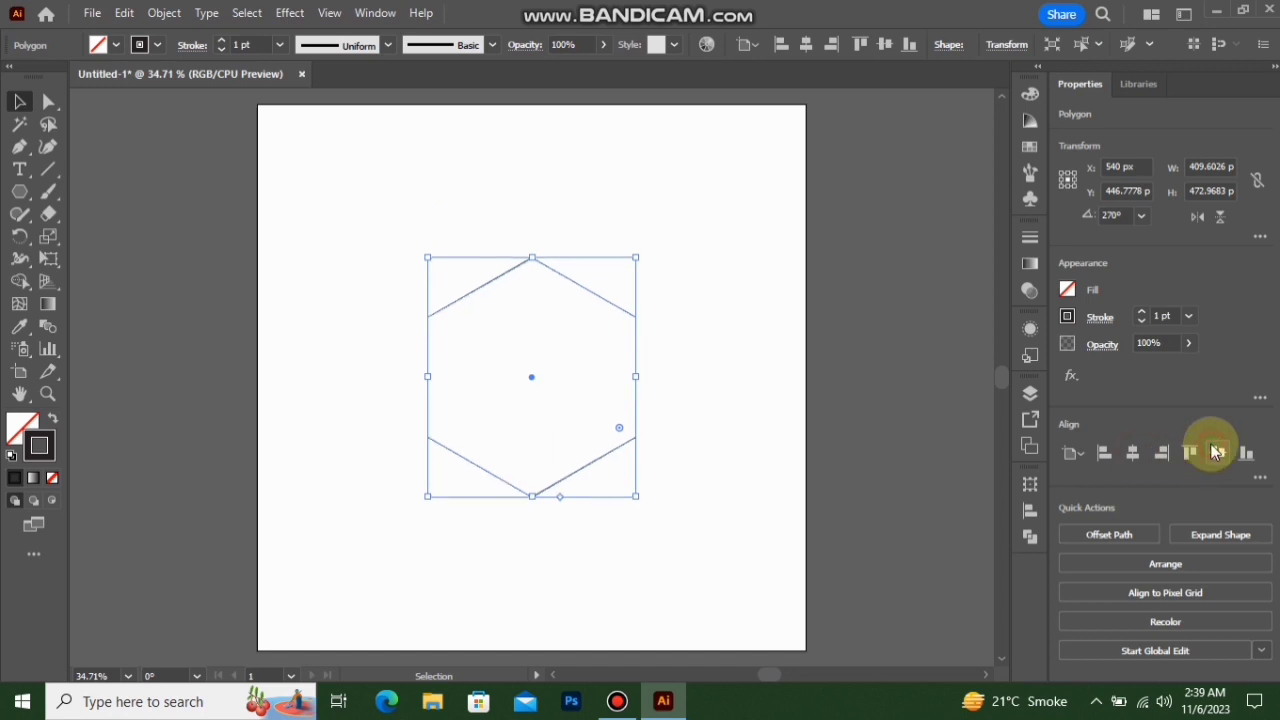
left_click(650, 336)
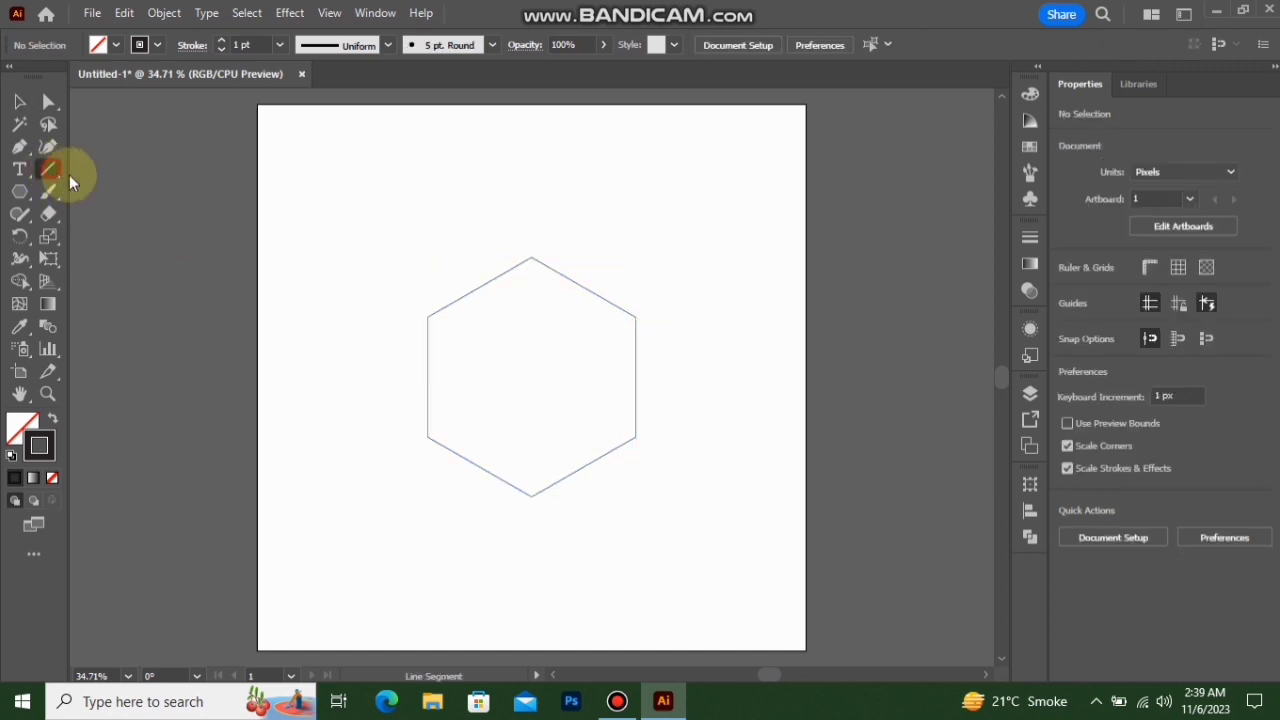
Step: Draw a vertical line about 889 px long along the hexagon's left side and place a copy along its right side
left_click_drag(427, 258, 427, 582)
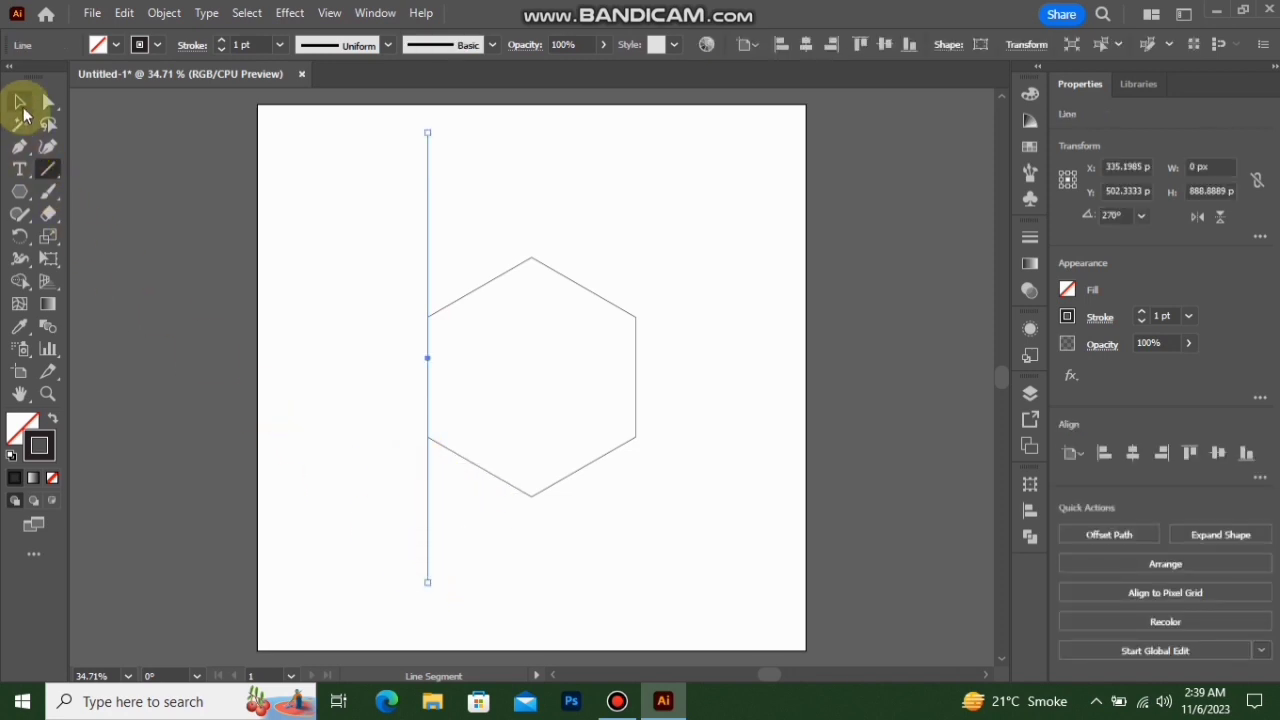
left_click(19, 101)
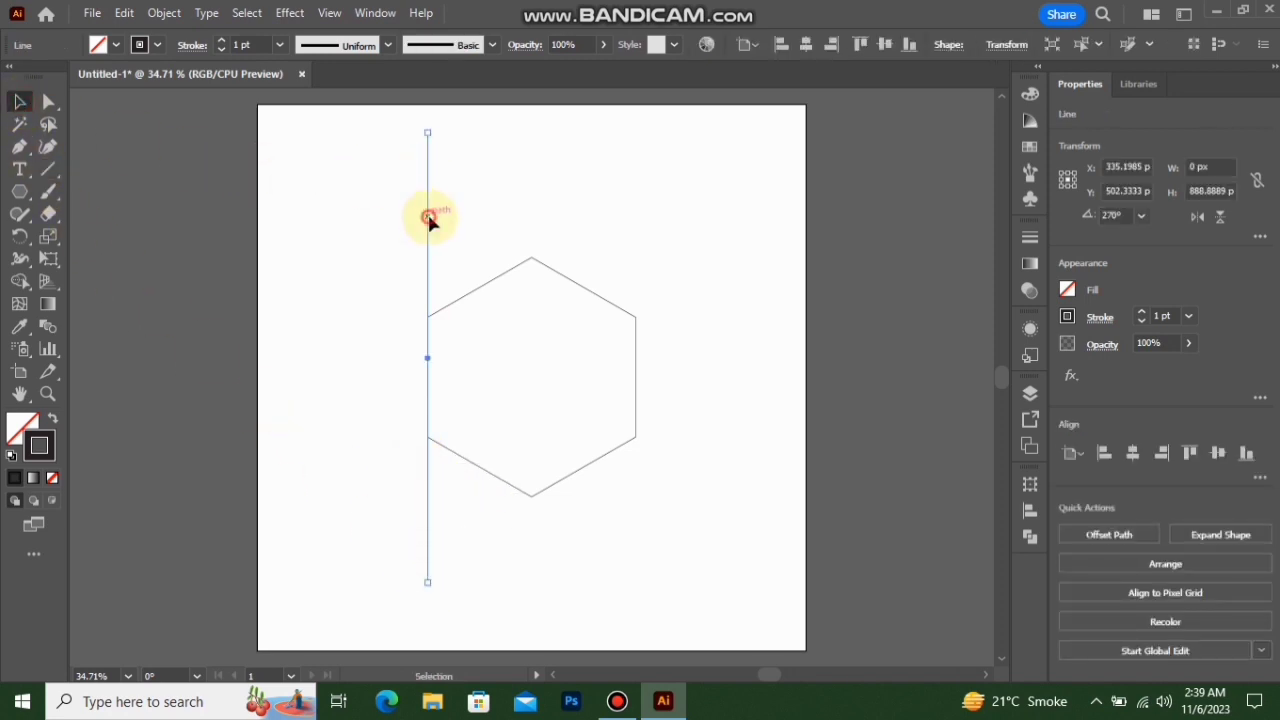
left_click_drag(428, 218, 635, 252)
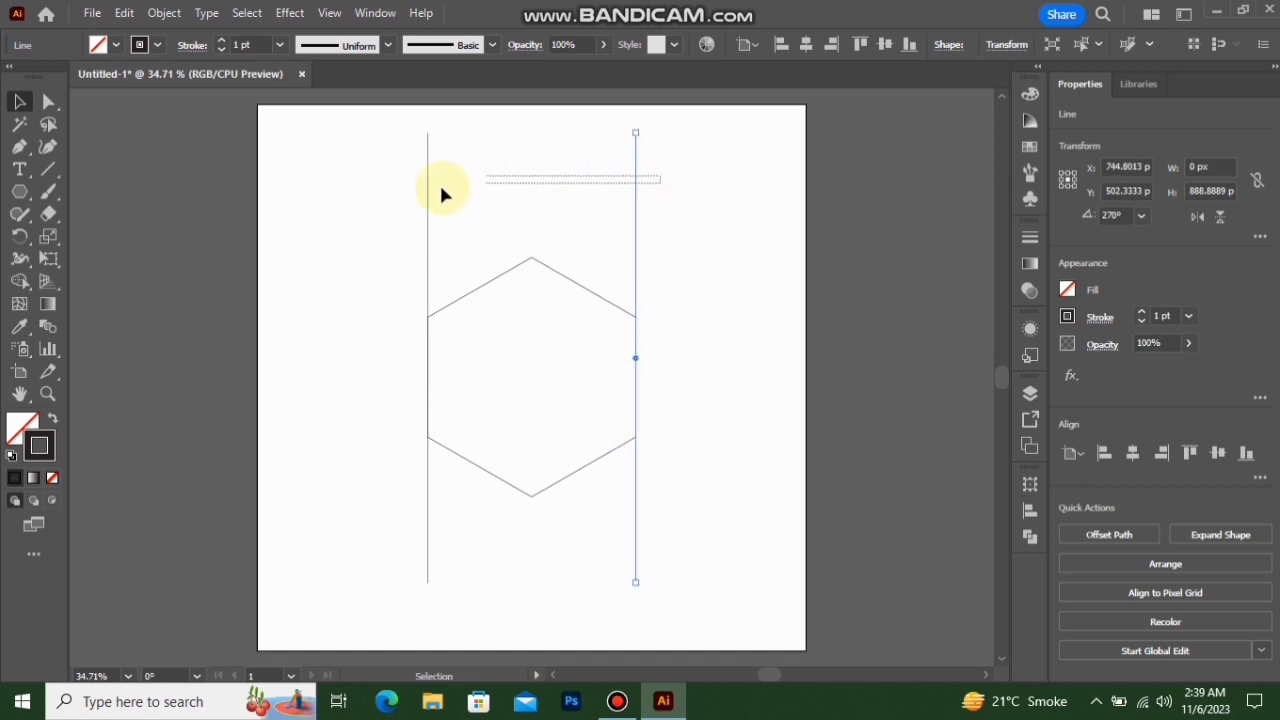
Step: Blend the two vertical lines on either side of the hexagon with each other
left_click_drag(443, 194, 405, 200)
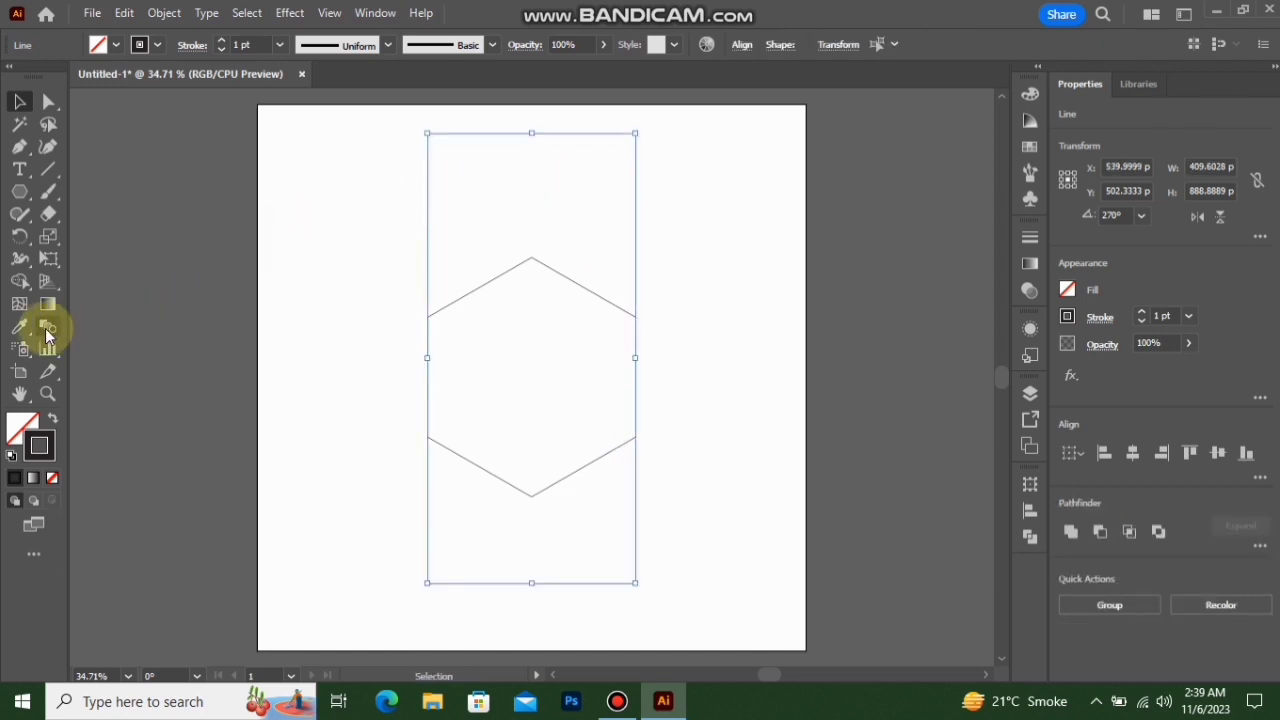
left_click(47, 326)
left_click(429, 200)
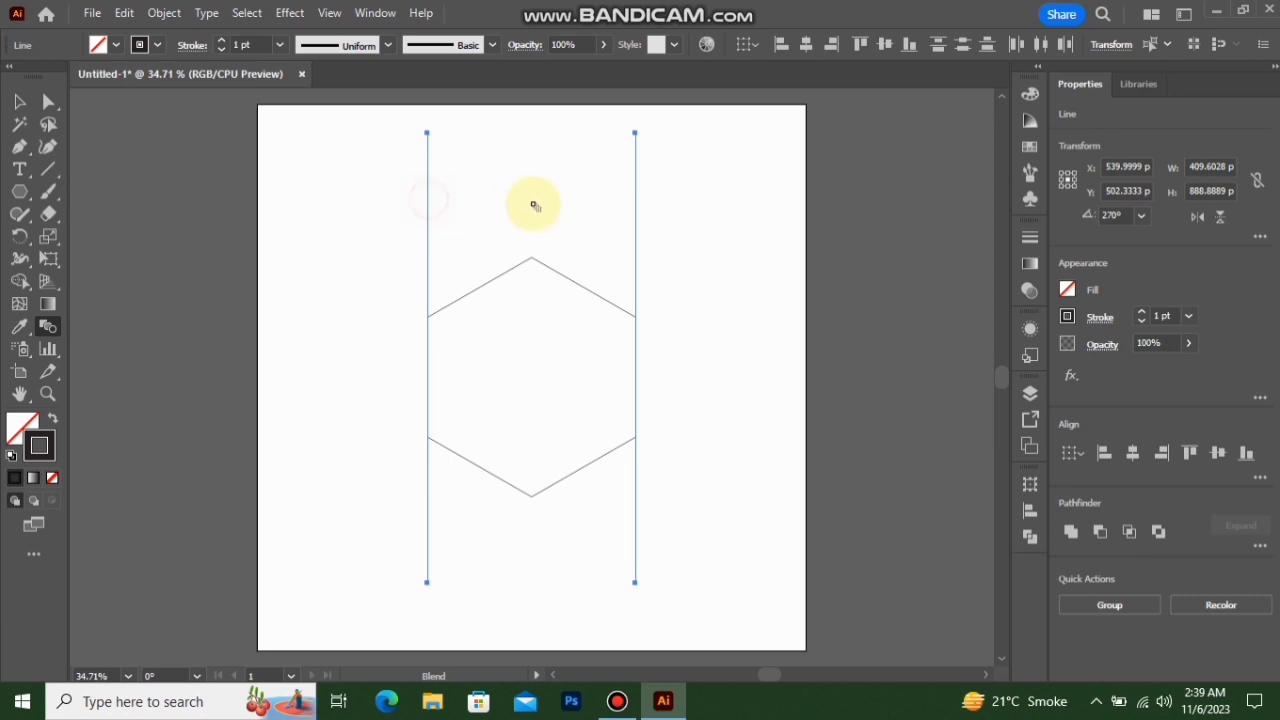
left_click(634, 214)
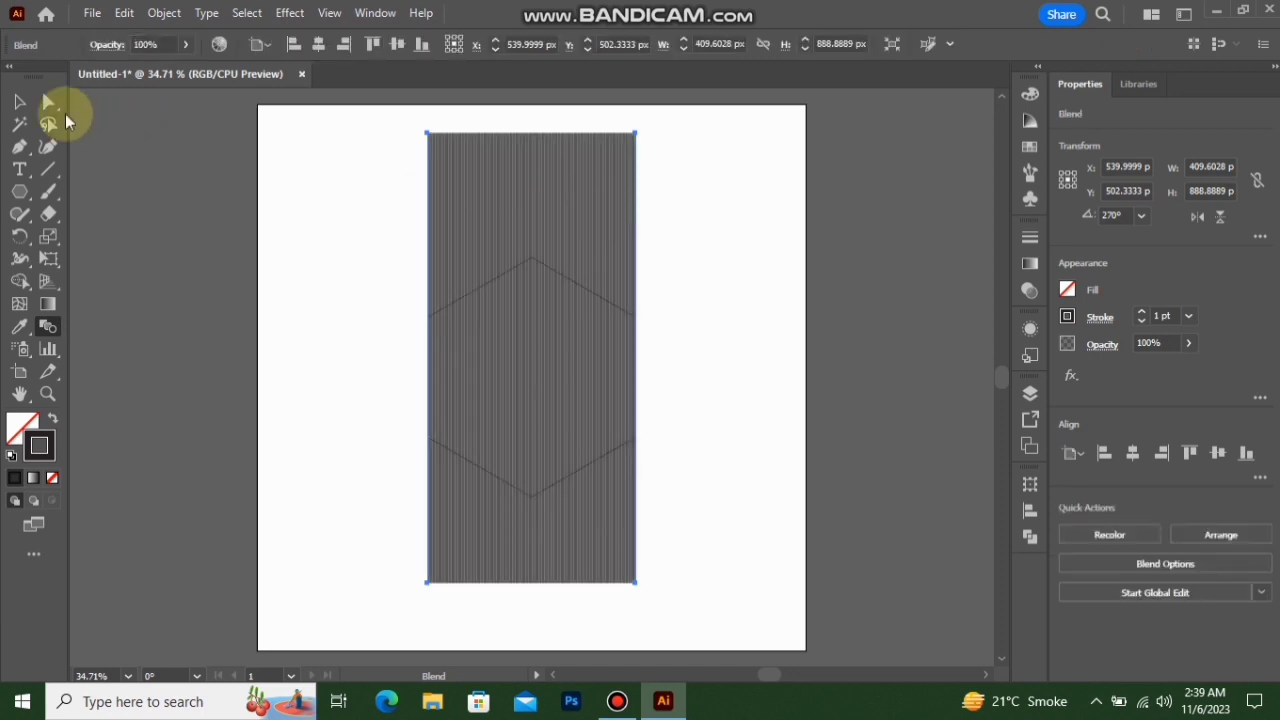
Step: Set the line blend's spacing to Specified Steps with 10 steps
left_click(19, 101)
left_click(163, 13)
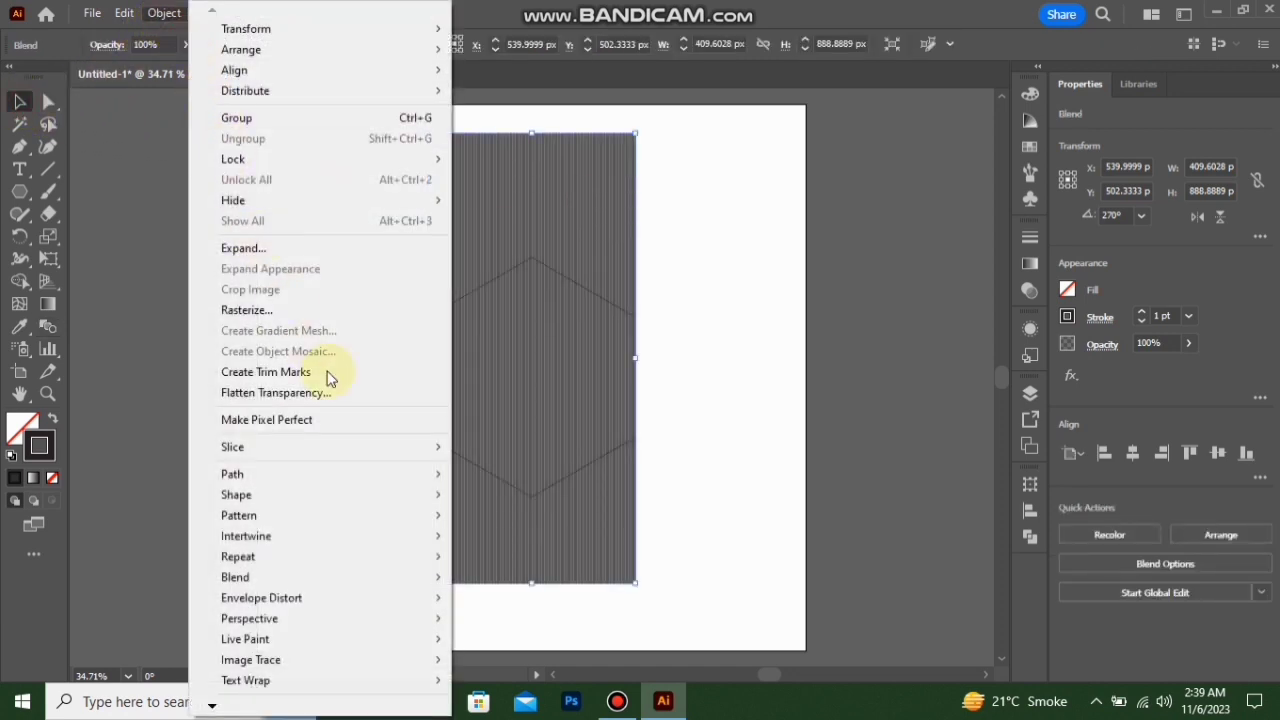
mouse_move(453, 583)
left_click(555, 482)
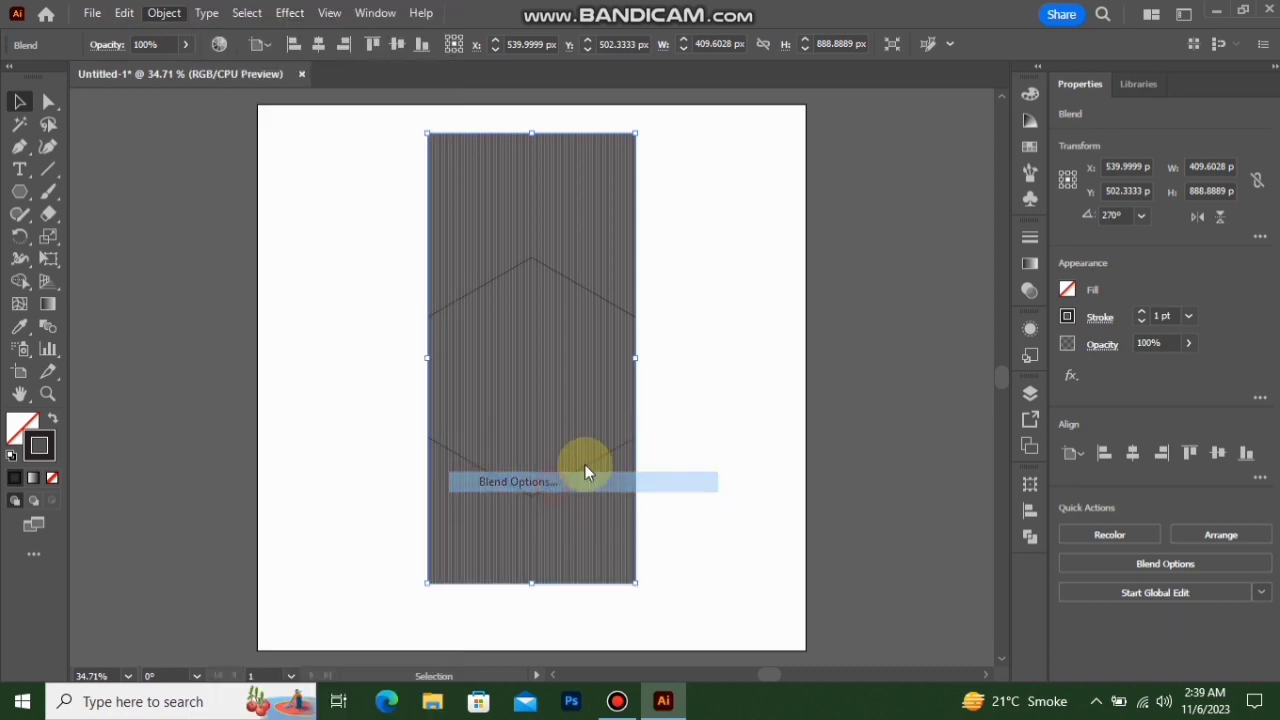
left_click(765, 232)
left_click(772, 273)
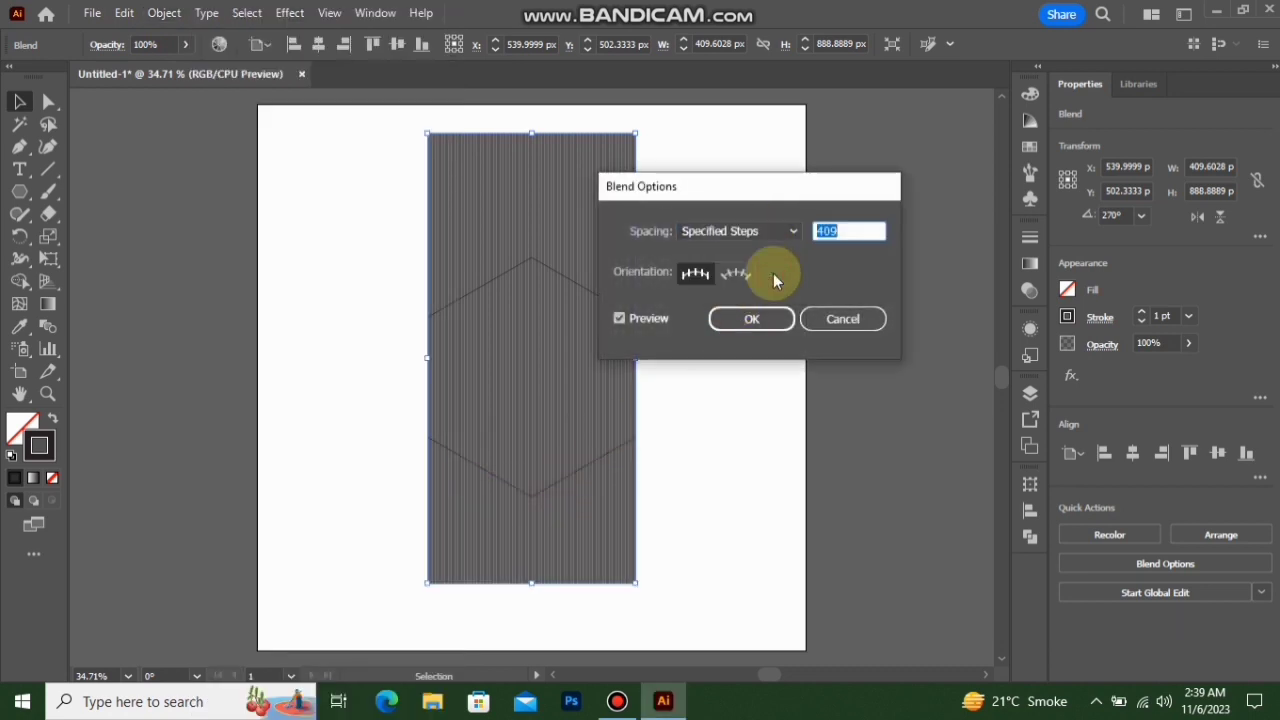
key("BackSpace")
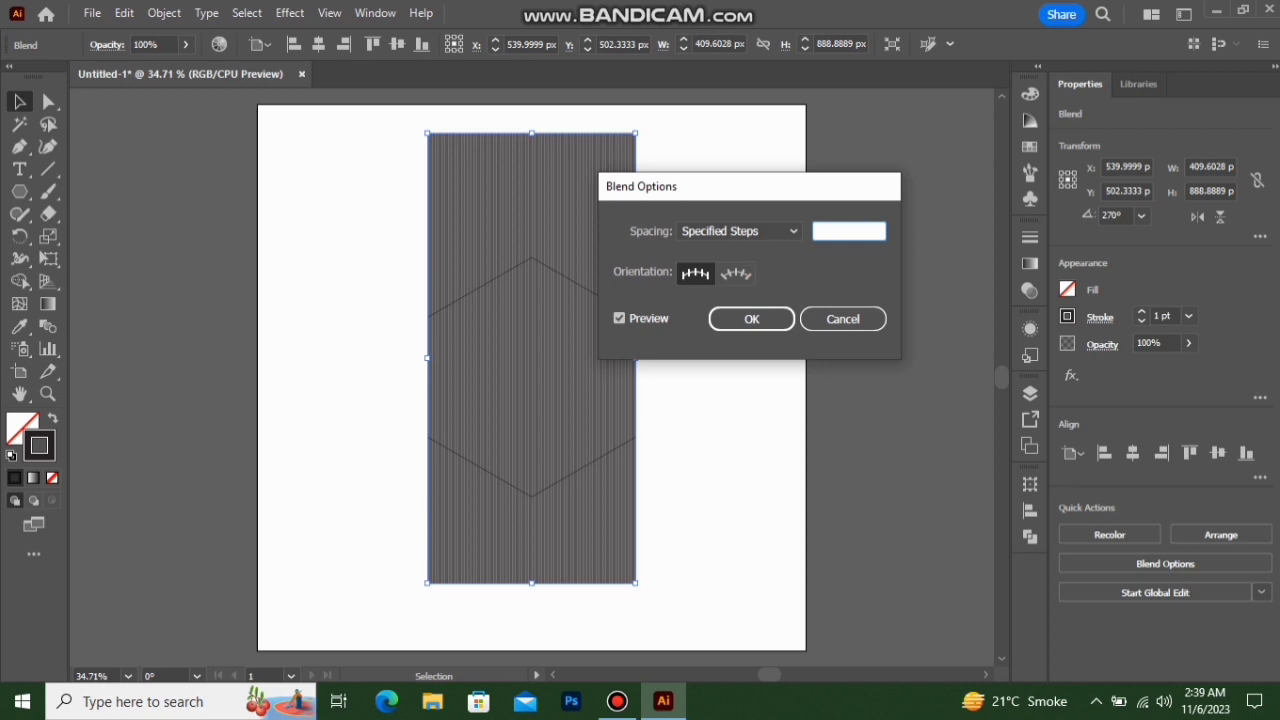
left_click(757, 320)
left_click(678, 195)
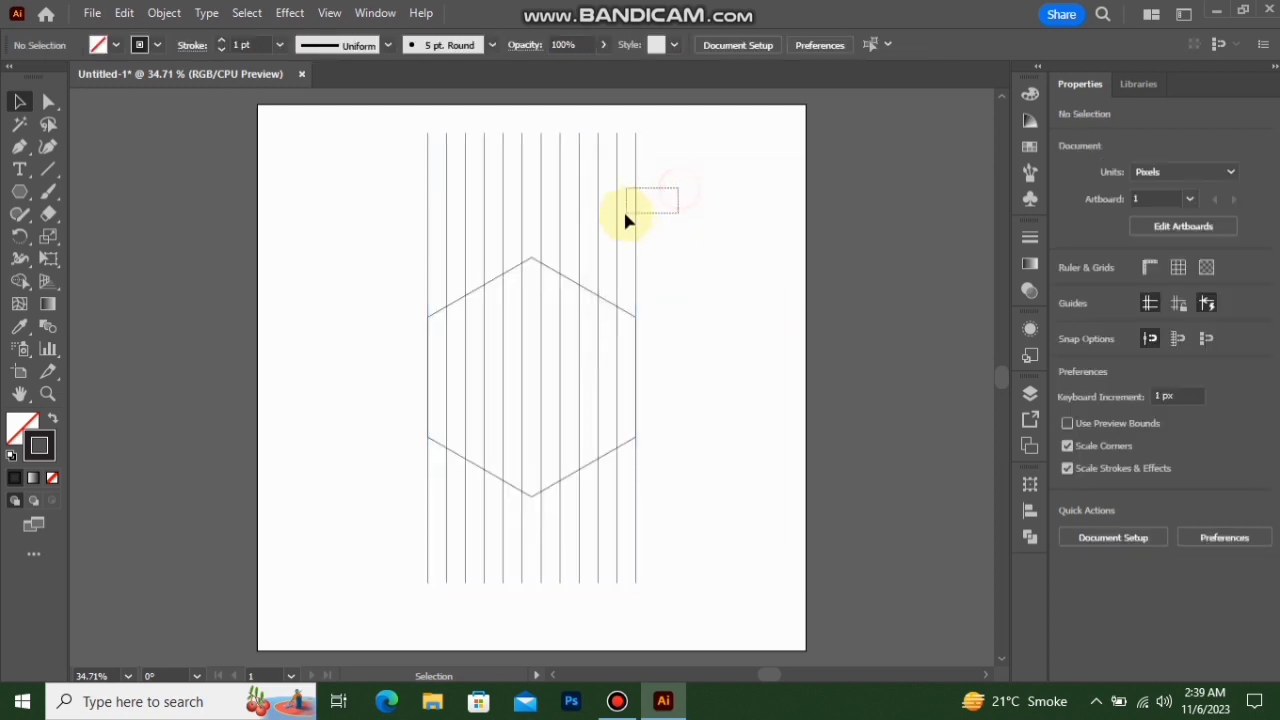
Step: Expand the blend of vertical lines into separate editable paths
left_click_drag(624, 213, 606, 216)
left_click(164, 12)
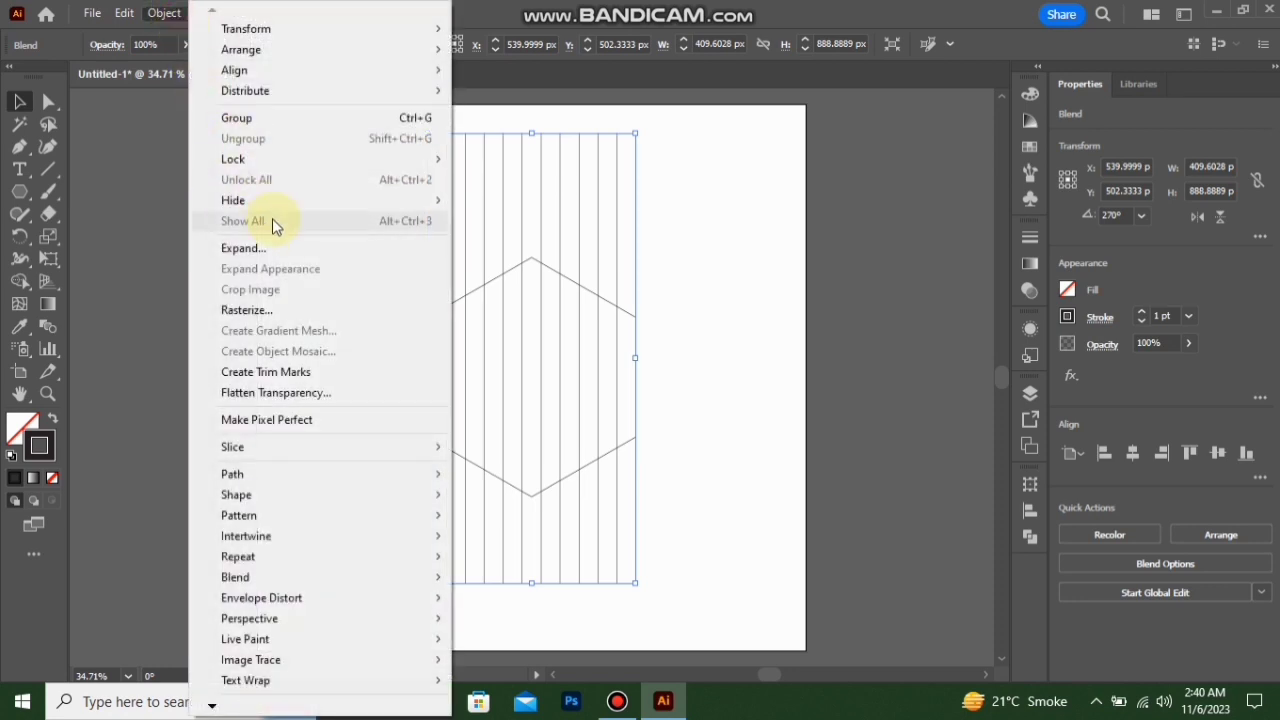
left_click(294, 249)
left_click(606, 451)
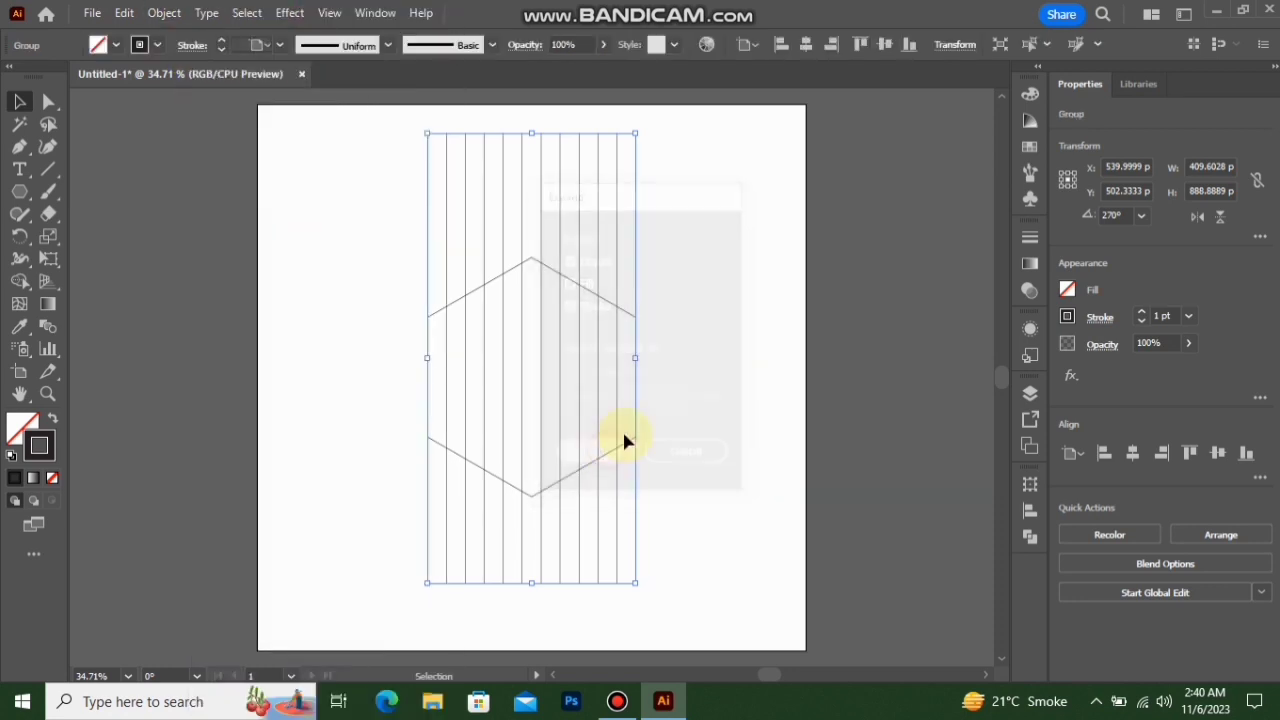
left_click(684, 245)
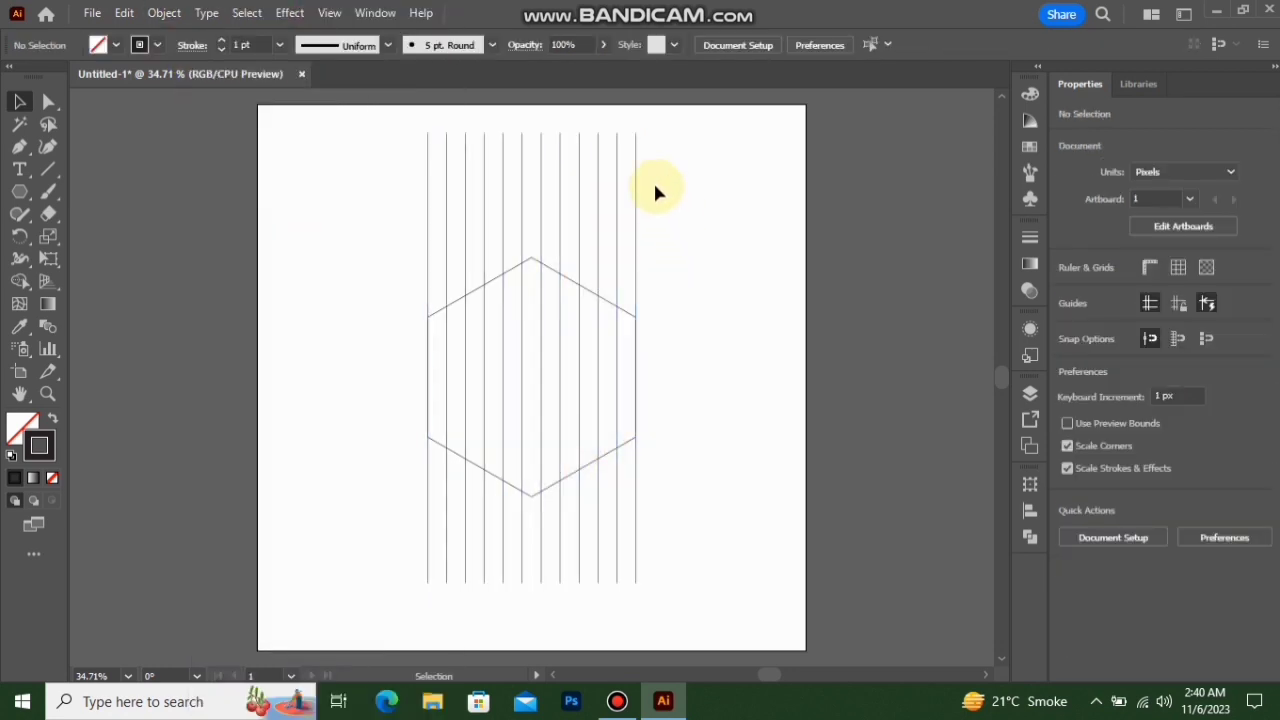
Step: Make a copy of the vertical line group rotated by 90 degrees
right_click(607, 208)
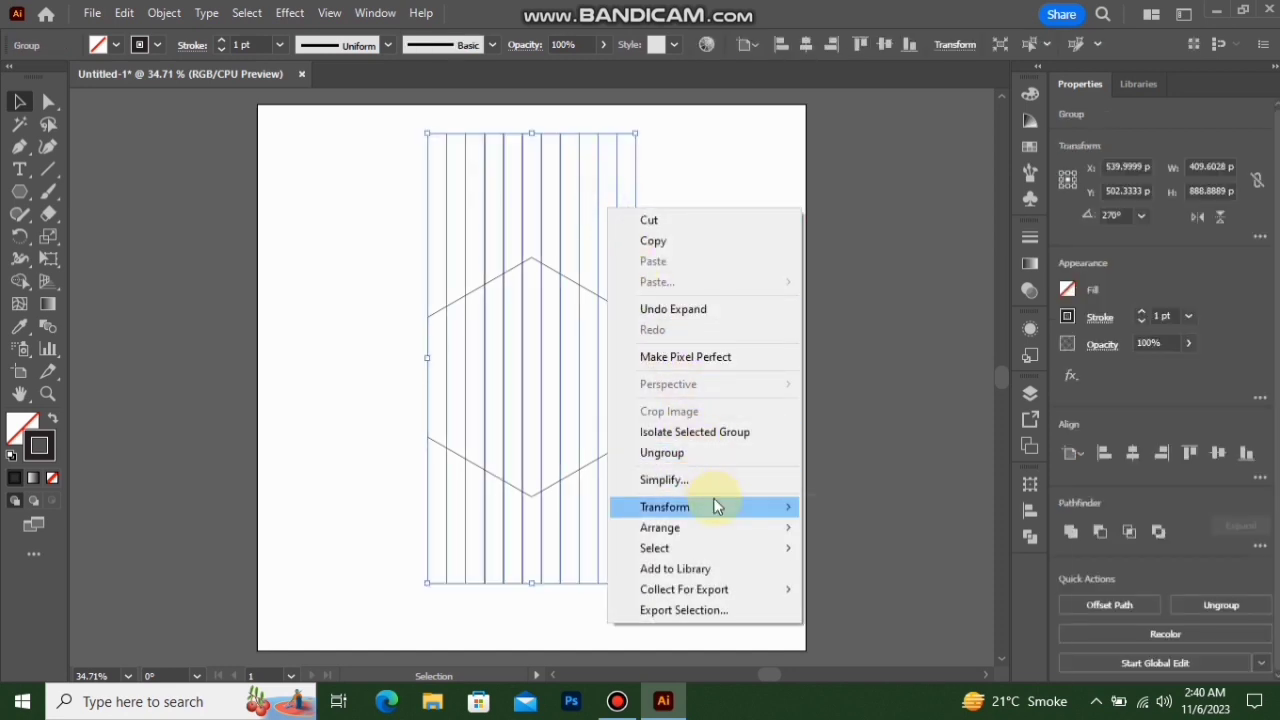
mouse_move(716, 507)
left_click(877, 553)
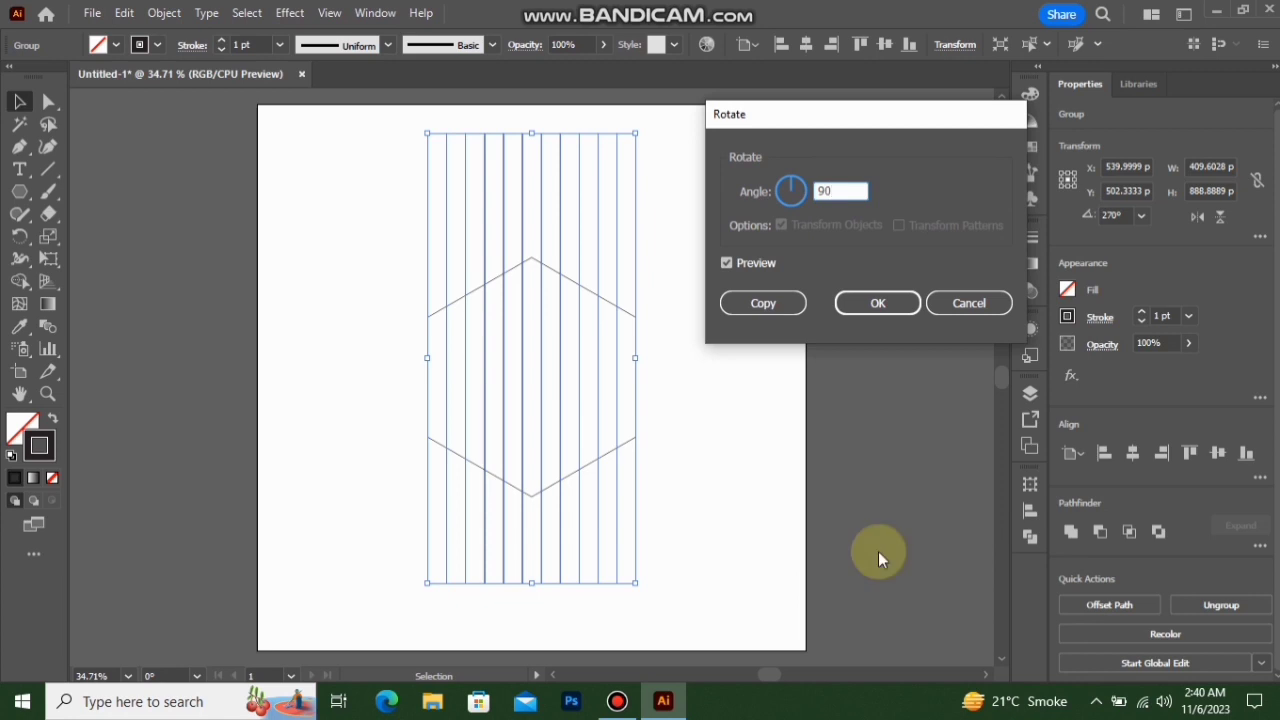
left_click(783, 302)
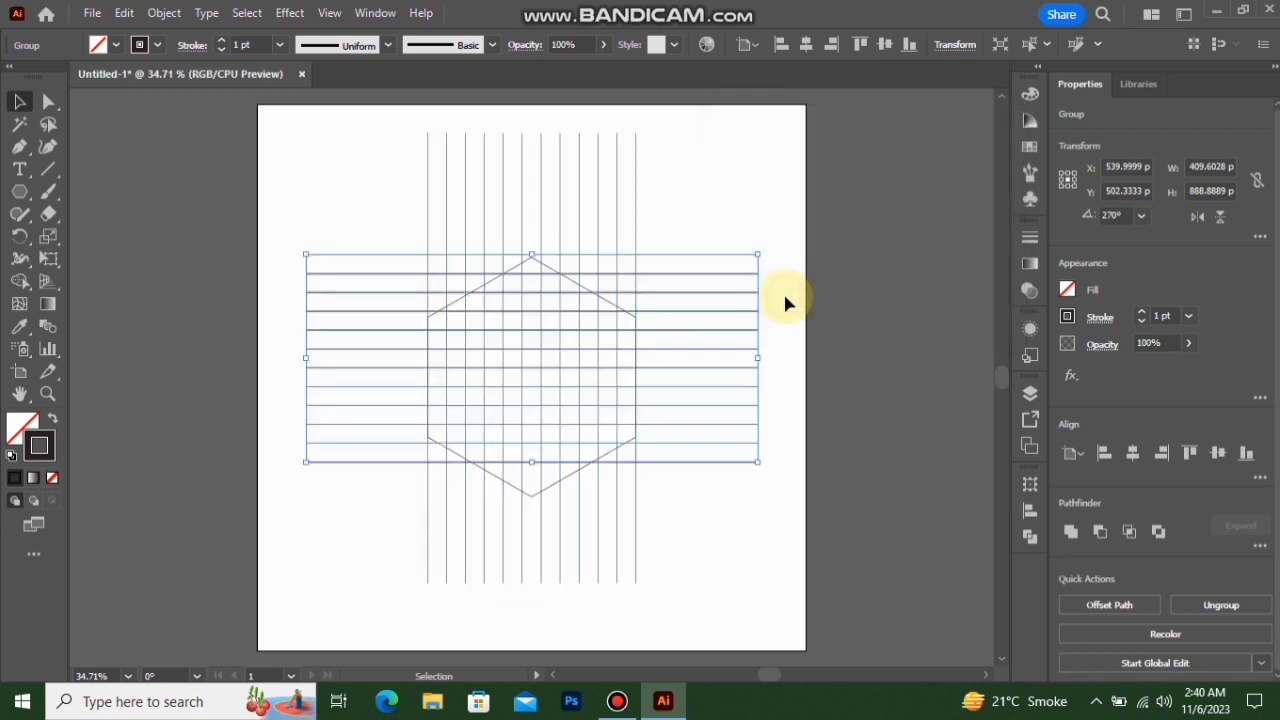
Step: Align the vertical centres of the horizontal line group and the hexagon
left_click(571, 476, "shift")
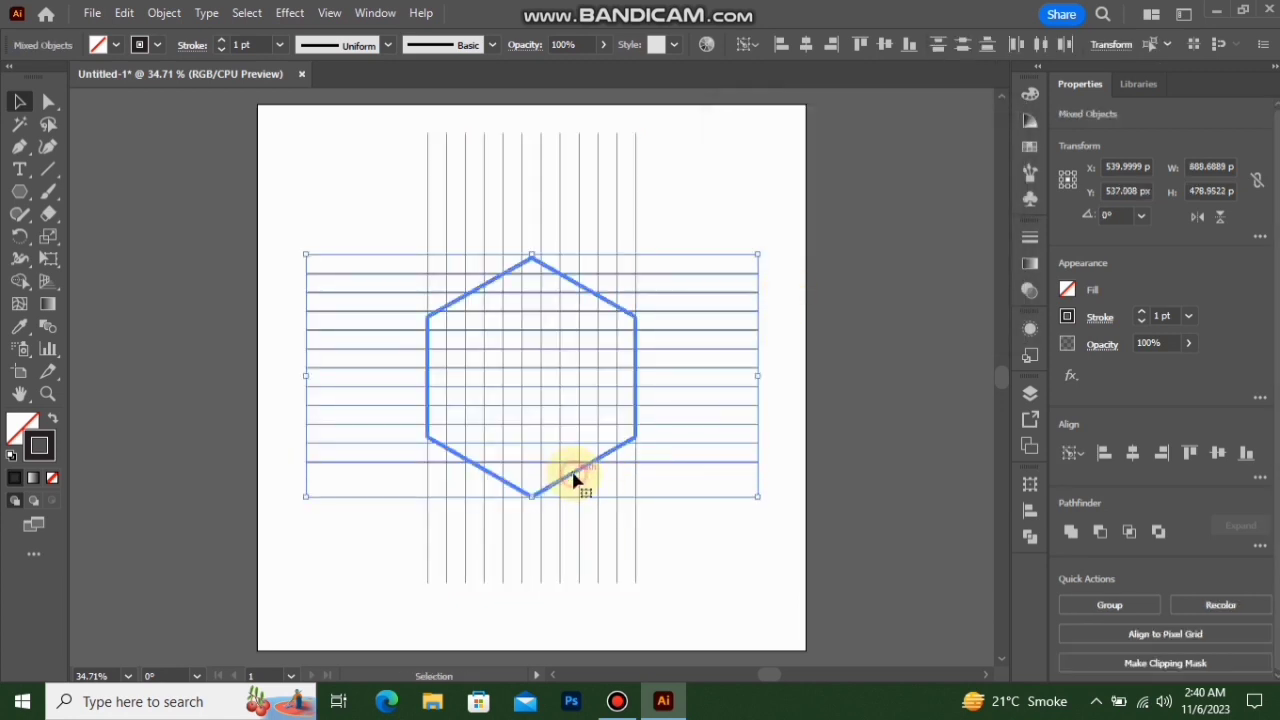
left_click(1219, 453)
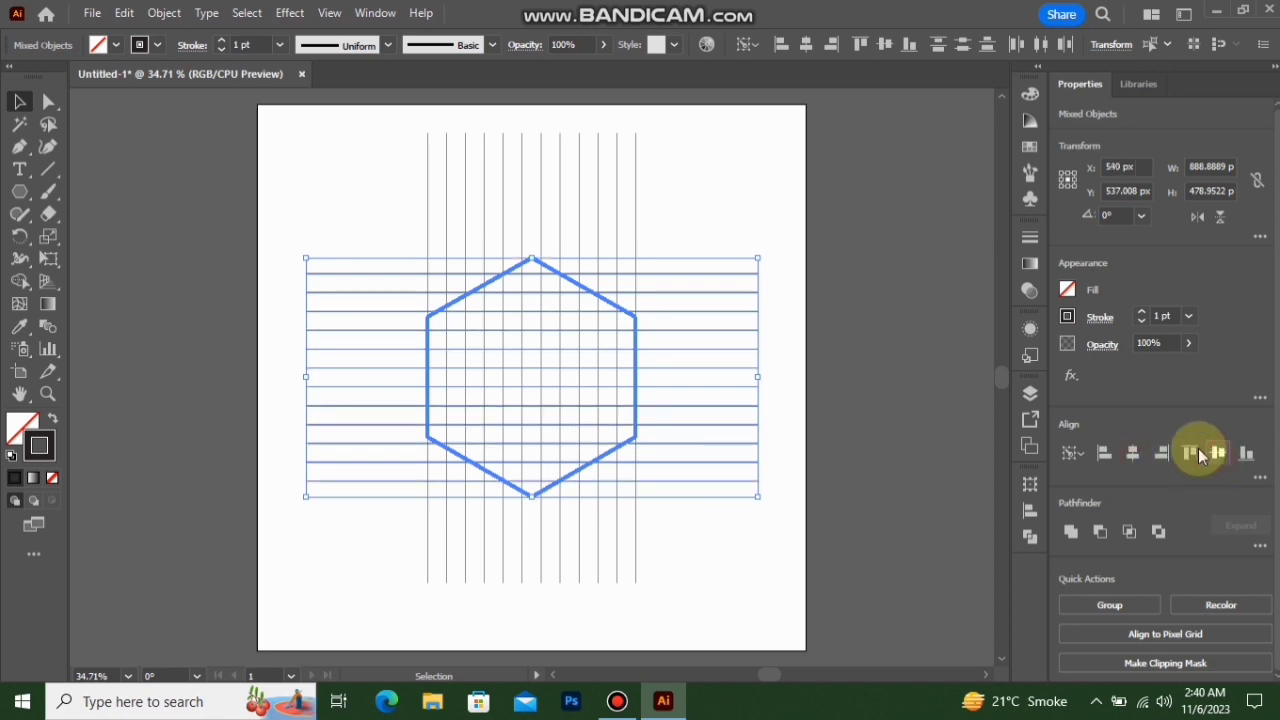
left_click(748, 210)
Step: Create an inner hexagon by offsetting the hexagon's path by -37 px with miter joins
scroll(575, 378, "up", 1, "alt")
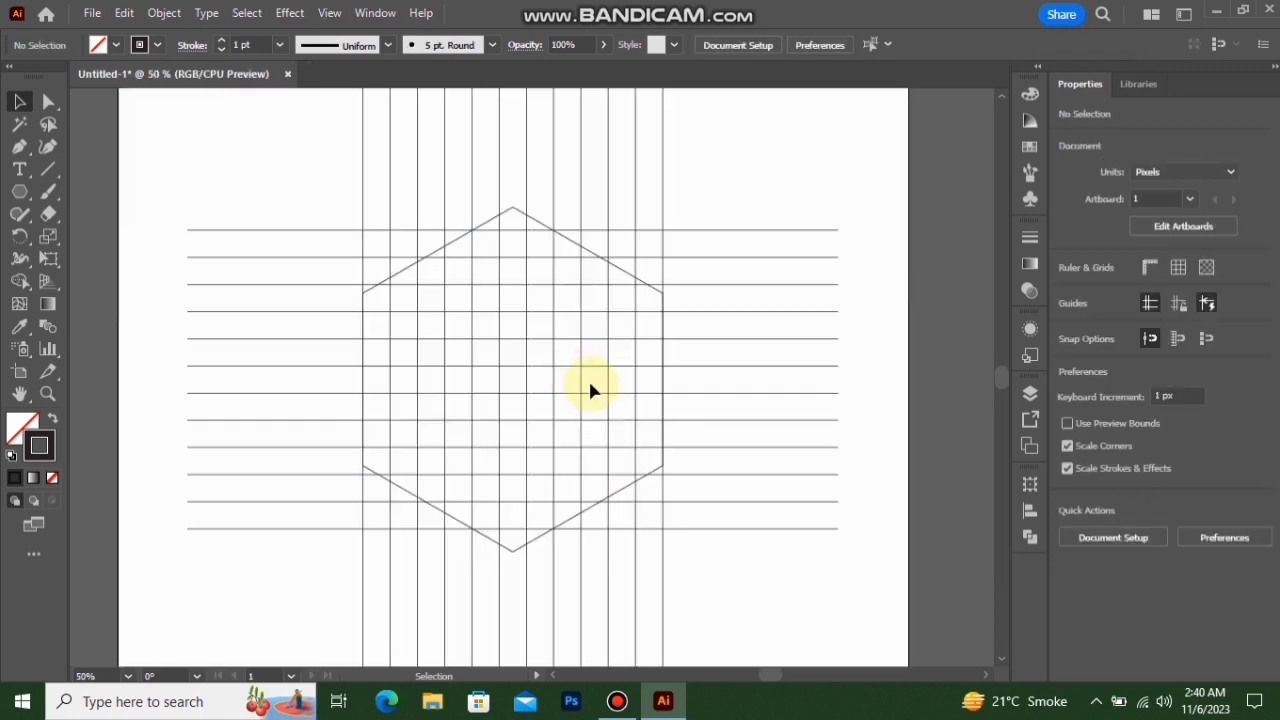
left_click(628, 492)
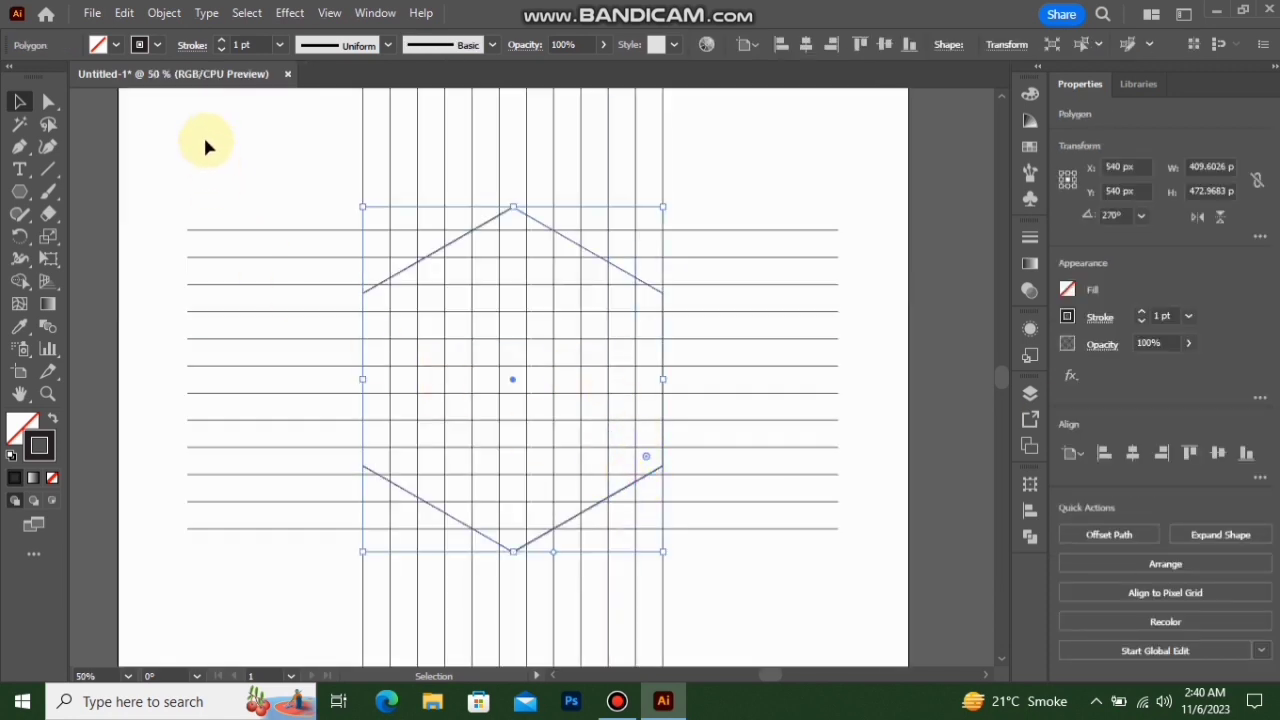
left_click(164, 14)
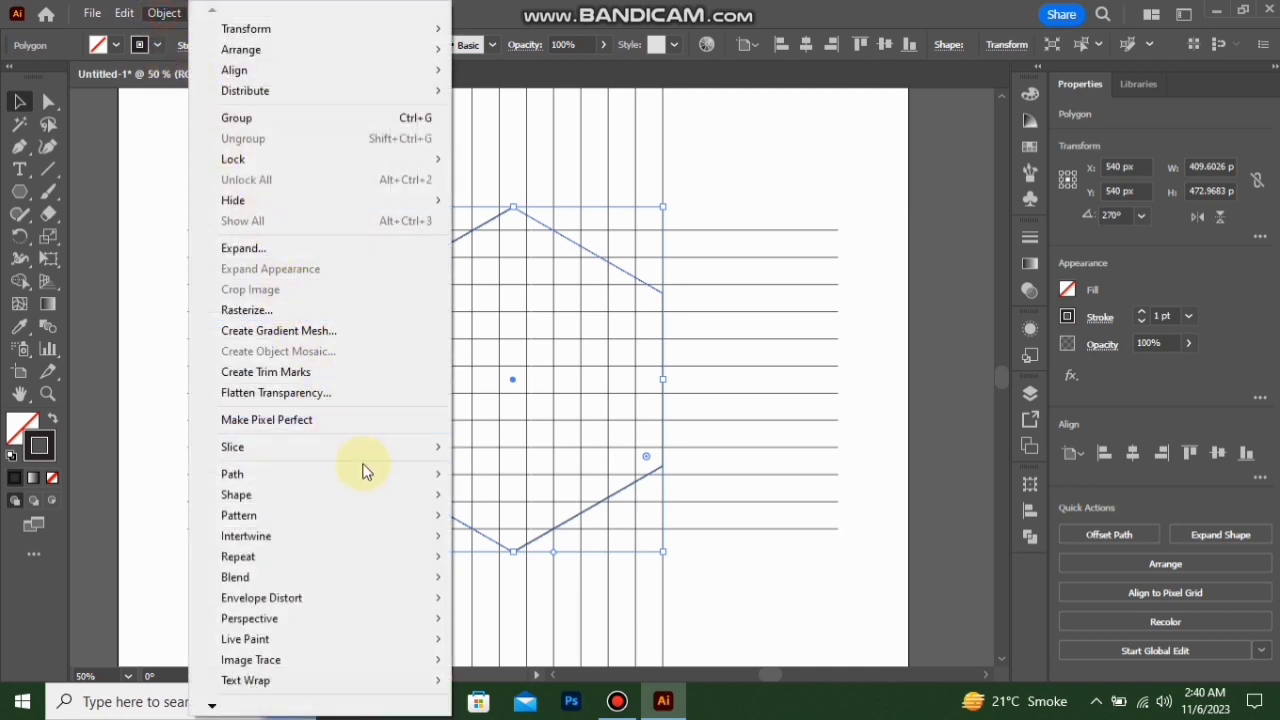
mouse_move(366, 475)
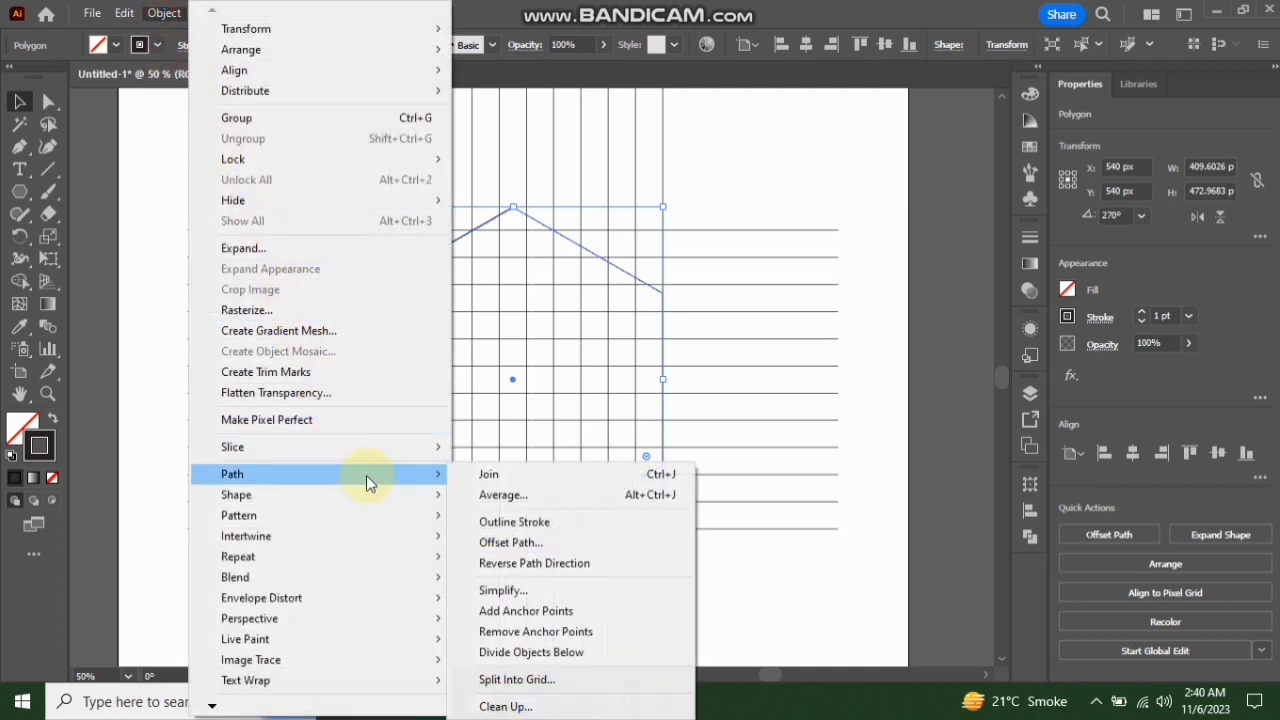
left_click(542, 540)
type("3")
left_click(725, 272)
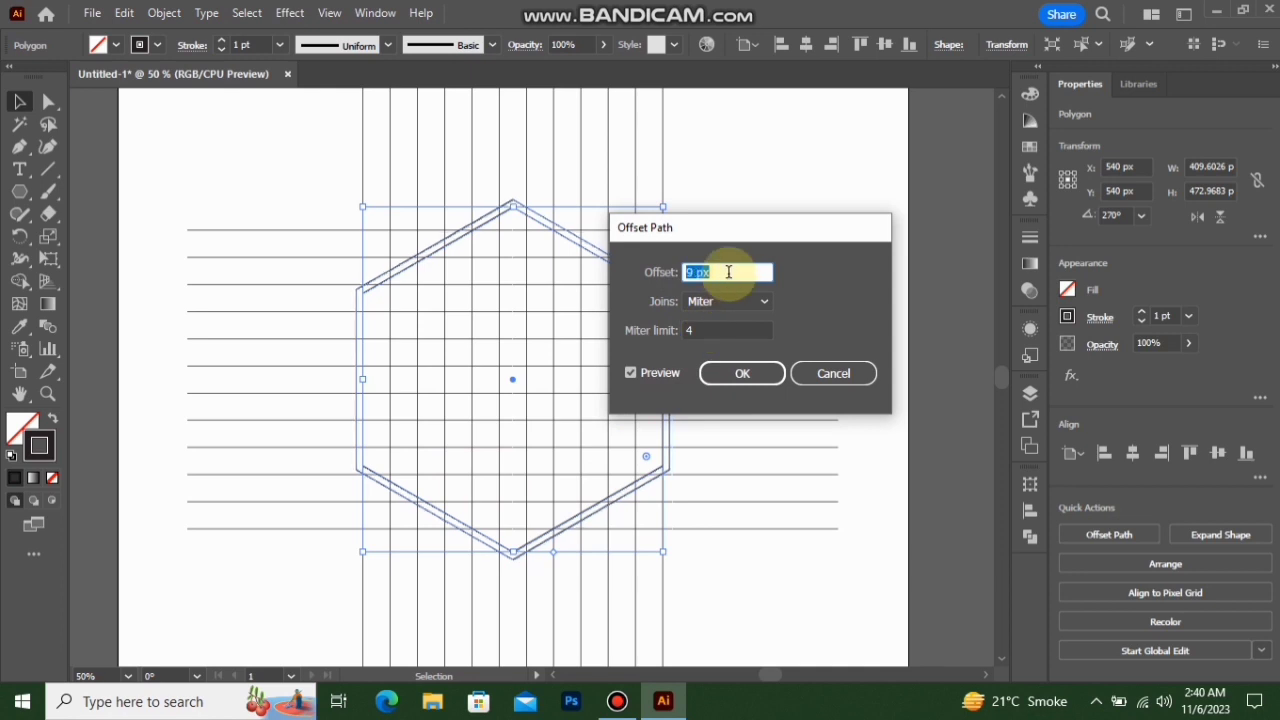
key("Down")
key("Down")
key("Down")
key("Down")
key("Down")
key("Down")
key("Down")
key("Down")
key("Down")
key("Down")
key("Down")
key("Down")
key("Down")
key("Down")
key("Down")
key("Down")
key("Down")
key("Down")
key("Down")
key("Down")
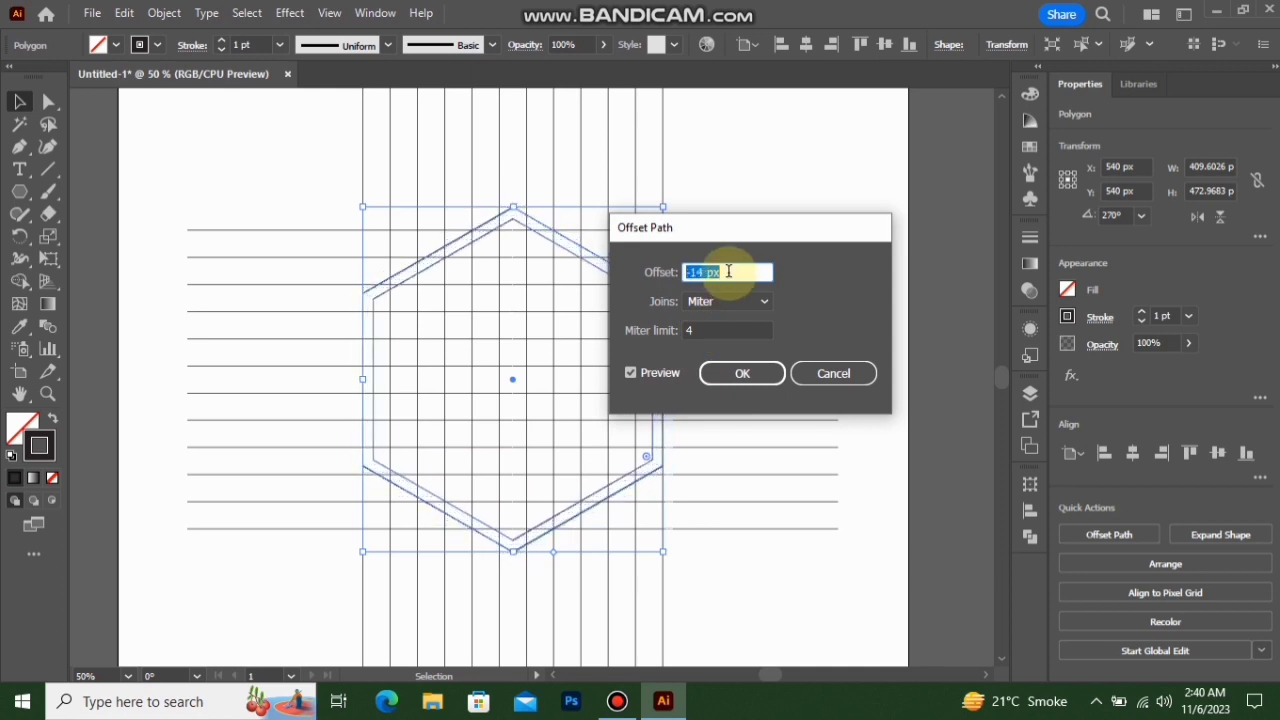
key("Down")
key("Down")
key("Down")
key("Down")
key("Down")
key("Down")
key("Down")
key("Down")
key("Down")
key("Down")
key("Down")
key("Down")
key("Down")
key("Down")
key("Down")
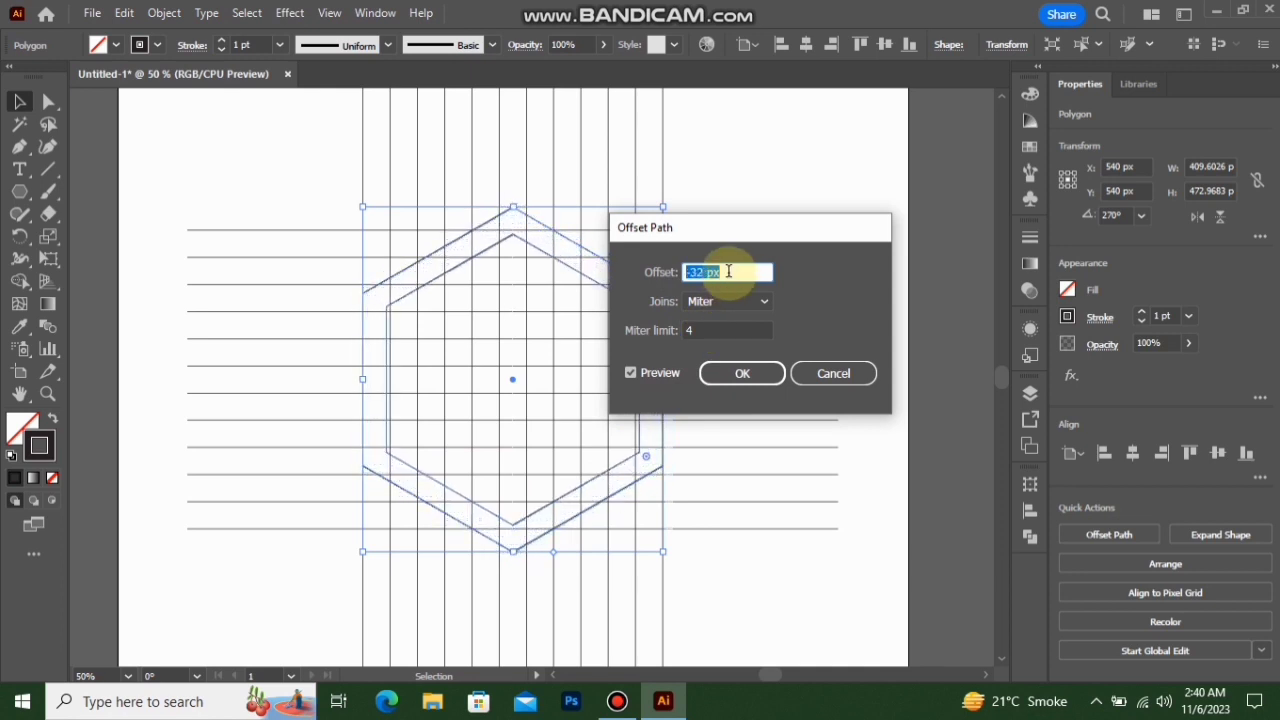
key("Down")
key("Down")
key("Down")
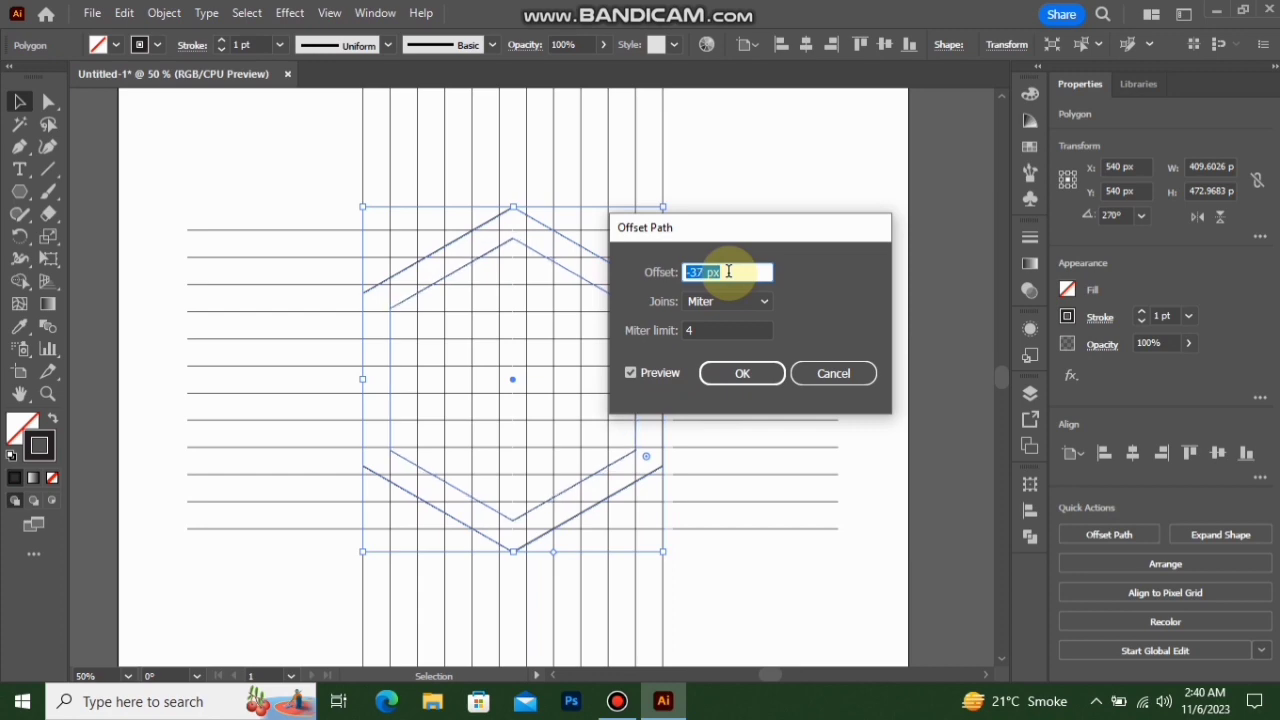
left_click(741, 375)
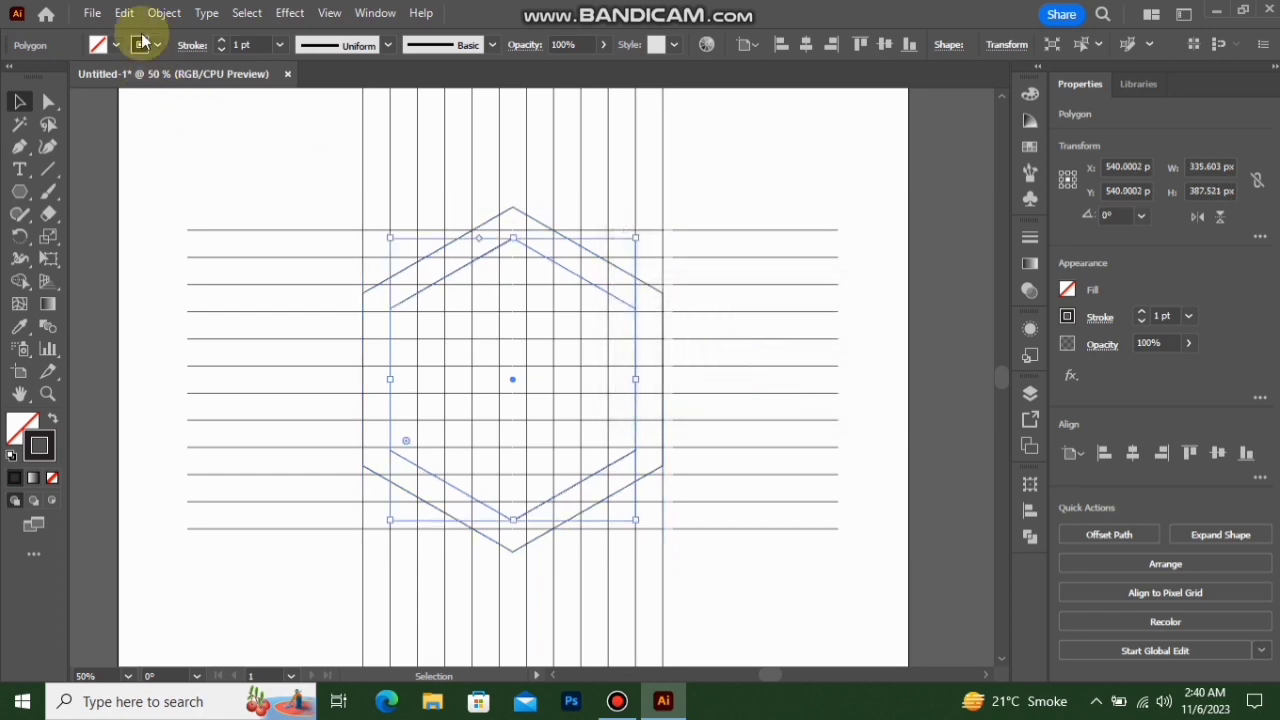
Step: Create a second inner hexagon by offsetting the selected hexagon's path by -37 px with miter joins
left_click(164, 13)
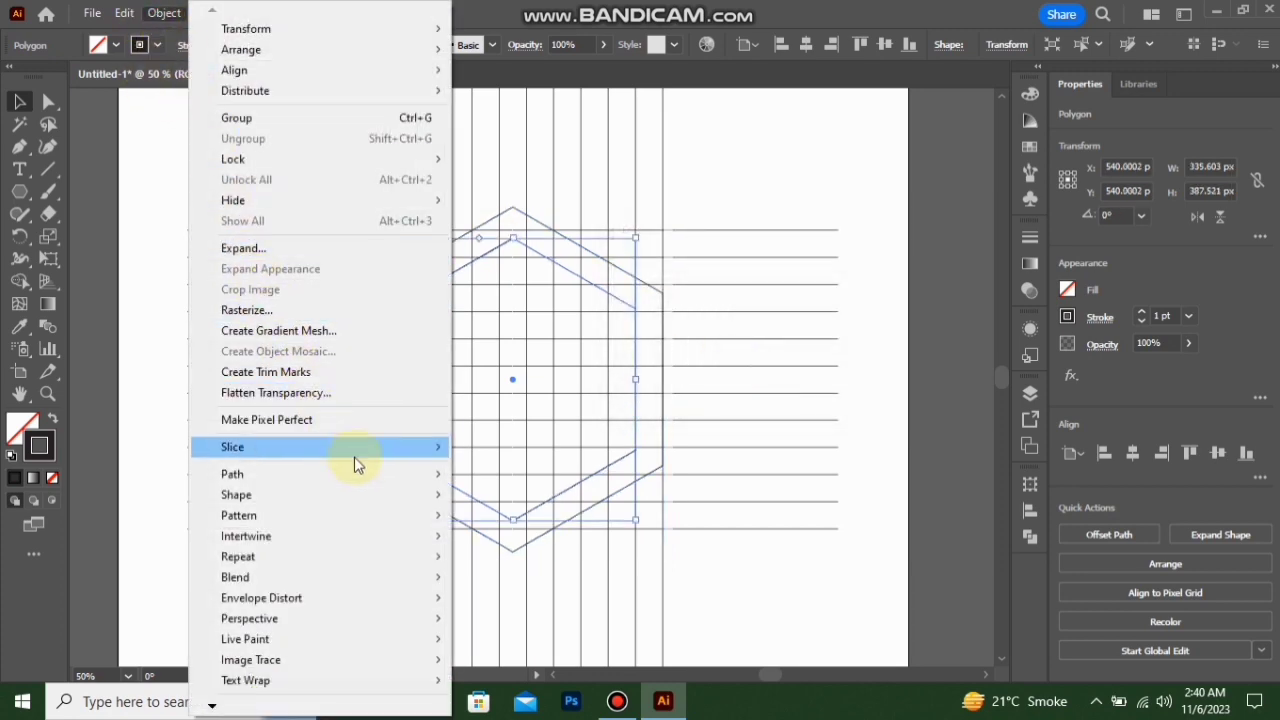
mouse_move(392, 480)
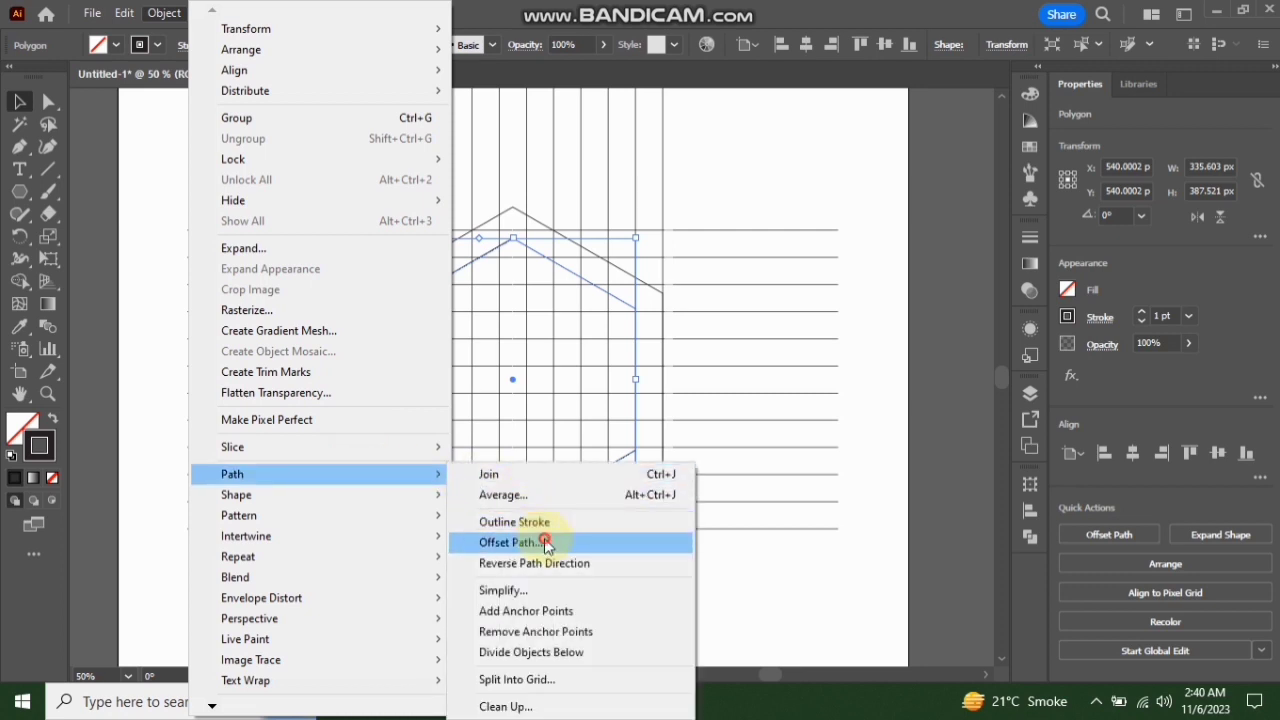
left_click(562, 541)
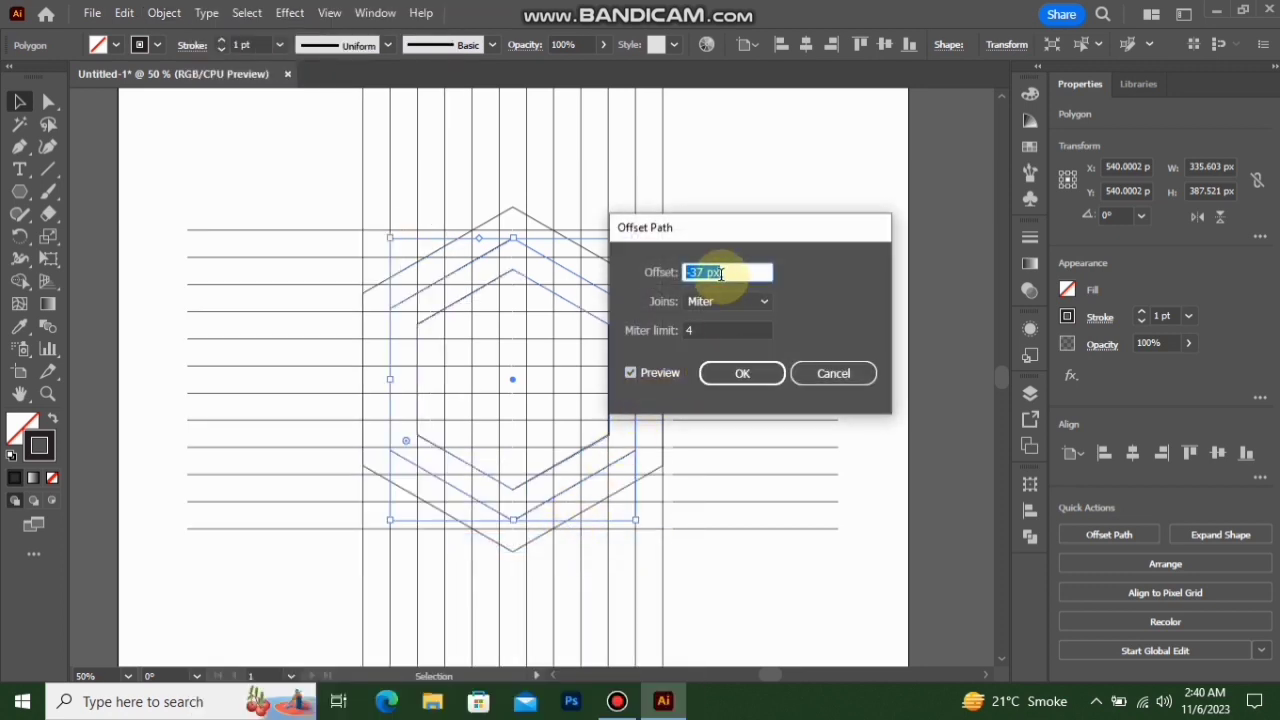
scroll(722, 271, "down", 1)
scroll(722, 271, "up", 1)
scroll(722, 271, "up", 1)
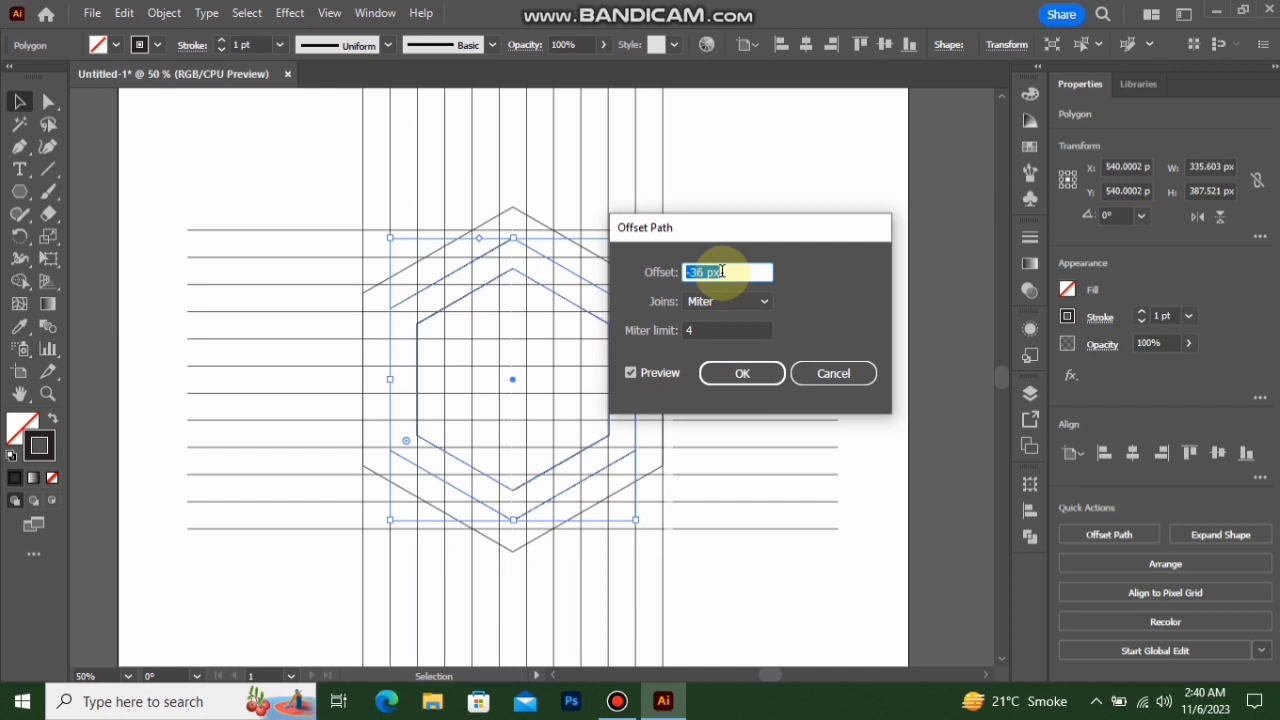
scroll(721, 271, "down", 1)
left_click(738, 373)
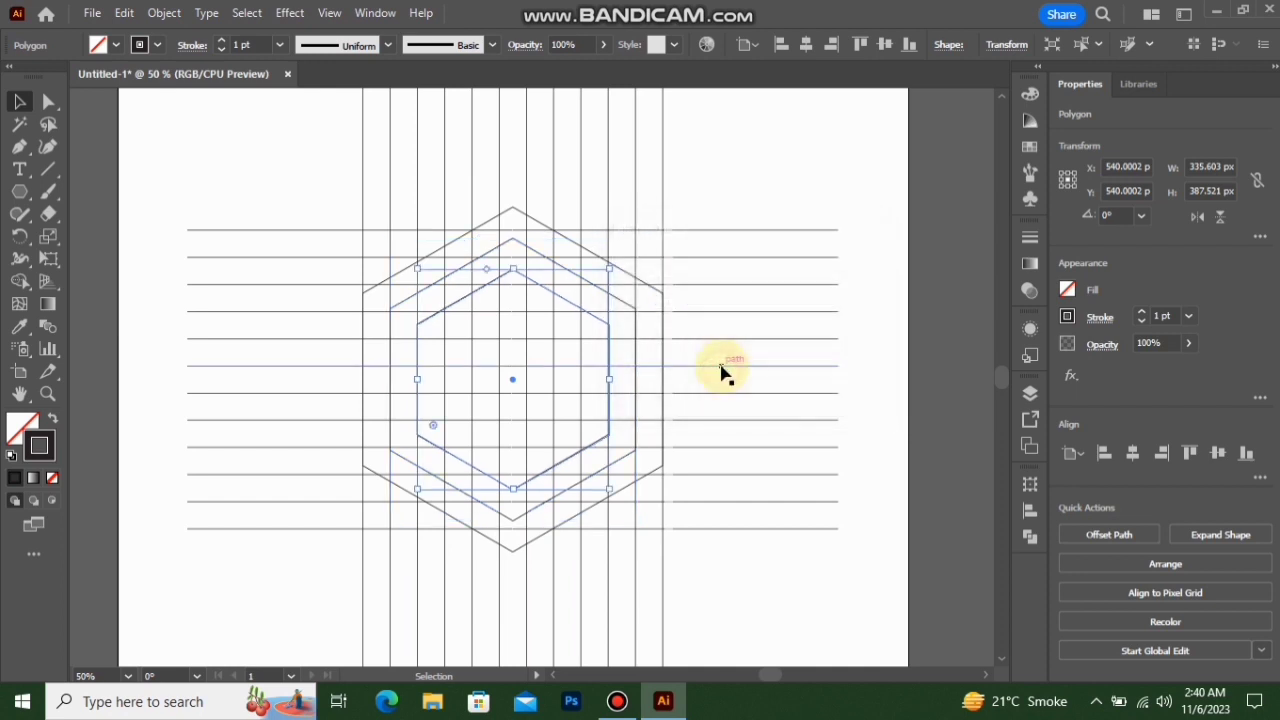
Step: Create a third inner hexagon by offsetting the newest hexagon's path by -38 px with miter joins
left_click(164, 13)
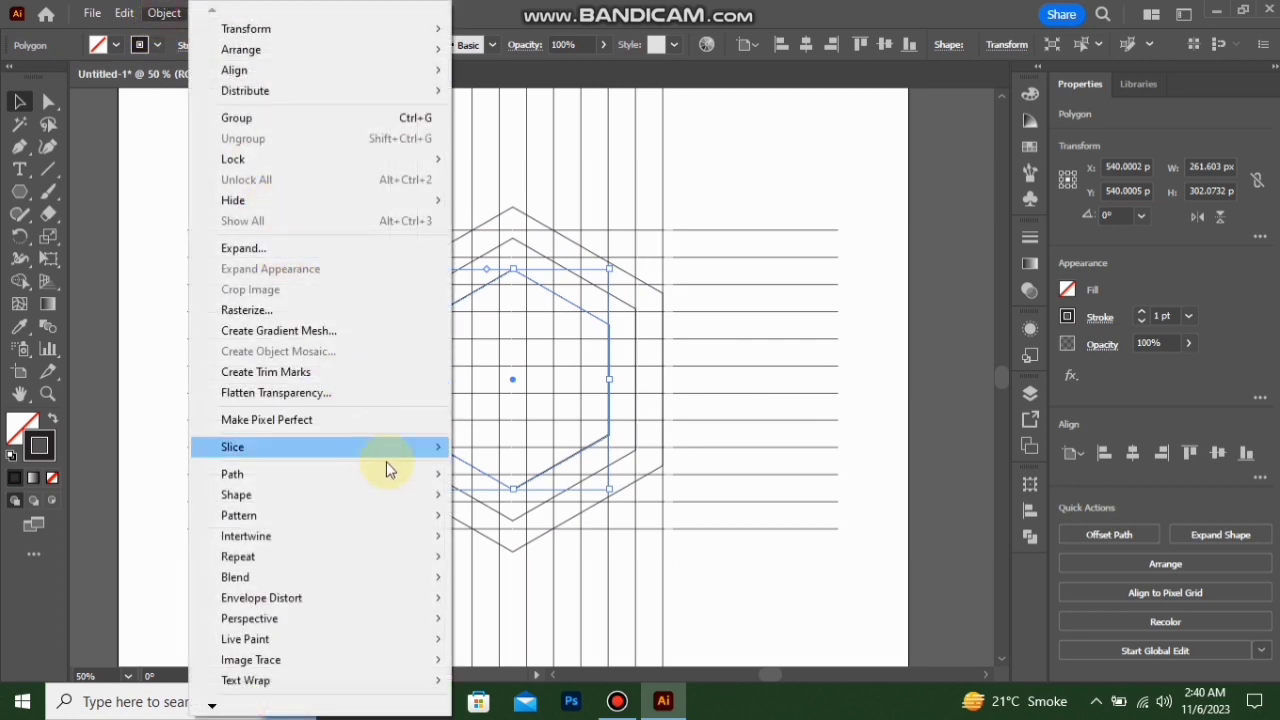
mouse_move(413, 474)
left_click(510, 542)
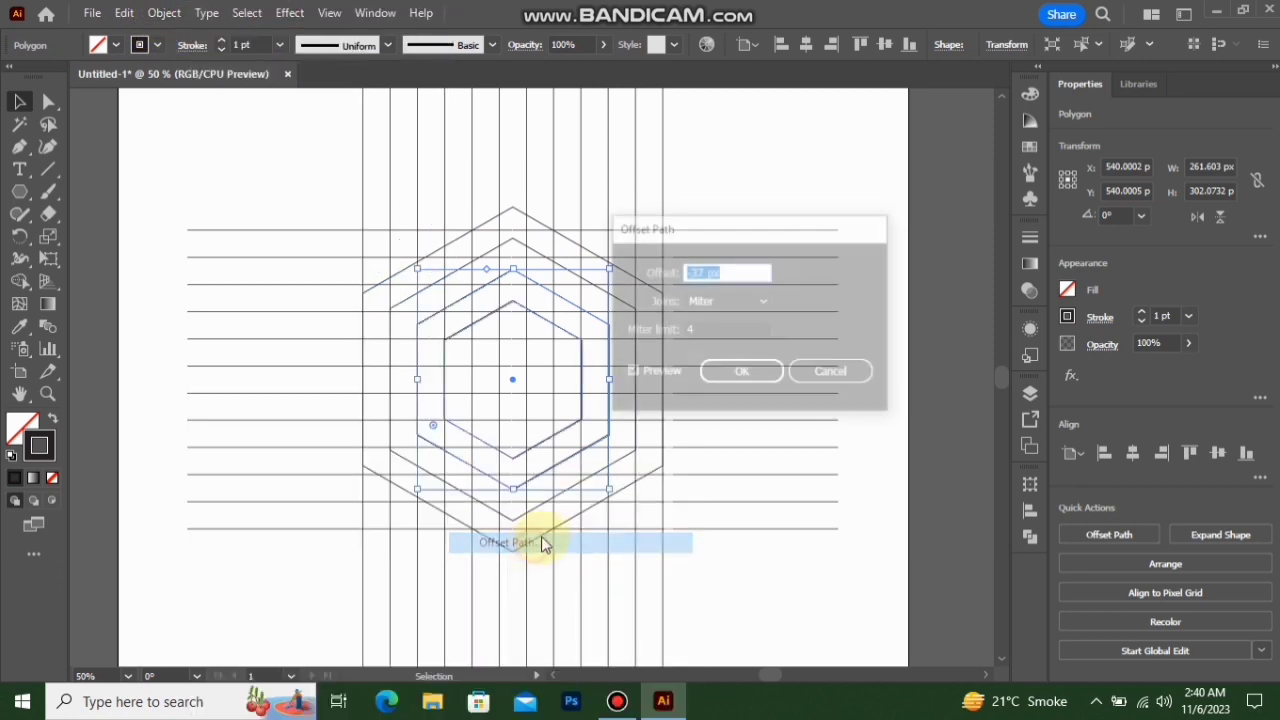
key("Down")
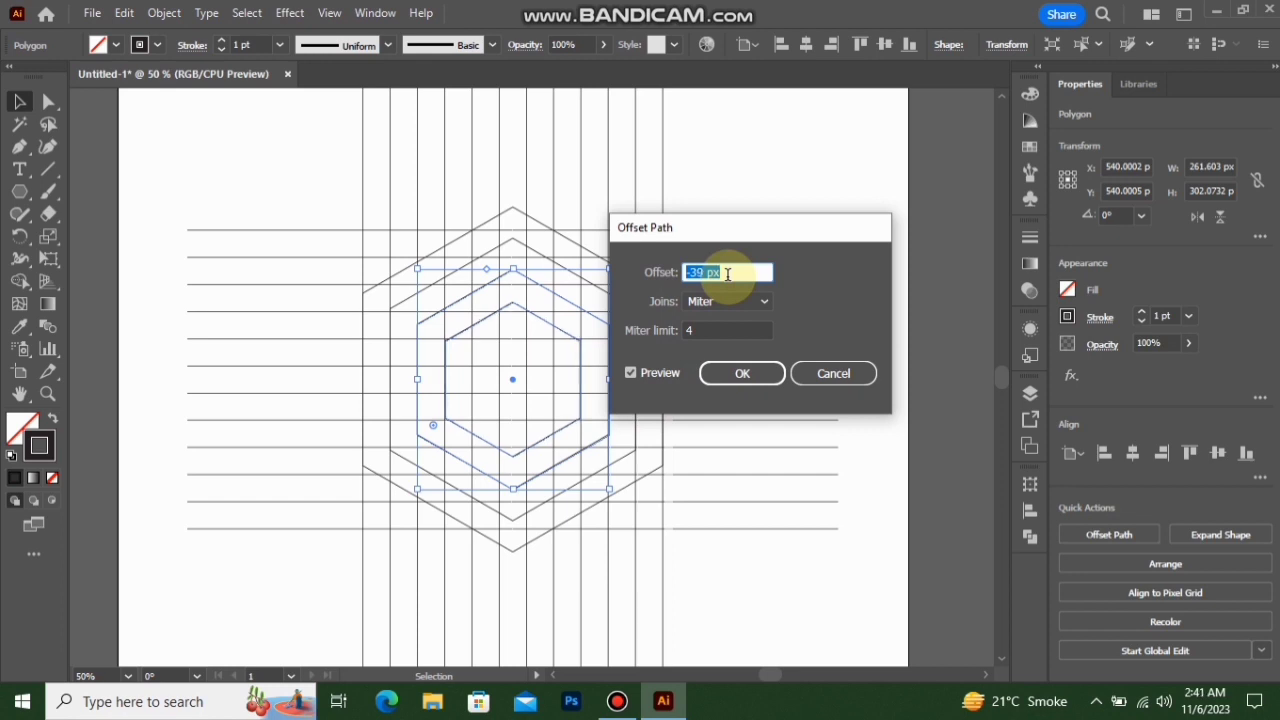
key("Up")
key("Up")
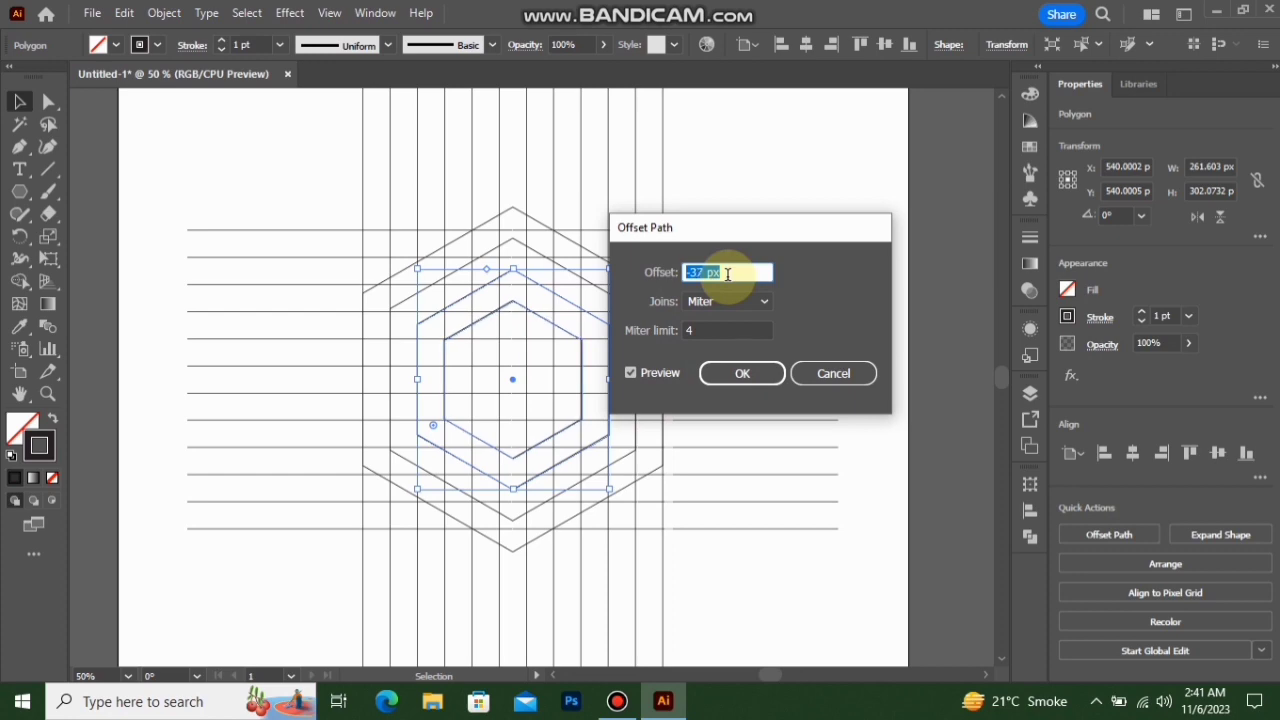
key("Down")
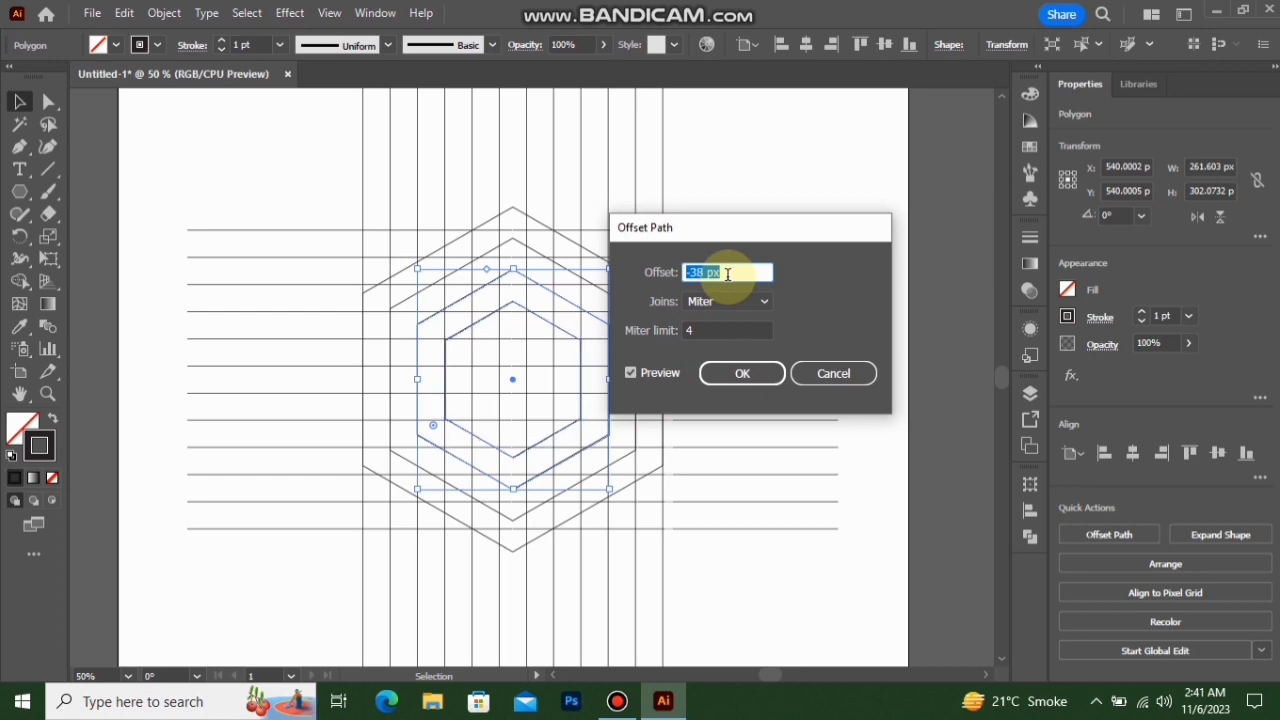
left_click(743, 376)
Step: Create the innermost hexagon by offsetting the third inner hexagon's path by -37 px with miter joins
left_click(164, 12)
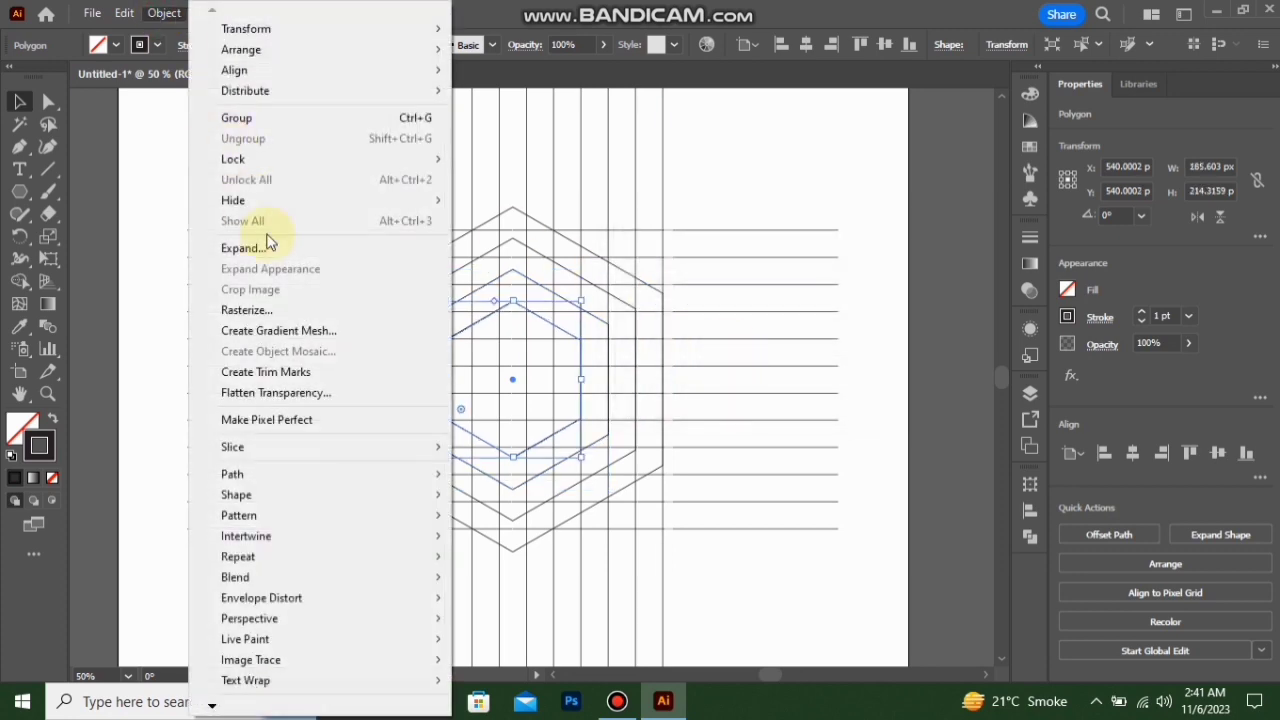
mouse_move(415, 477)
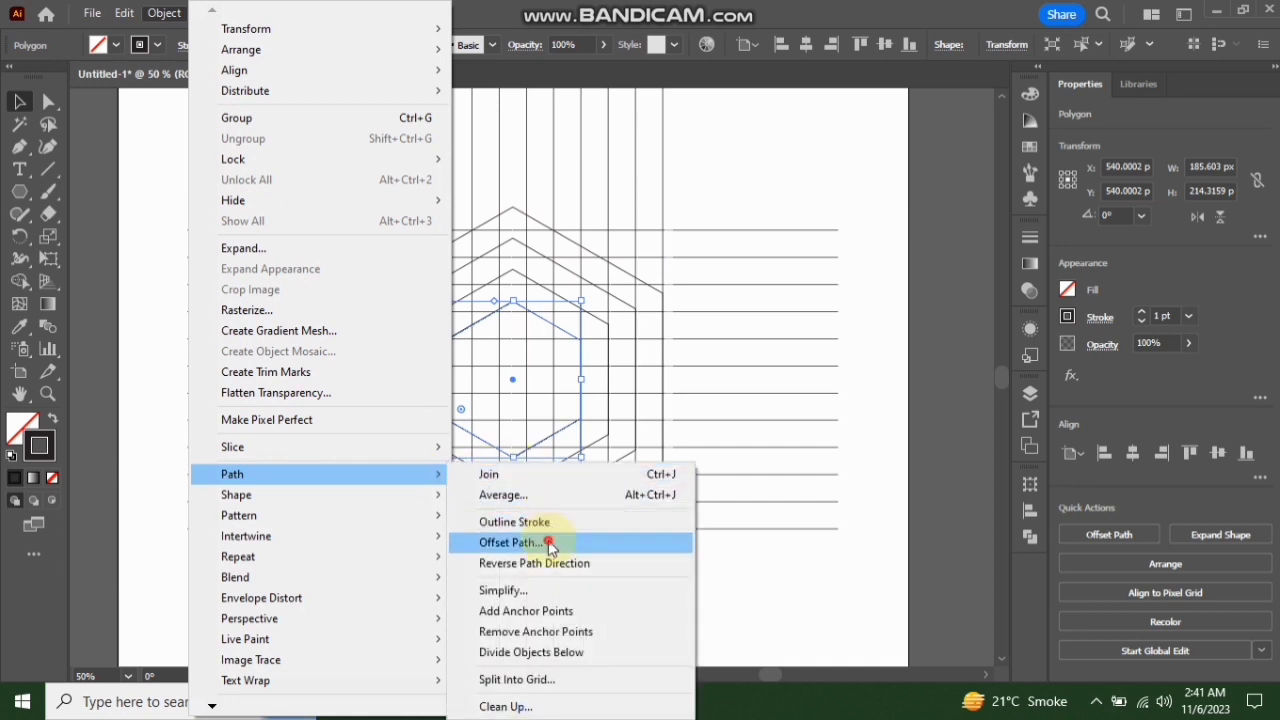
left_click(549, 543)
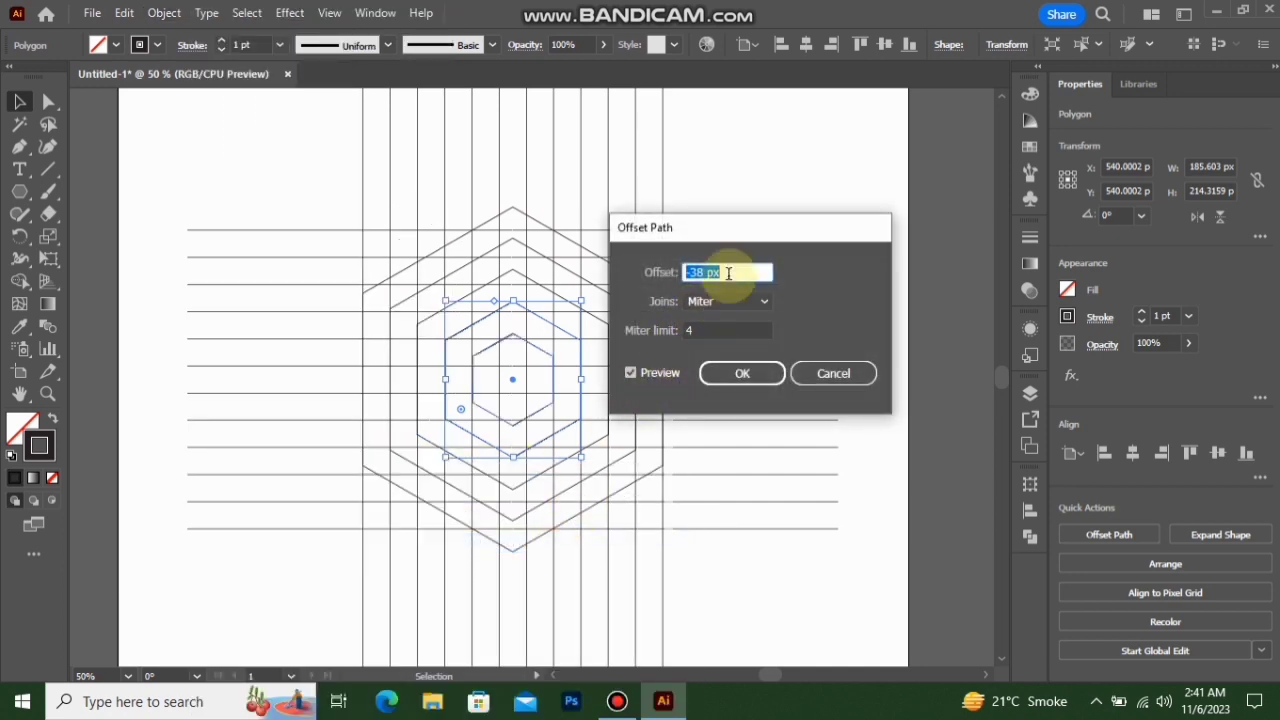
left_click(723, 373)
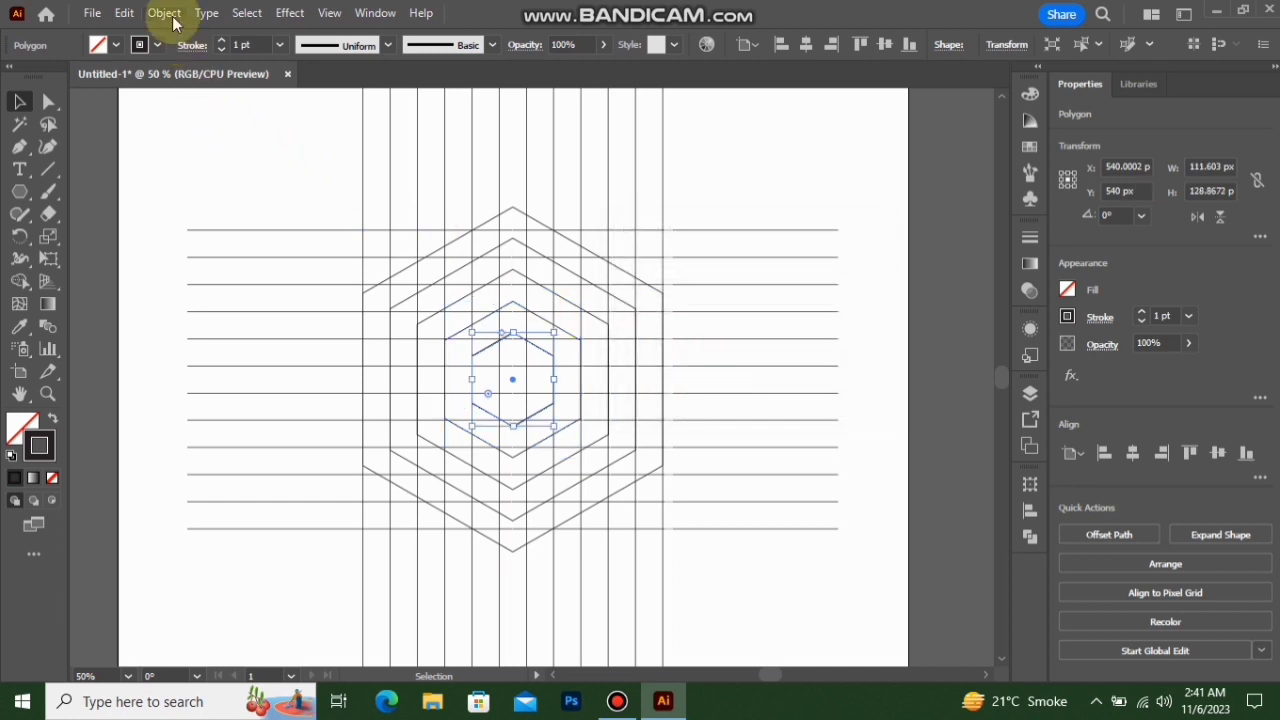
Step: Select all the hexagons and grid lines for Shape Builder and swap to a black fill with no stroke
left_click_drag(499, 361, 305, 545)
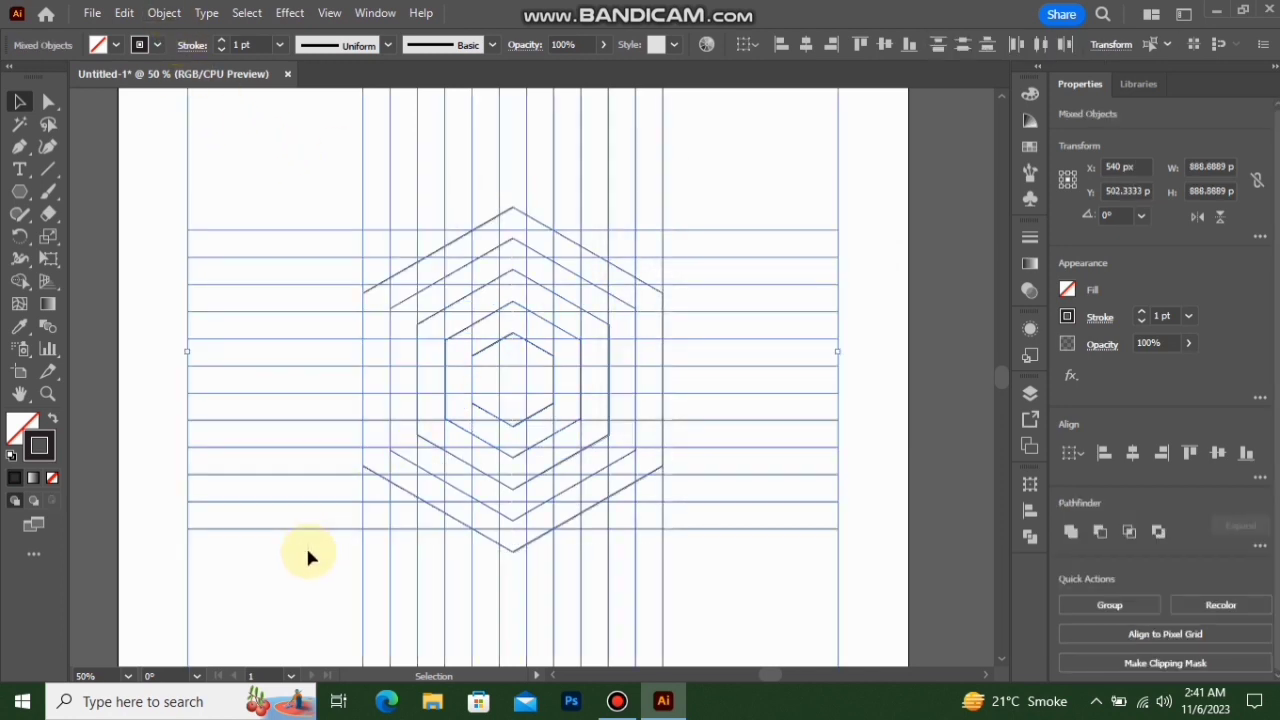
left_click(19, 281)
left_click(55, 418)
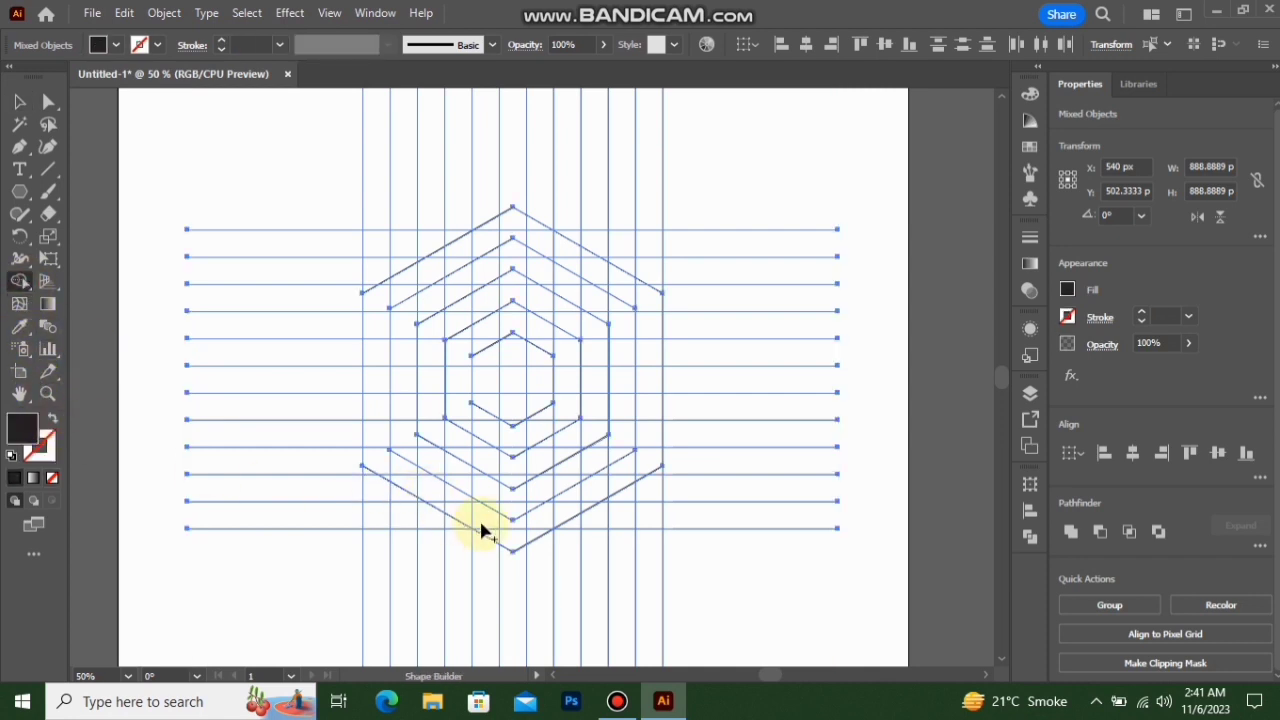
Step: Merge the outer hexagon band's left side and lower-left edge into one black shape with Shape Builder
scroll(490, 528, "up", 2)
mouse_move(495, 538)
left_mouse_down()
mouse_move(434, 475)
mouse_move(315, 409)
mouse_move(352, 466)
mouse_move(400, 494)
mouse_move(333, 436)
mouse_move(276, 420)
mouse_move(248, 213)
mouse_move(264, 176)
left_mouse_up()
left_click_drag(406, 289, 383, 429)
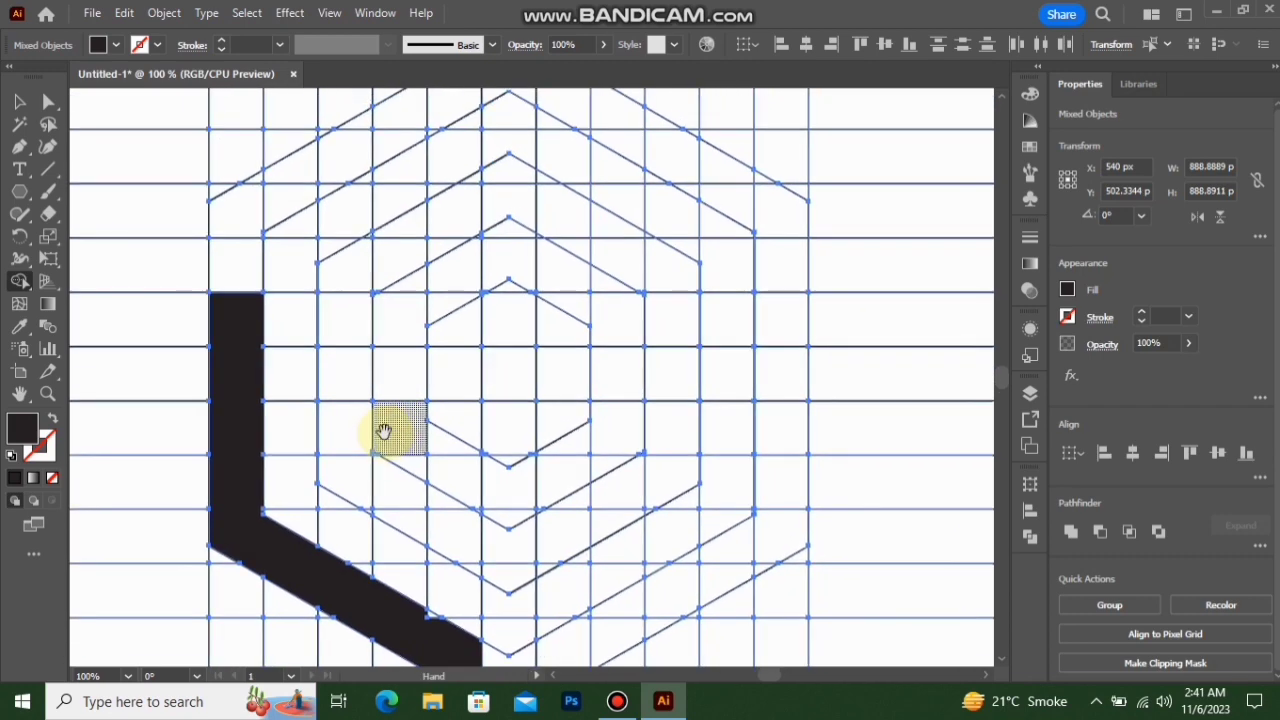
scroll(412, 423, "down", 1)
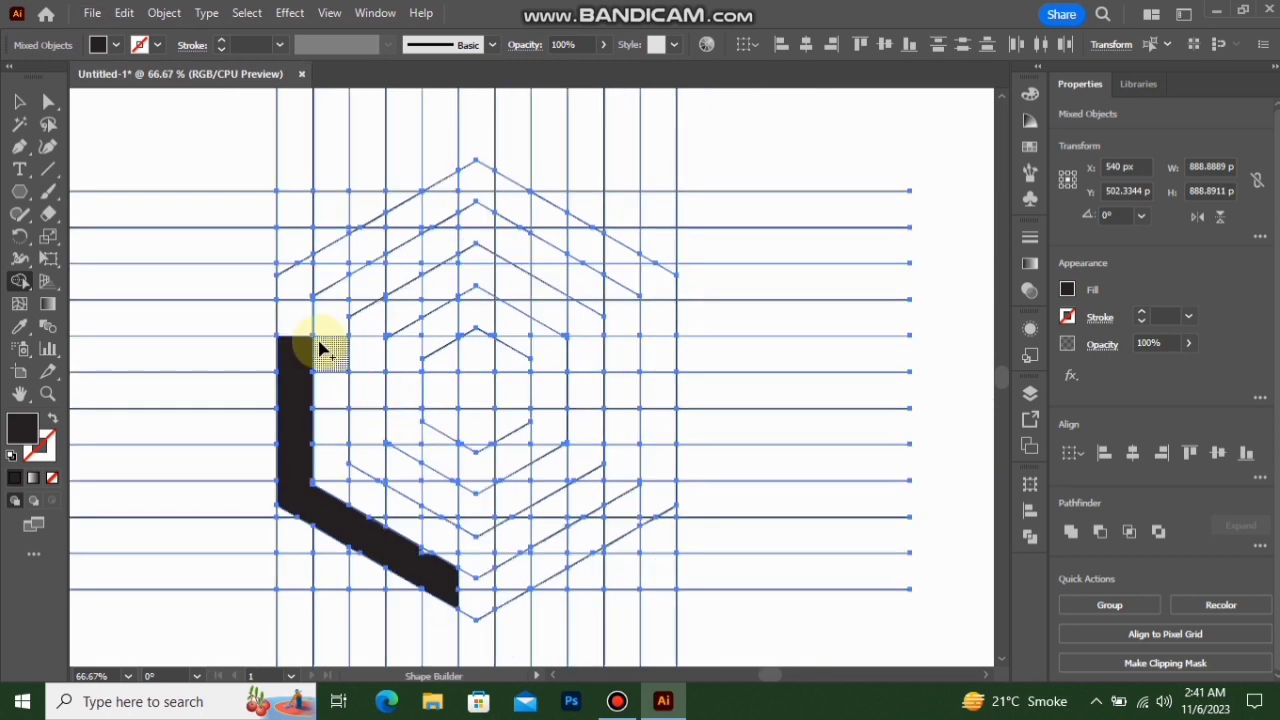
Step: Merge the outer band's upper-left edge and two inner vertical bars hanging from it into the black shape
mouse_move(294, 349)
left_mouse_down()
mouse_move(304, 302)
mouse_move(343, 262)
left_mouse_up()
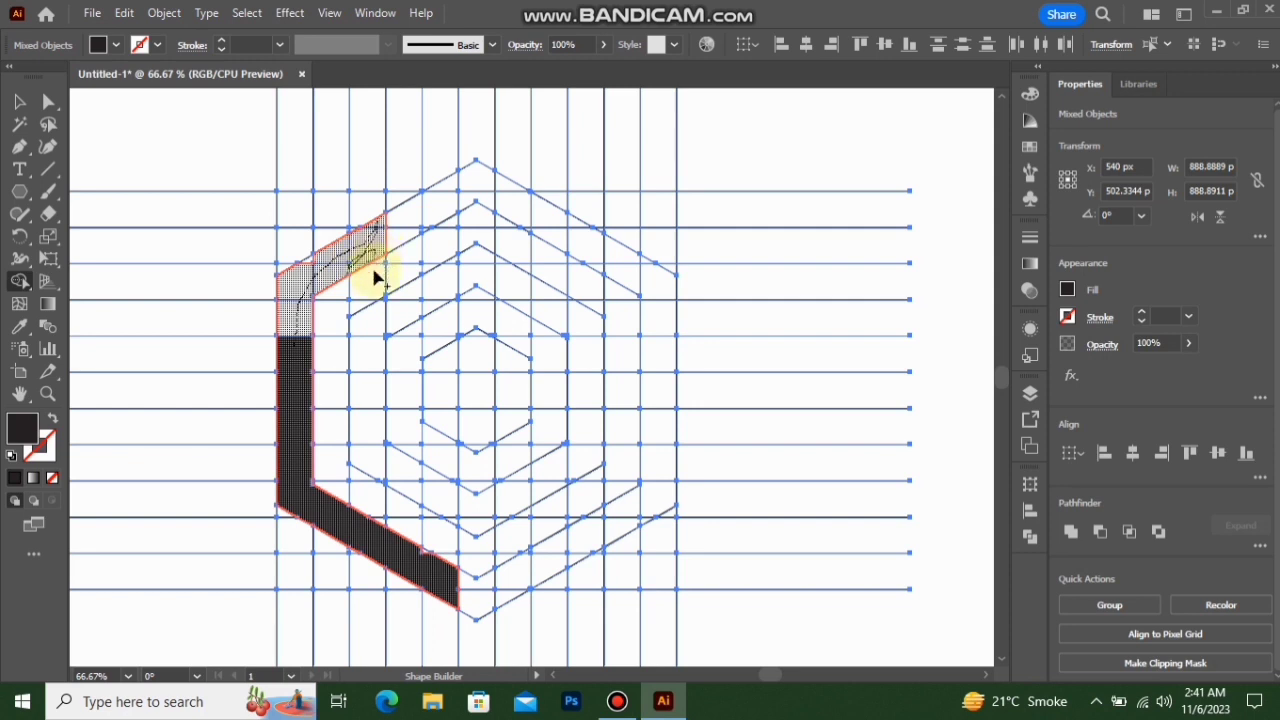
left_click_drag(364, 358, 372, 452)
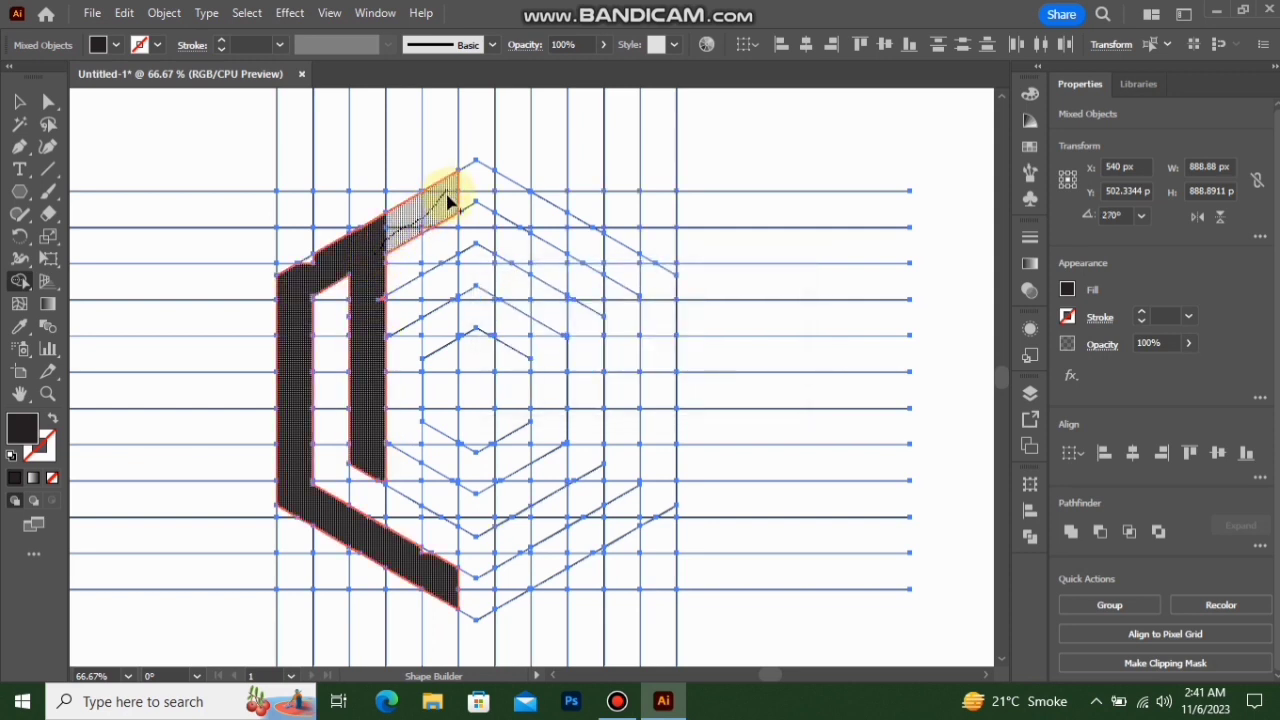
mouse_move(449, 202)
left_mouse_down()
mouse_move(435, 377)
mouse_move(453, 515)
left_mouse_up()
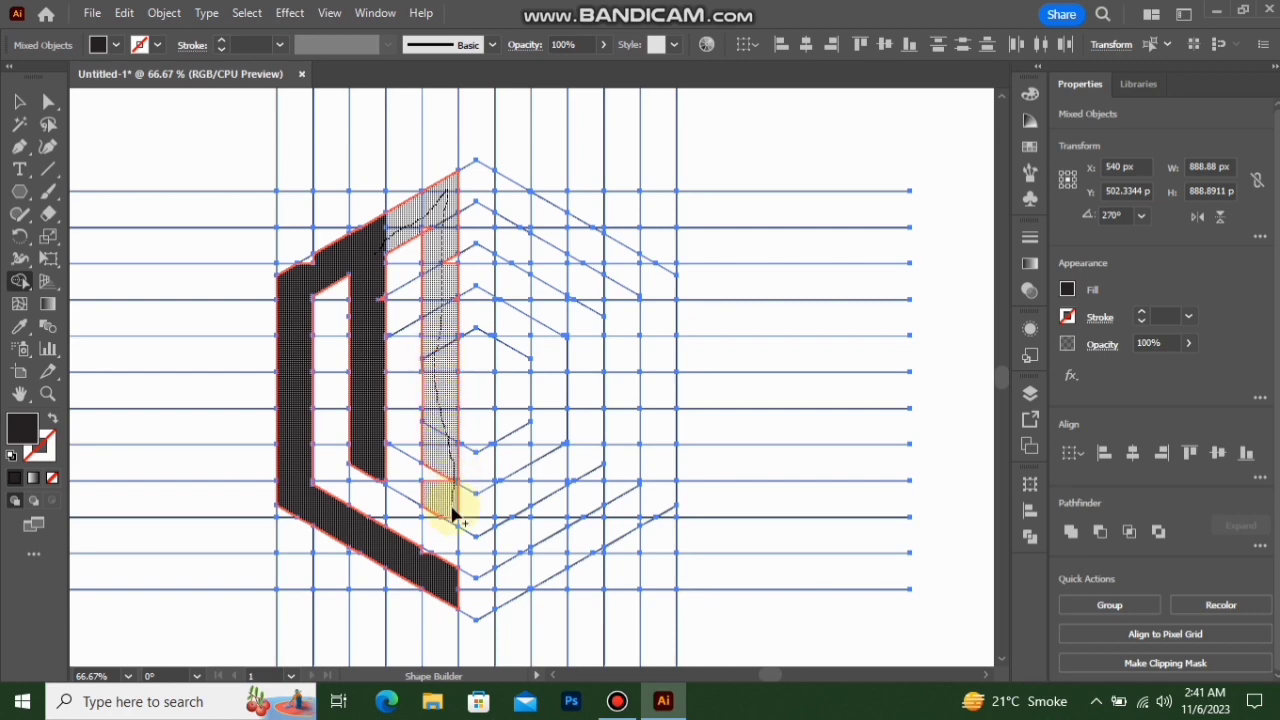
left_click_drag(434, 470, 434, 414)
Step: Merge the leftover slivers along the upper-left edge and the tops of the vertical bars into the black shape
scroll(434, 223, "up", 3)
left_click_drag(415, 237, 459, 361)
mouse_move(467, 301)
left_mouse_down()
mouse_move(470, 411)
mouse_move(471, 380)
left_mouse_up()
scroll(485, 395, "down", 3)
scroll(330, 315, "up", 3)
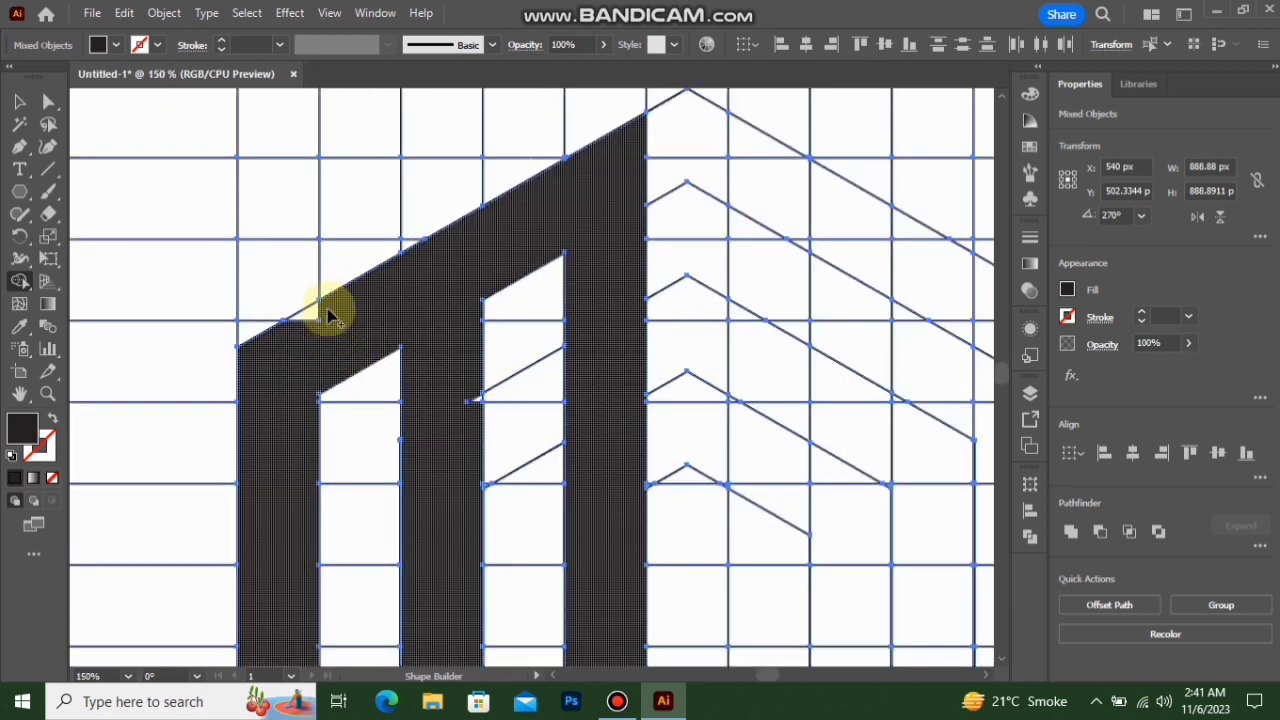
scroll(430, 402, "up", 1)
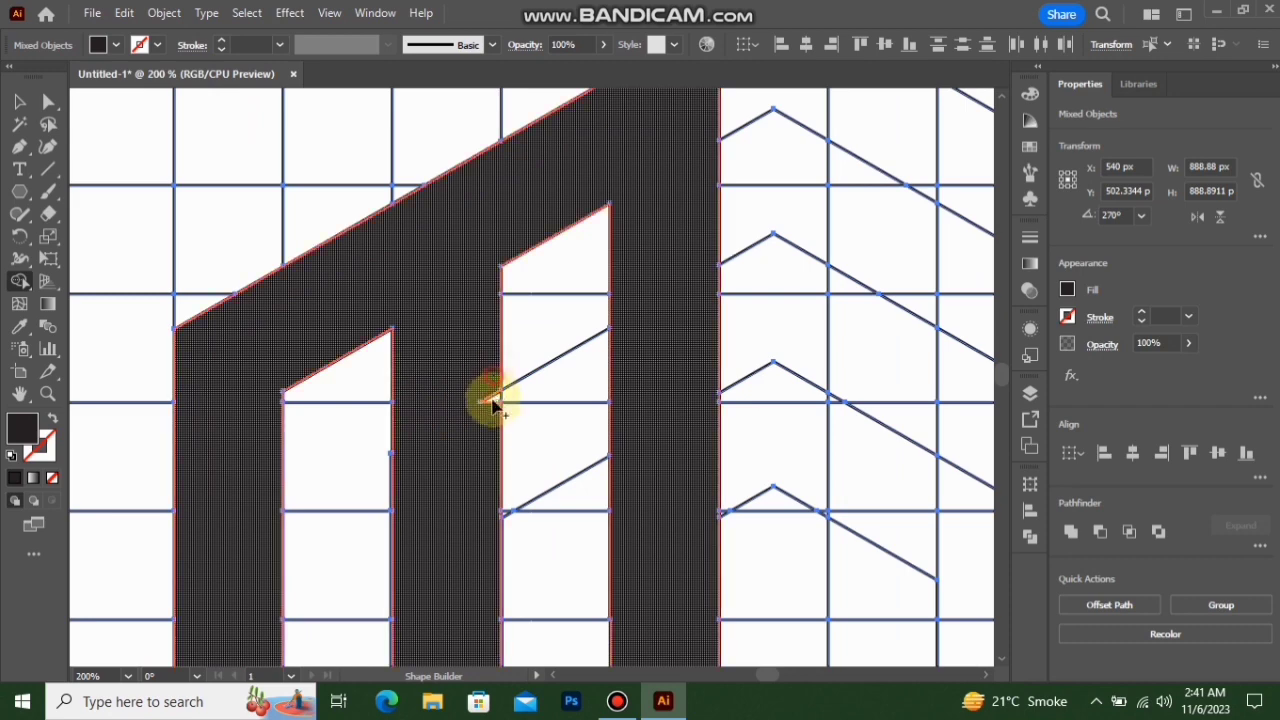
scroll(449, 323, "down", 4)
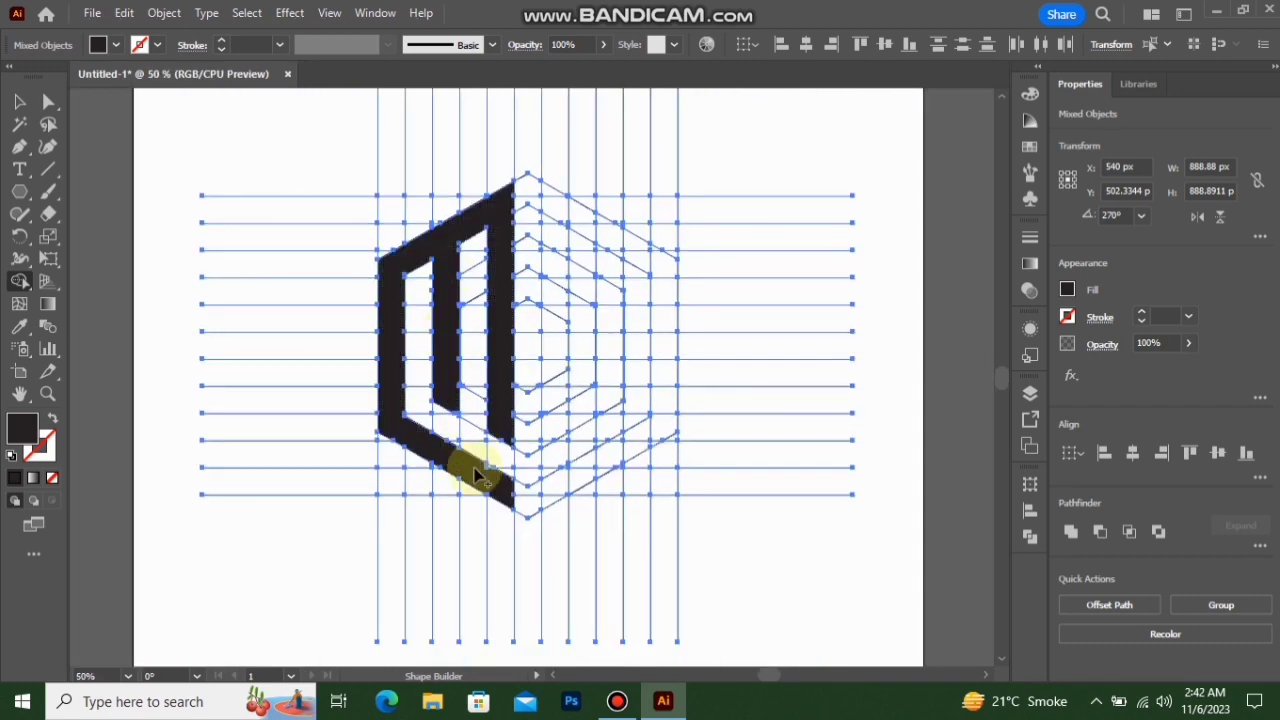
Step: Fill the remaining sliver at the slanted lower end of the left half's first inner bar
scroll(471, 471, "up", 5)
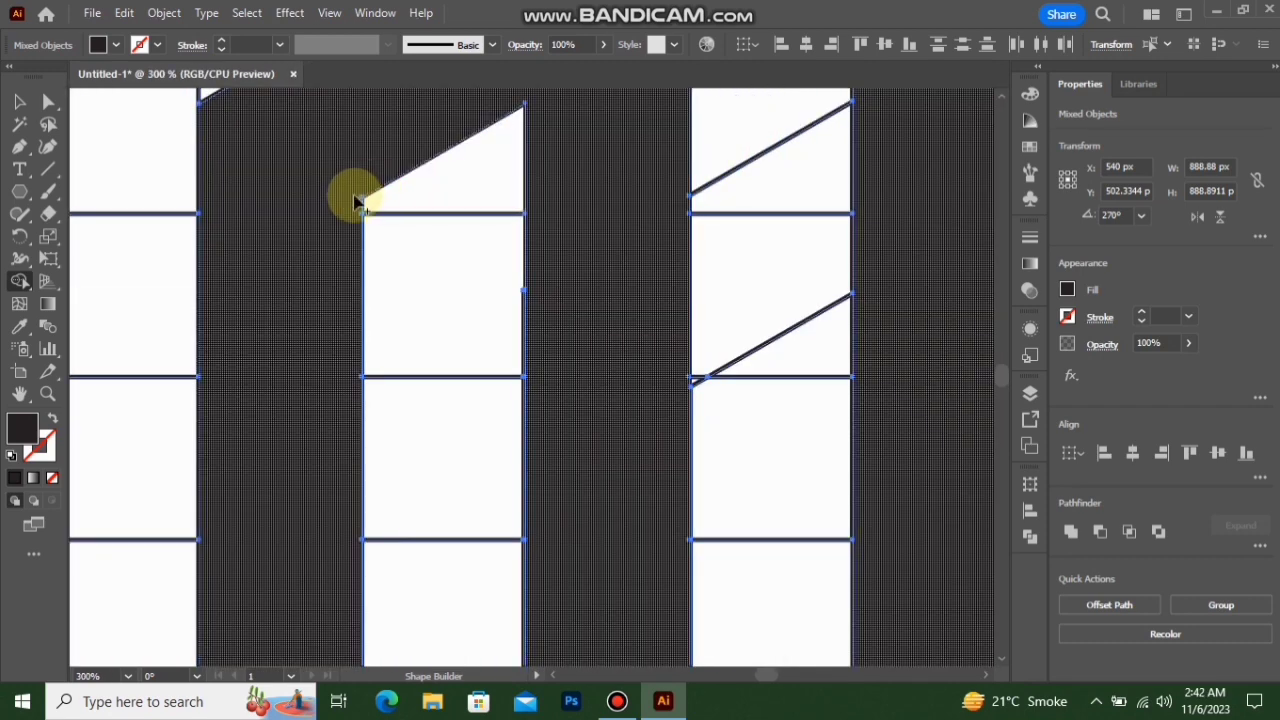
scroll(380, 280, "down", 3)
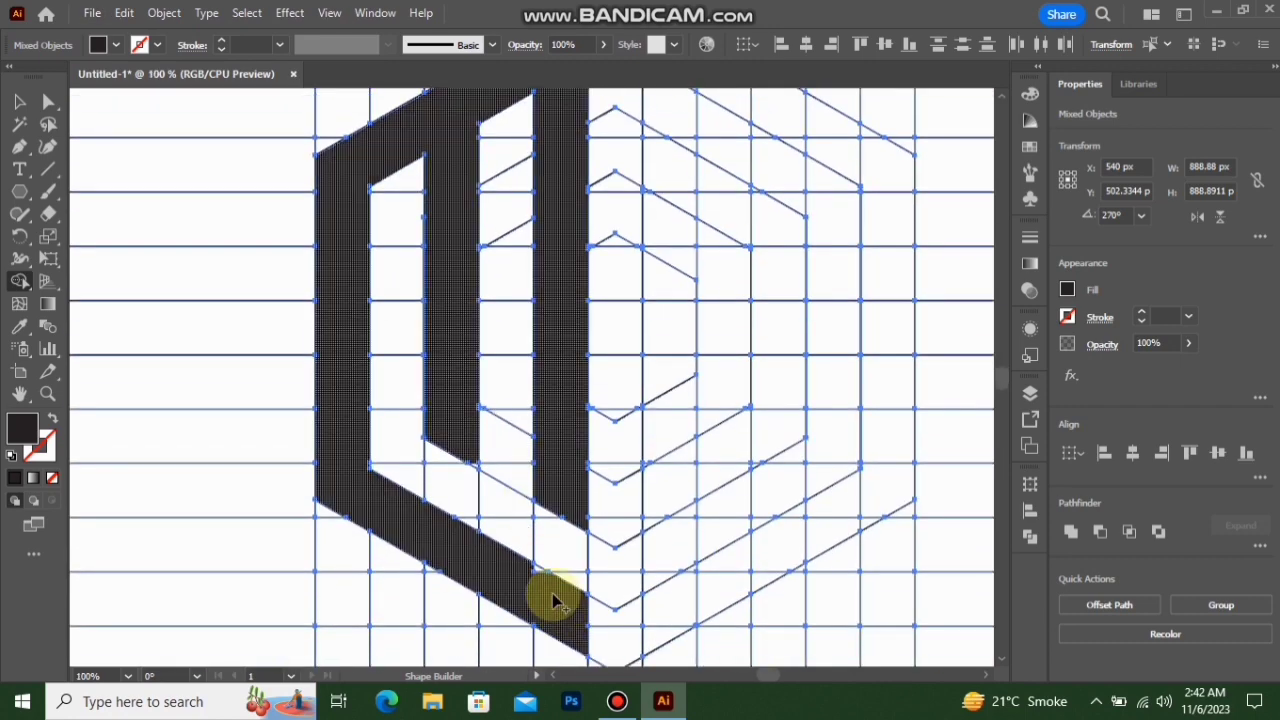
scroll(552, 593, "up", 2)
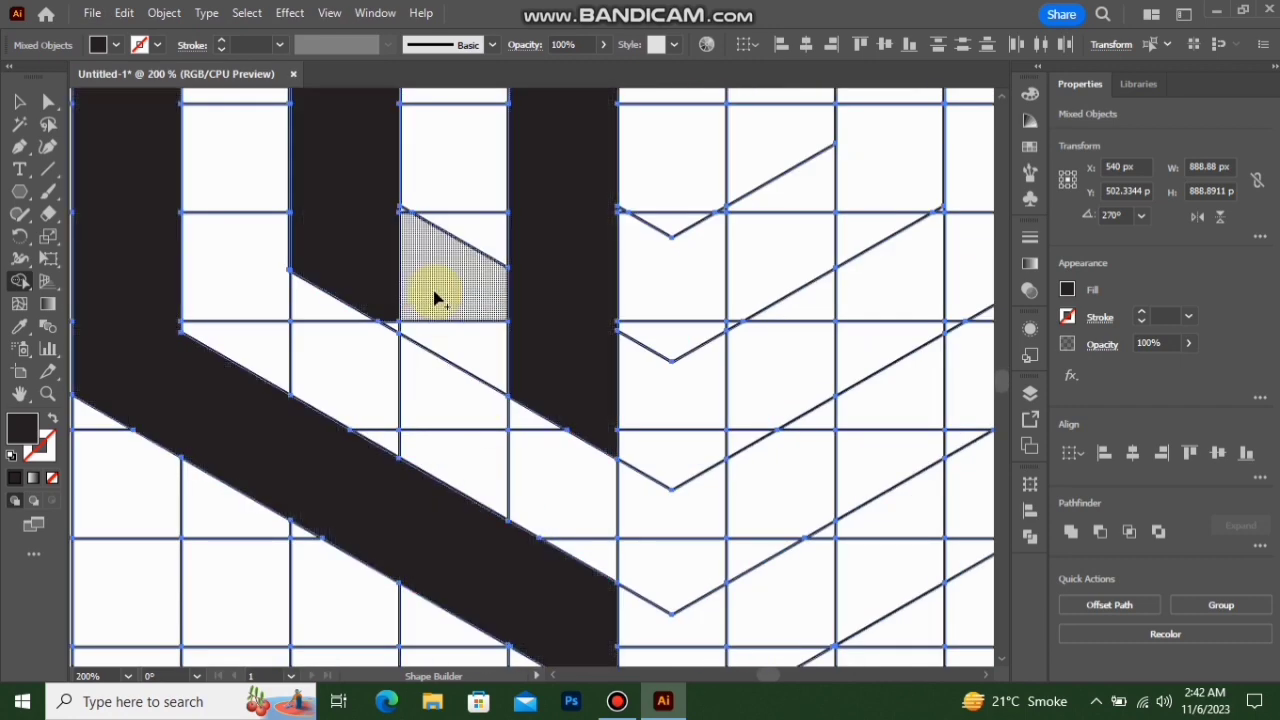
scroll(391, 318, "up", 2)
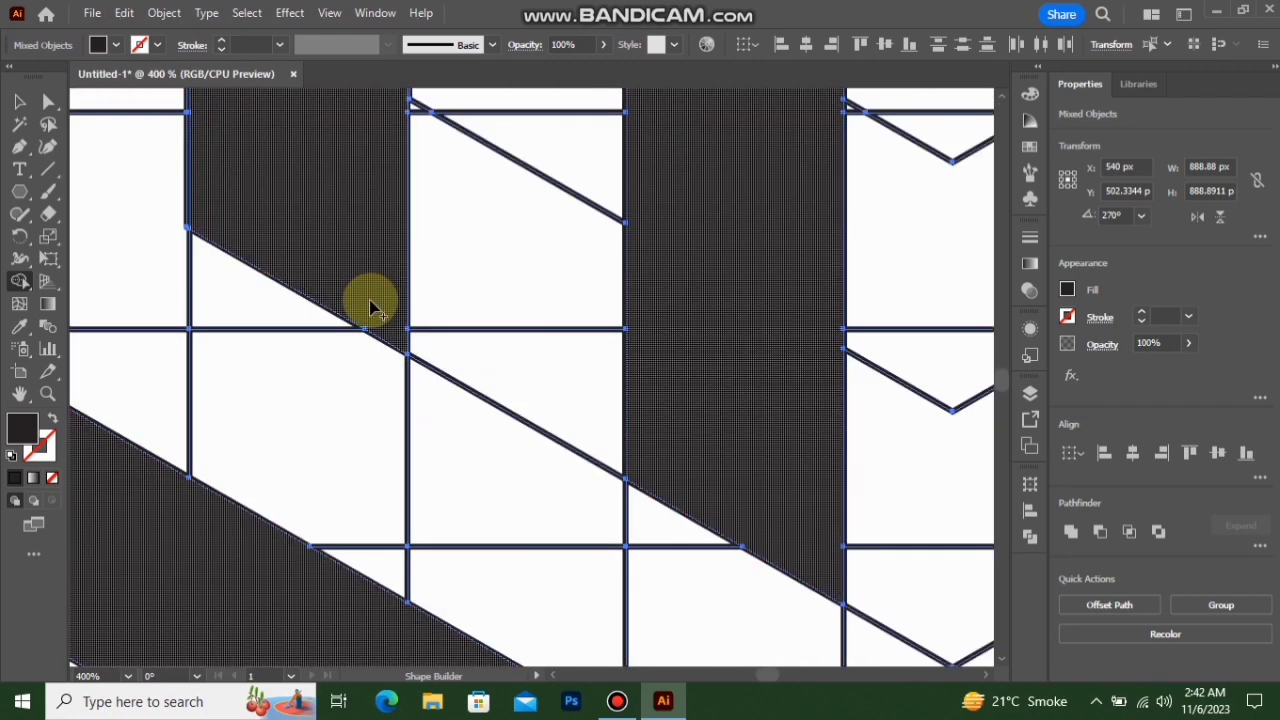
scroll(369, 300, "down", 6)
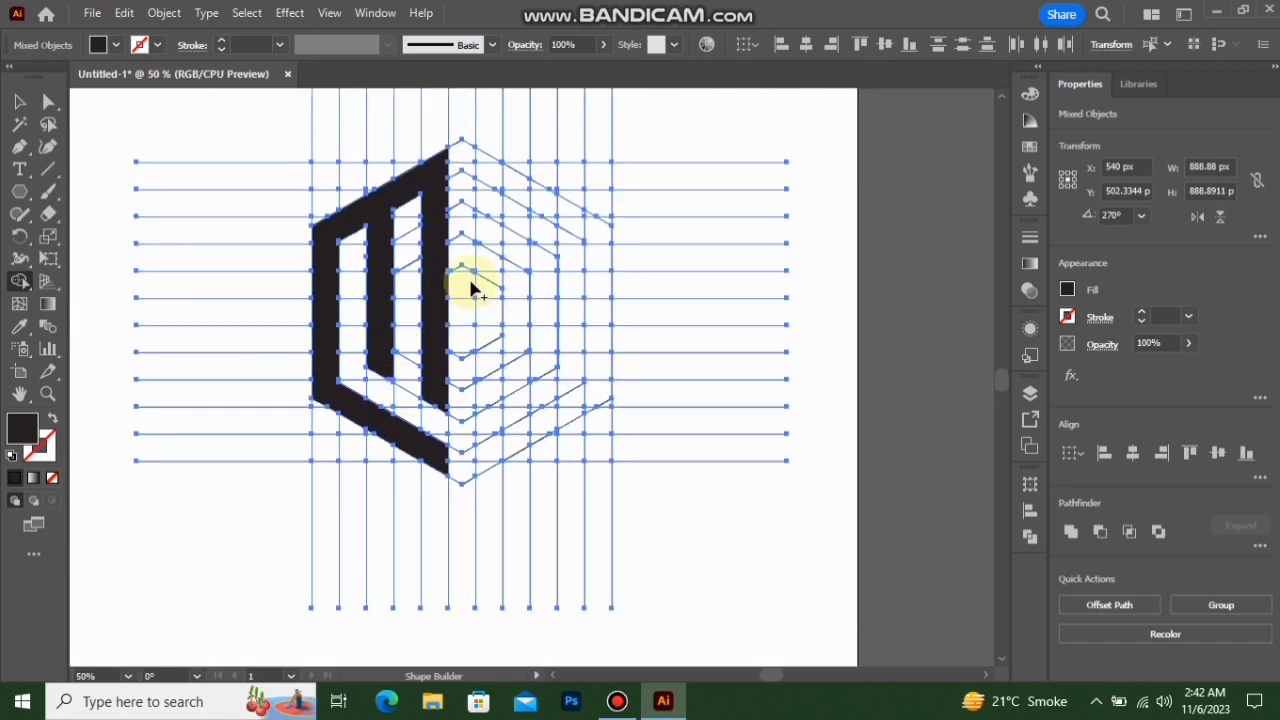
Step: Merge the full-height grid column just right of the hexagon's central gap into a black vertical bar
scroll(491, 206, "up", 3)
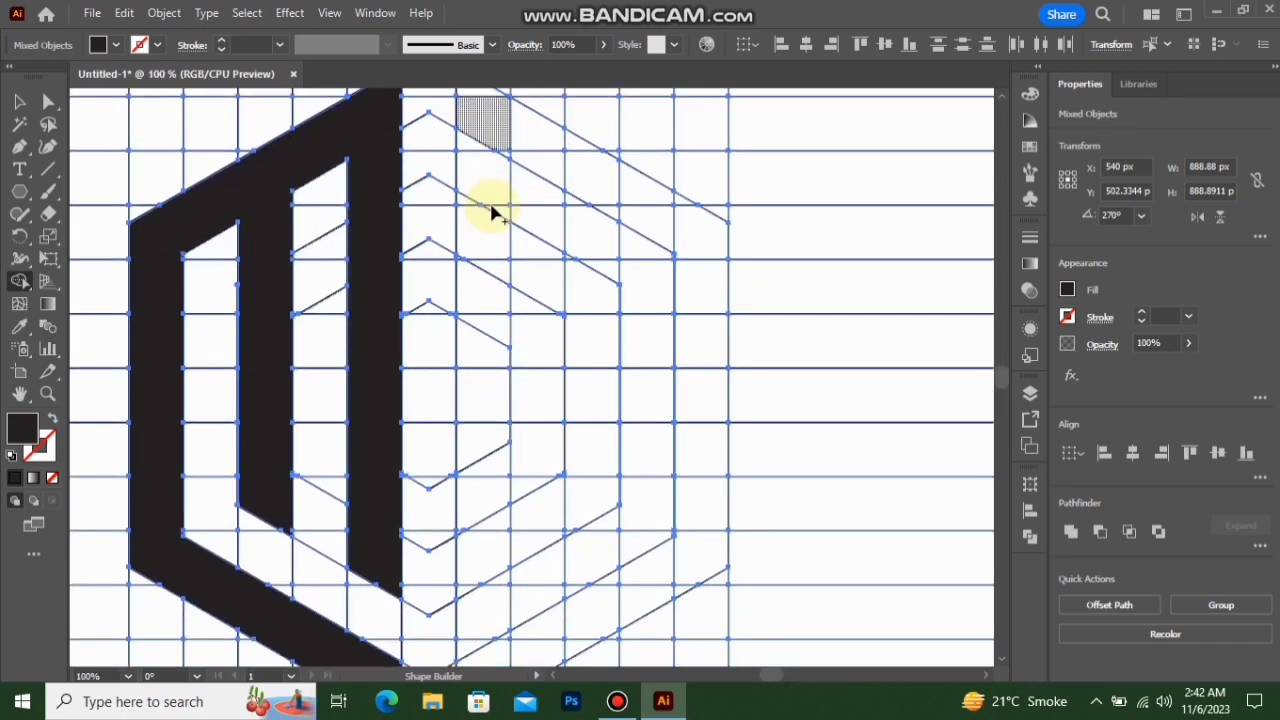
scroll(491, 208, "down", 2)
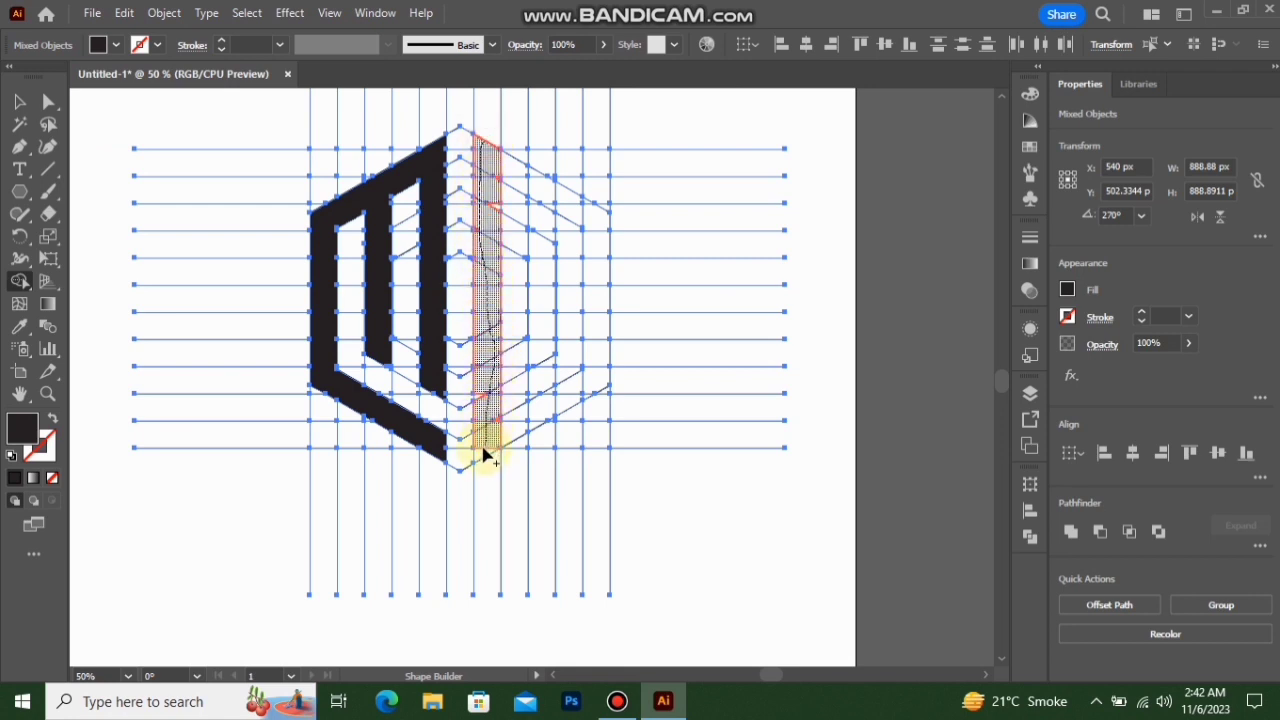
left_click_drag(487, 347, 490, 251)
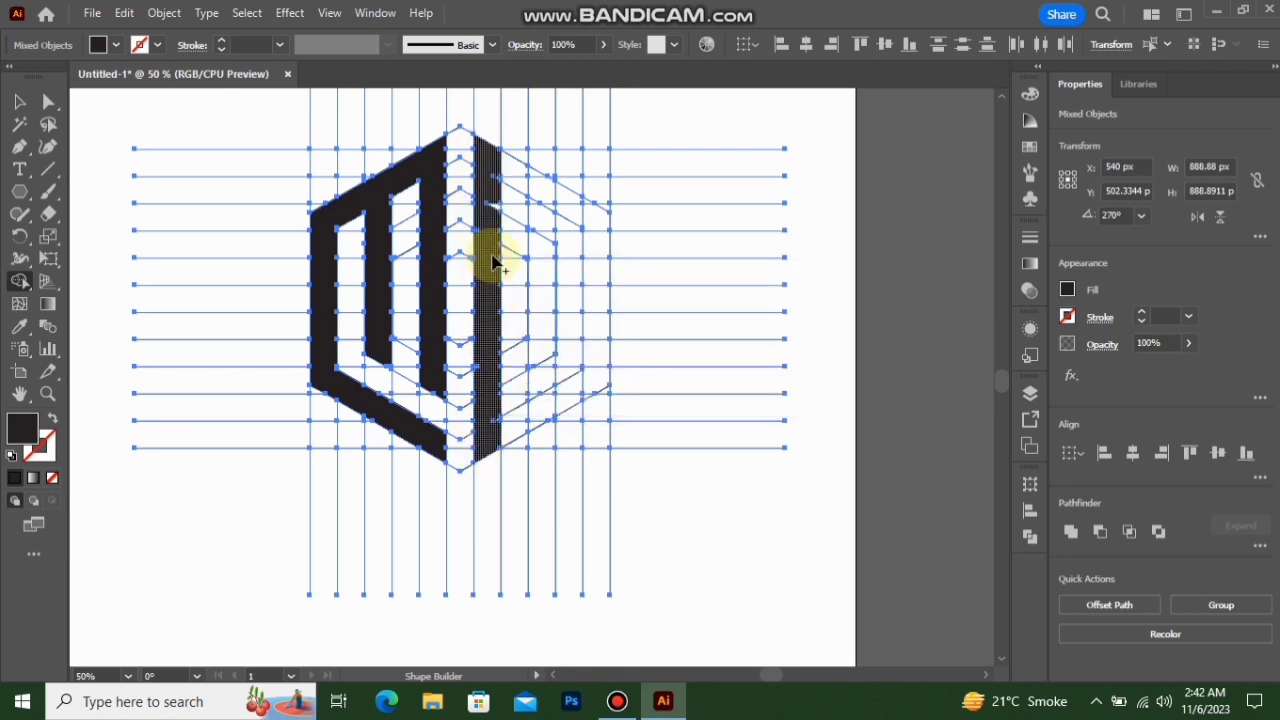
Step: Merge the leftover slivers along the right half's full-height bar into its black shape
scroll(489, 235, "up", 1)
left_click_drag(492, 196, 495, 288)
scroll(494, 304, "up", 3)
left_click_drag(442, 147, 460, 267)
scroll(462, 266, "down", 1)
scroll(446, 478, "up", 1)
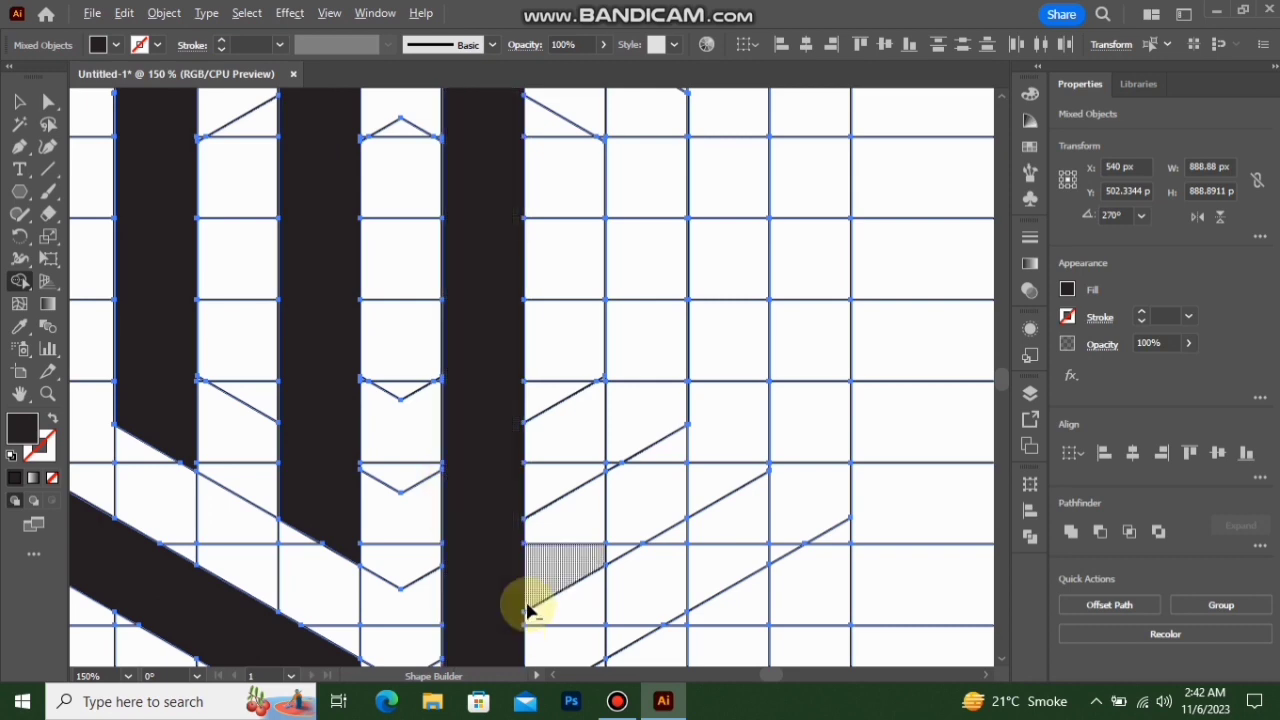
scroll(528, 610, "down", 3)
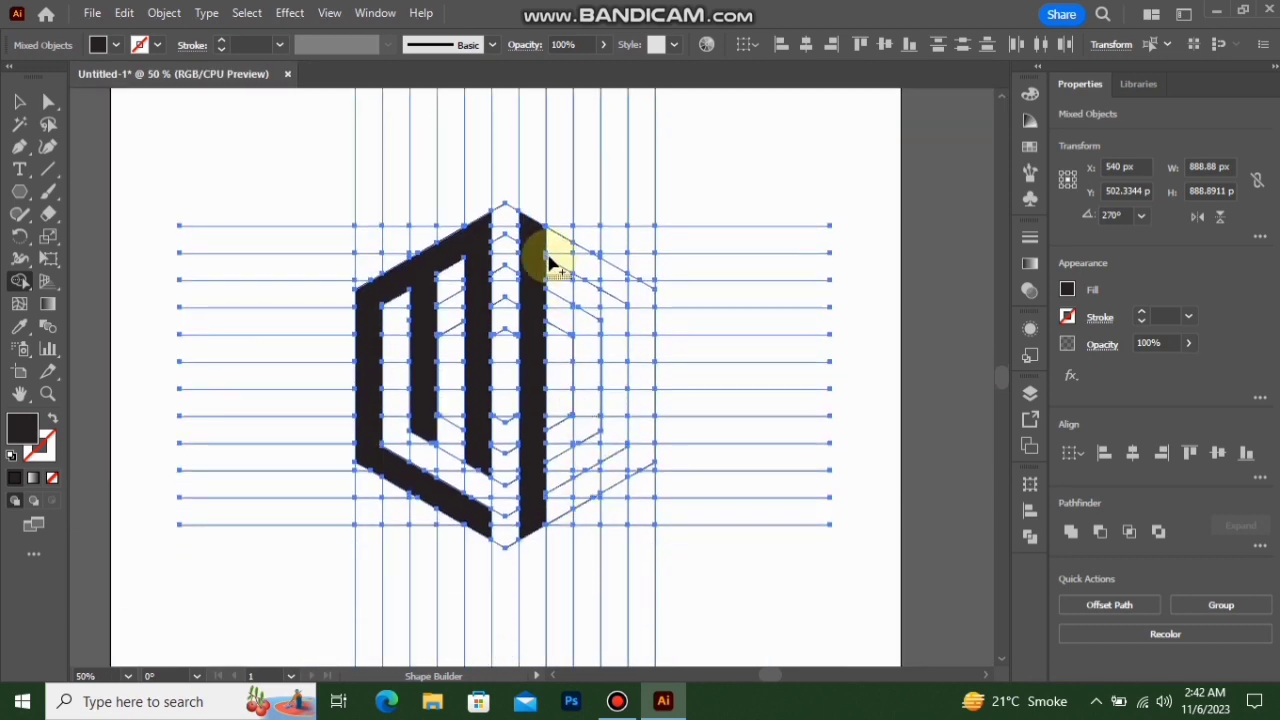
Step: Merge the grid cells along the right half's outer edges, shortened inner bar and middle crossbar into one black C-like shape
mouse_move(531, 240)
left_mouse_down()
mouse_move(635, 295)
mouse_move(599, 282)
mouse_move(575, 252)
mouse_move(634, 300)
left_mouse_up()
mouse_move(640, 355)
left_mouse_down()
mouse_move(586, 375)
mouse_move(587, 457)
mouse_move(603, 405)
mouse_move(655, 400)
mouse_move(661, 369)
mouse_move(663, 487)
mouse_move(530, 575)
mouse_move(579, 567)
mouse_move(606, 531)
left_mouse_up()
Step: Merge the leftover slivers at the right half's slanted outer edges and the inner bar's ends into the black shape
scroll(580, 334, "up", 1)
scroll(606, 531, "up", 3)
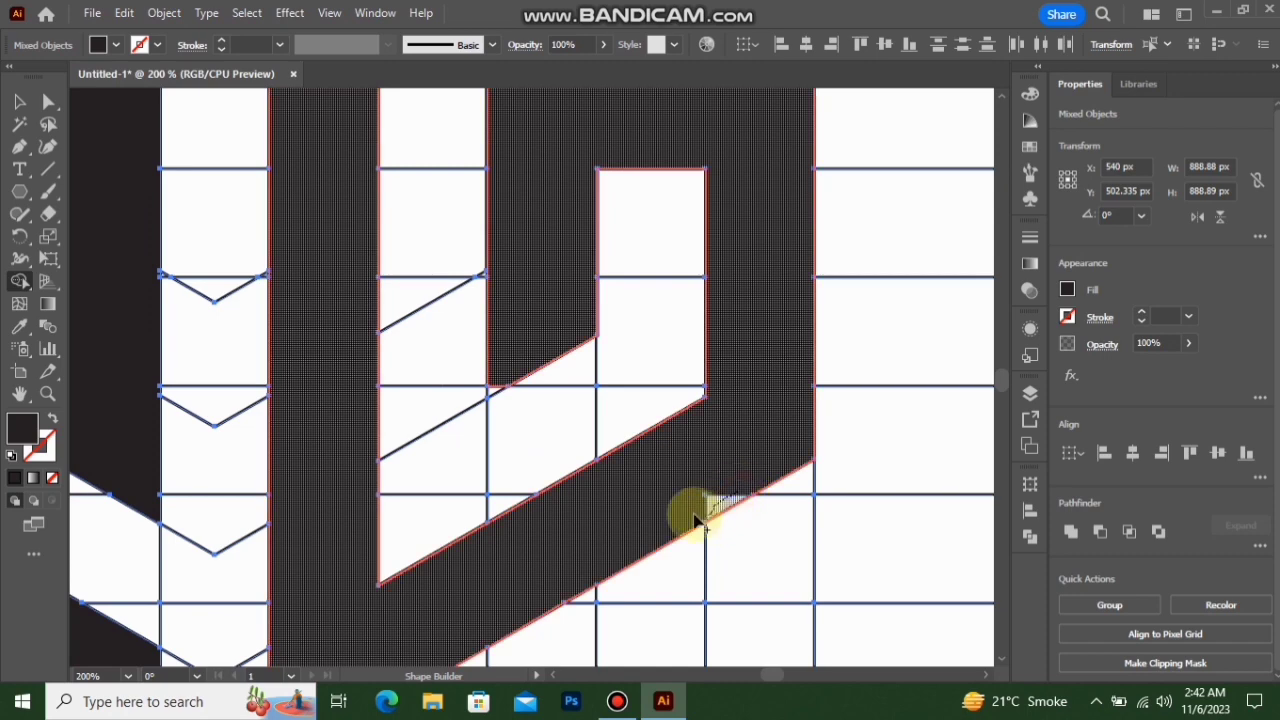
scroll(491, 377, "up", 3)
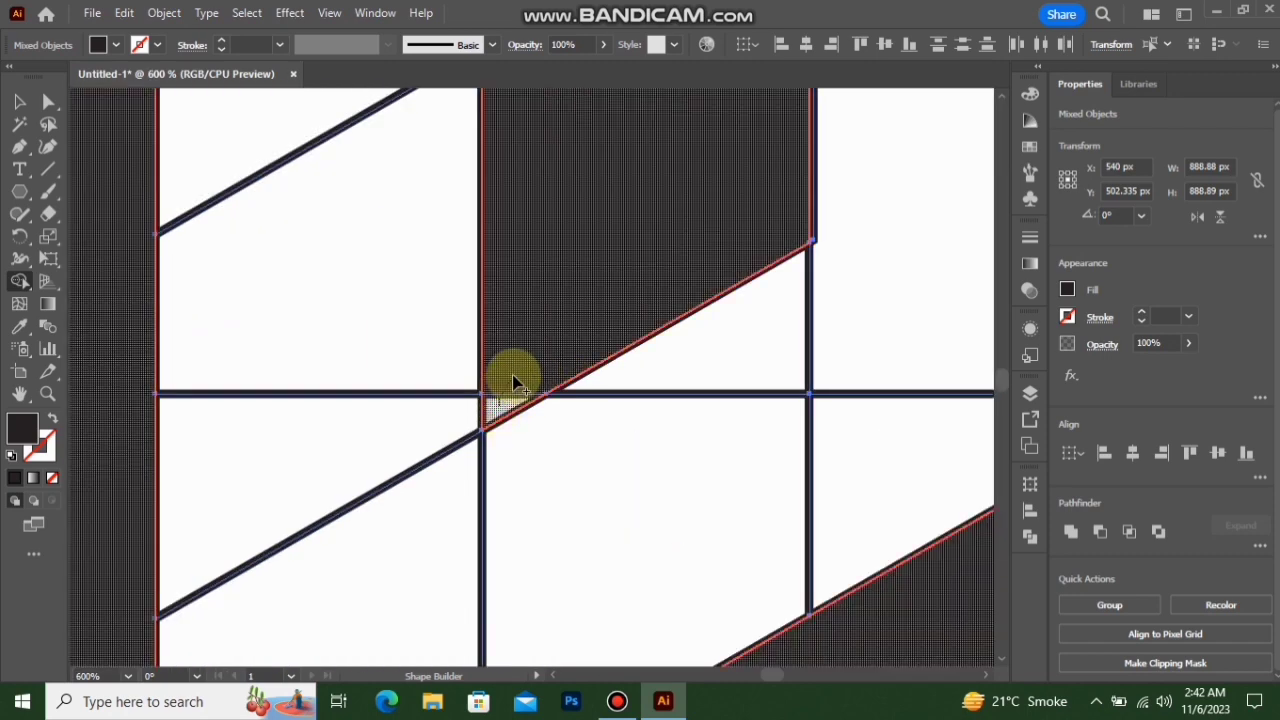
scroll(509, 380, "down", 3)
scroll(518, 410, "down", 3)
scroll(528, 200, "up", 5)
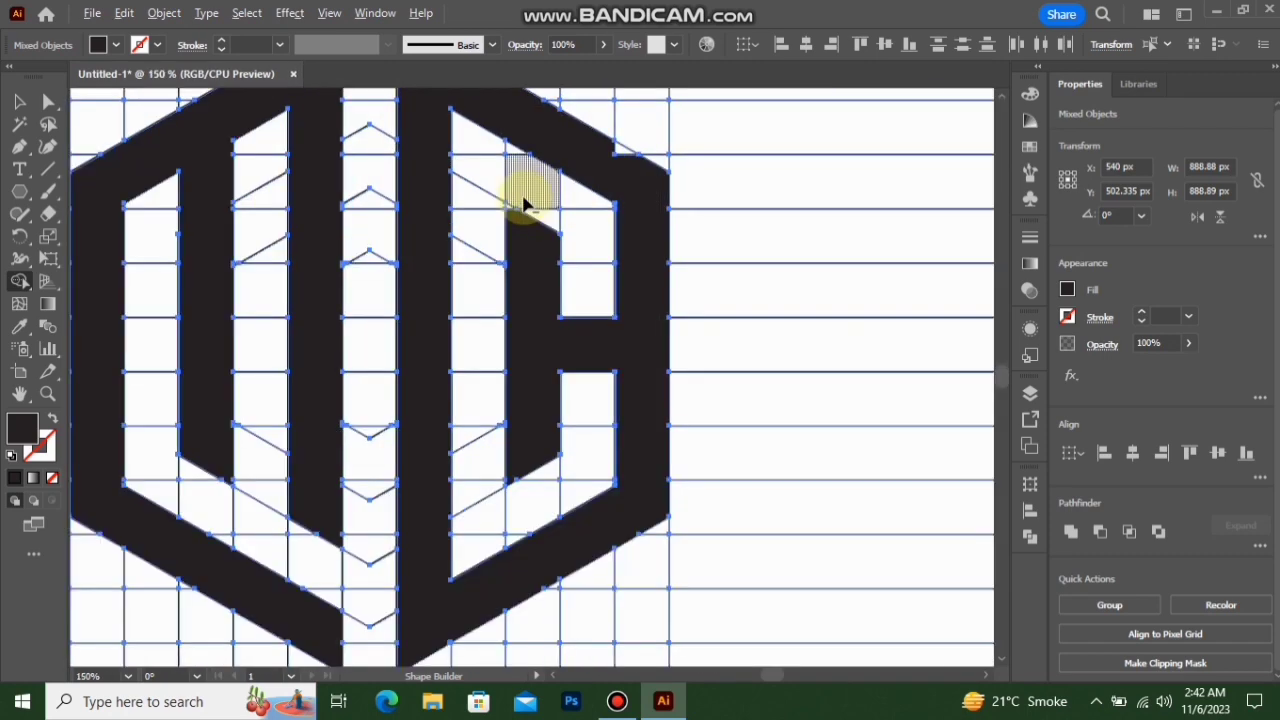
scroll(522, 270, "down", 5)
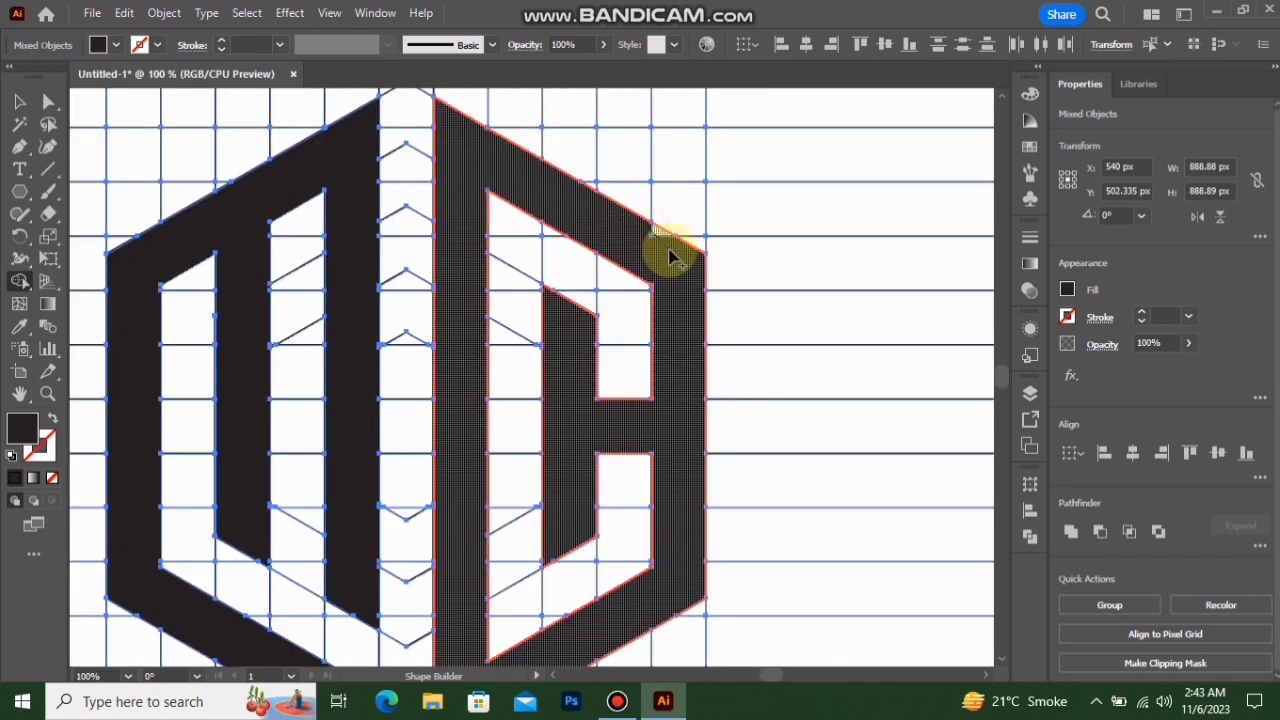
scroll(680, 257, "down", 2)
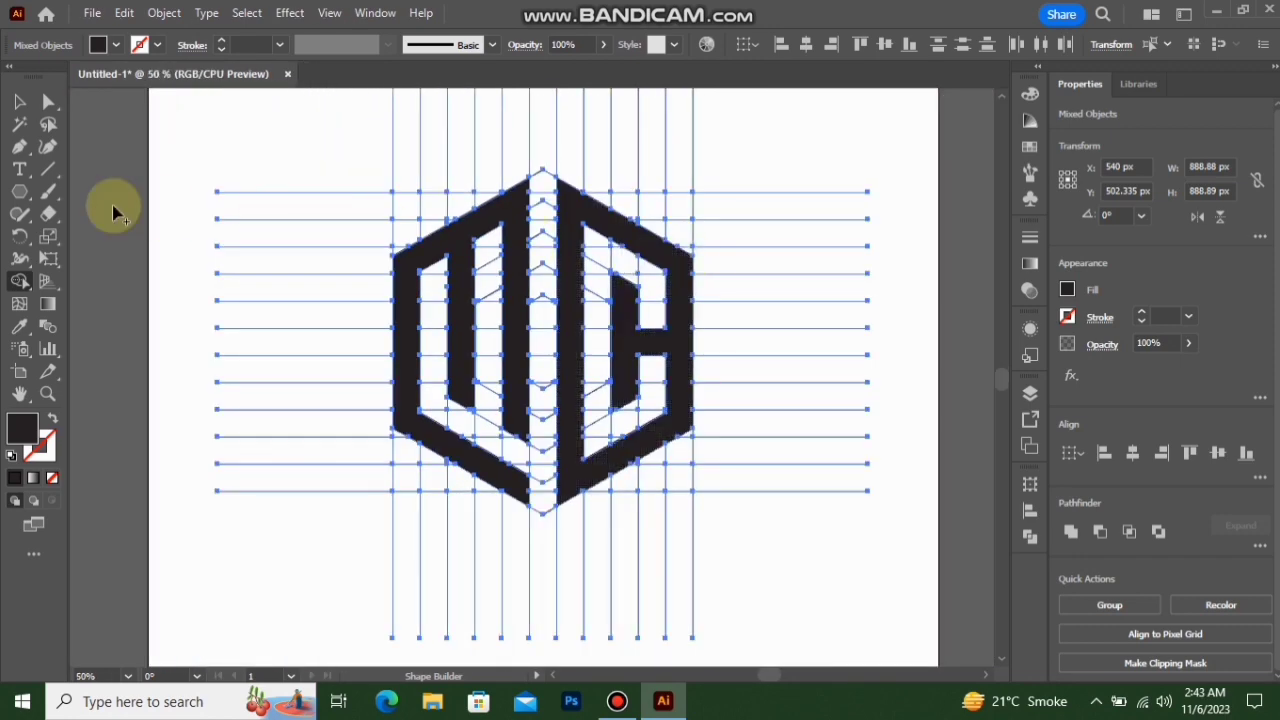
Step: Cut both black logo halves out of the construction grid and delete all the remaining grid pieces
left_click(24, 104)
left_click(312, 175)
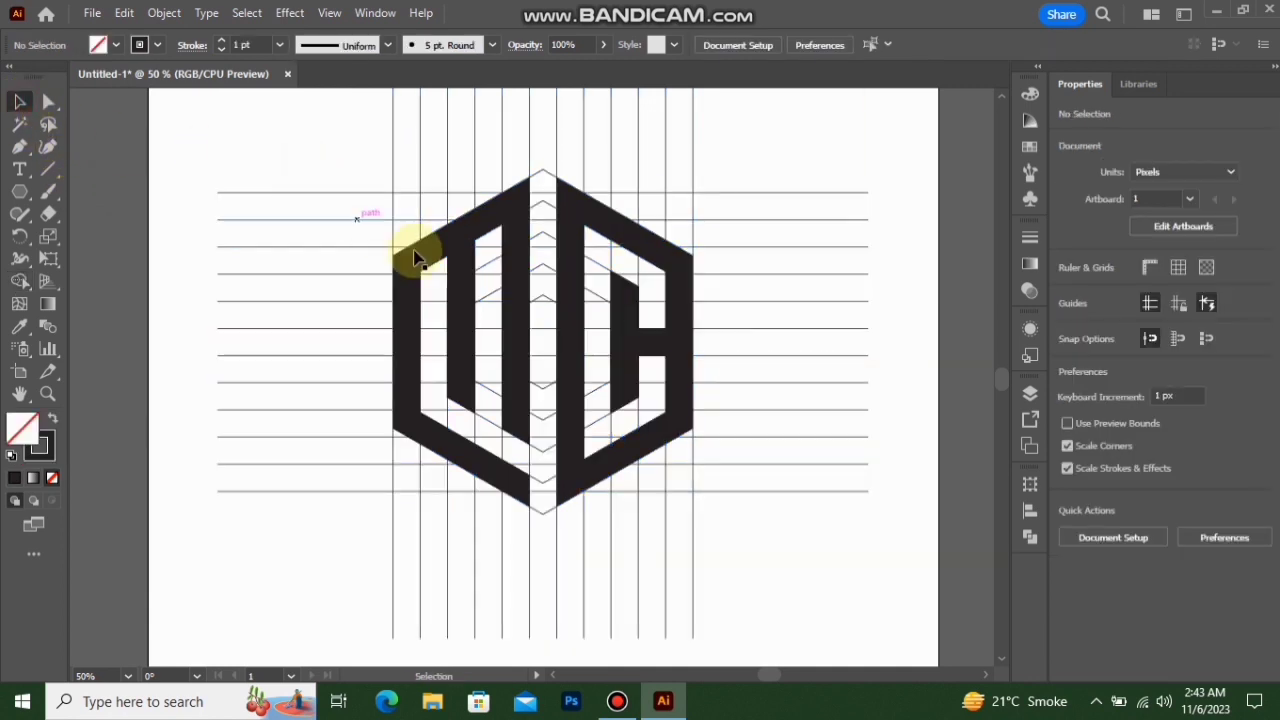
left_click(414, 251)
left_click(565, 279, "shift")
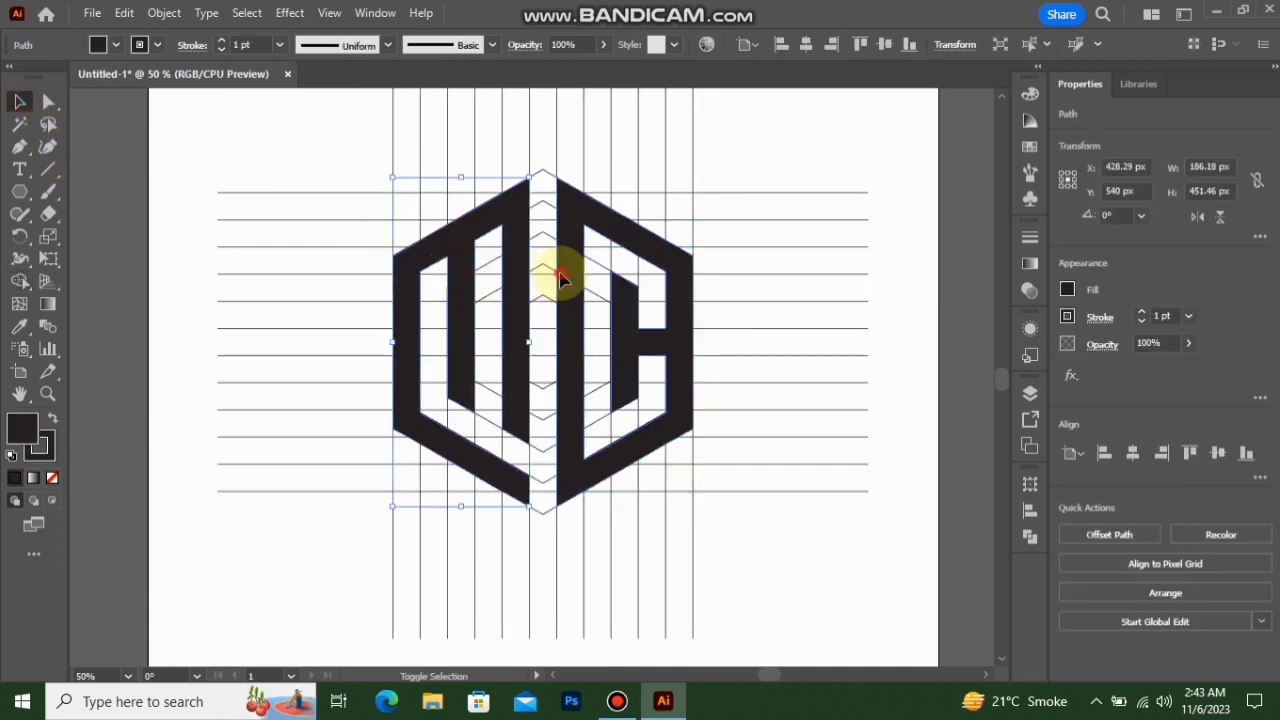
key("Delete")
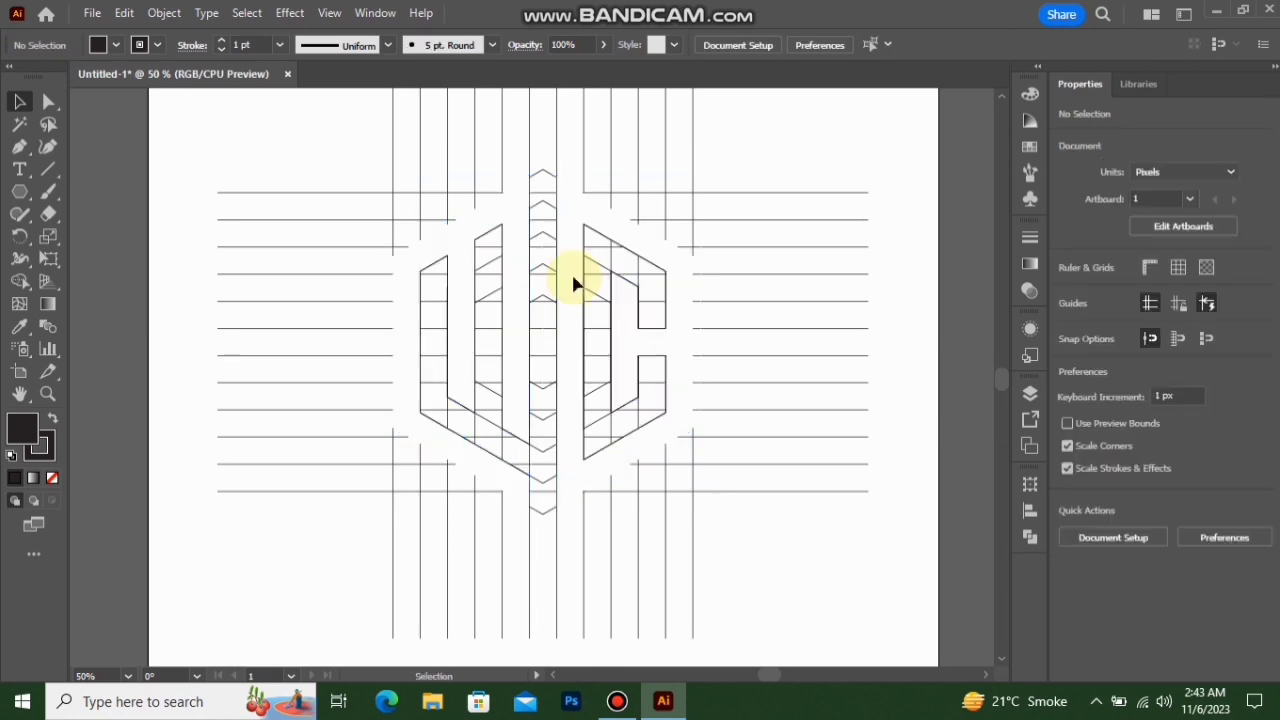
key("ctrl+a")
key("Delete")
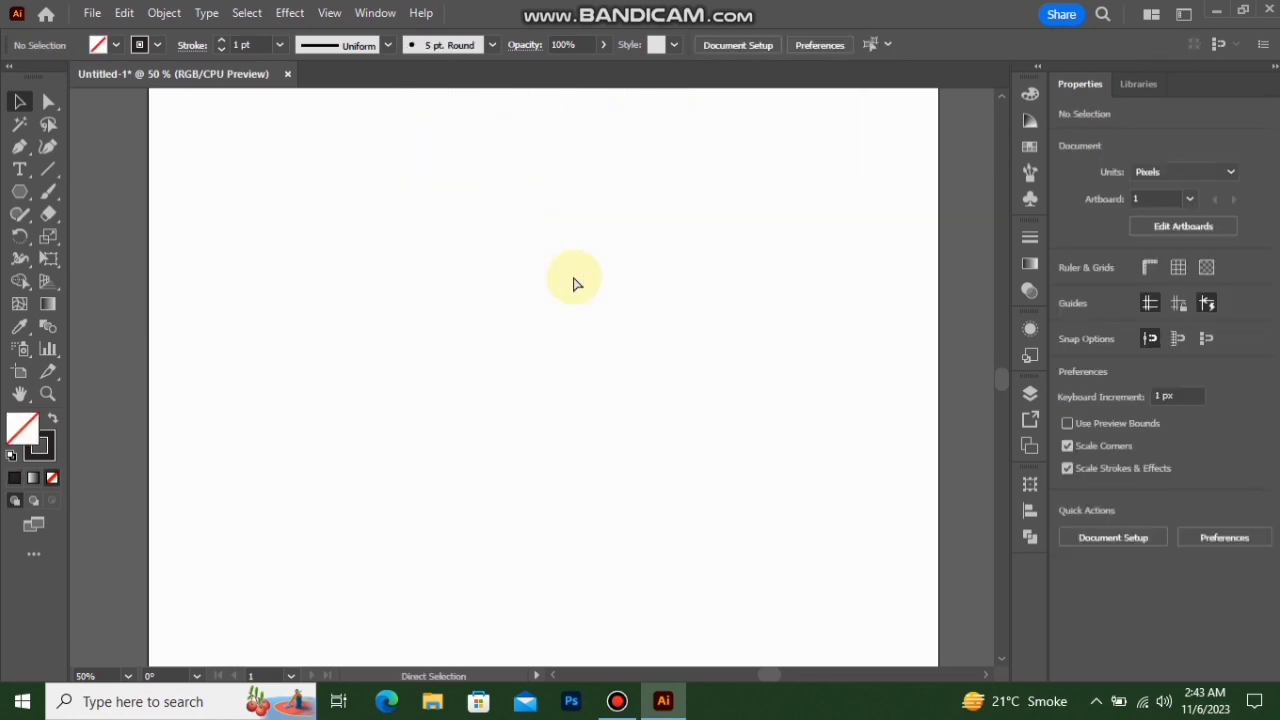
Step: Paste the two logo halves back onto the empty artboard and group them
key("ctrl+v")
right_click(566, 325)
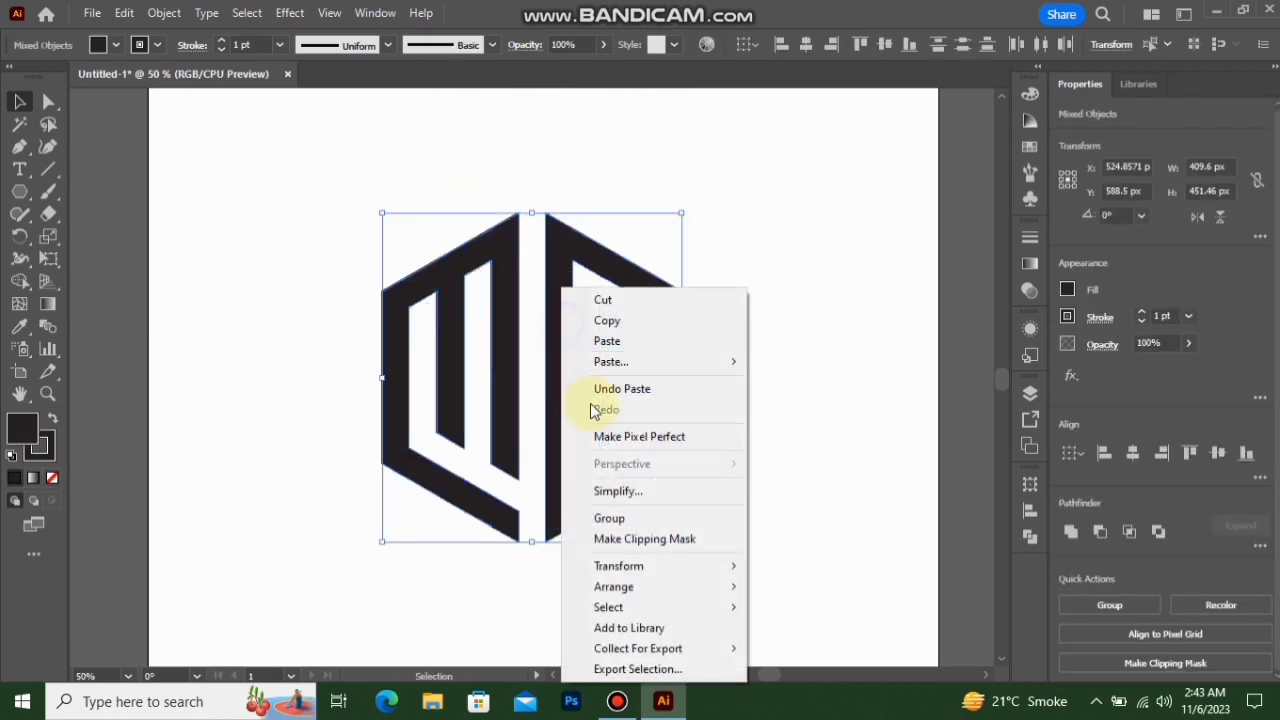
left_click(647, 519)
Step: Centre the logo group horizontally and vertically on the artboard and scale it up from its centre to about 536 × 590 px
scroll(603, 445, "down", 1)
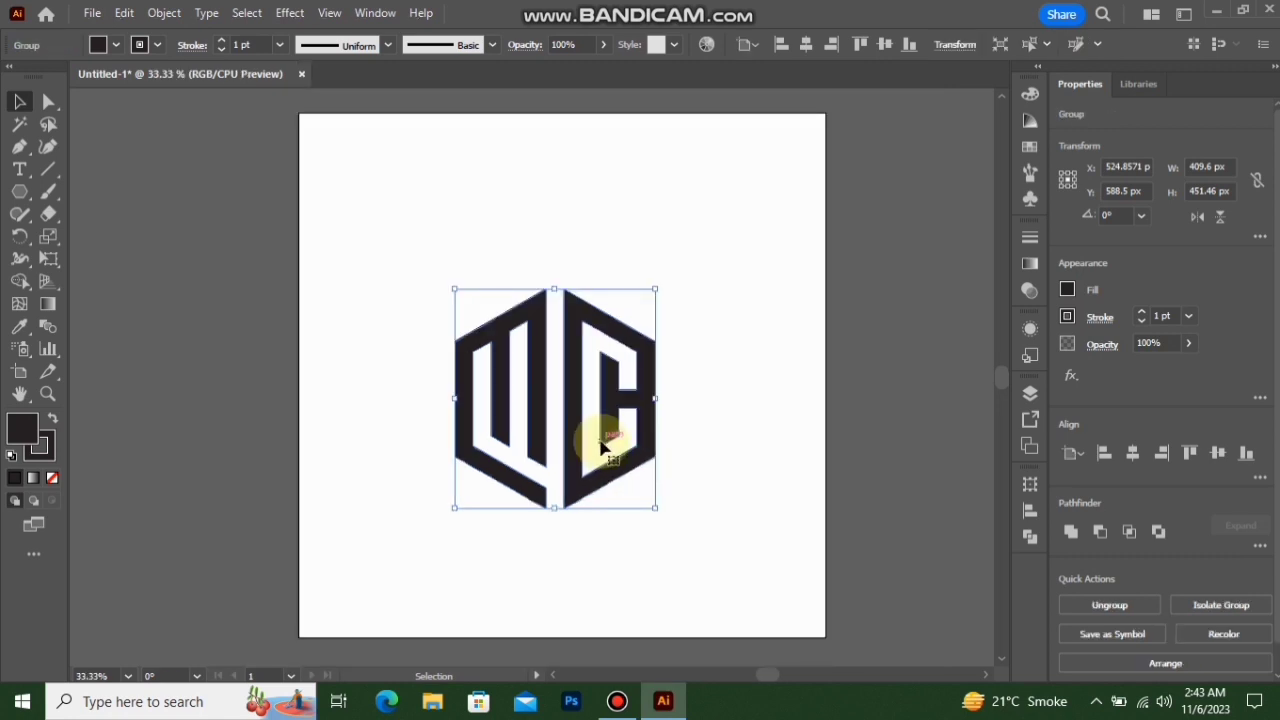
scroll(603, 445, "up", 1)
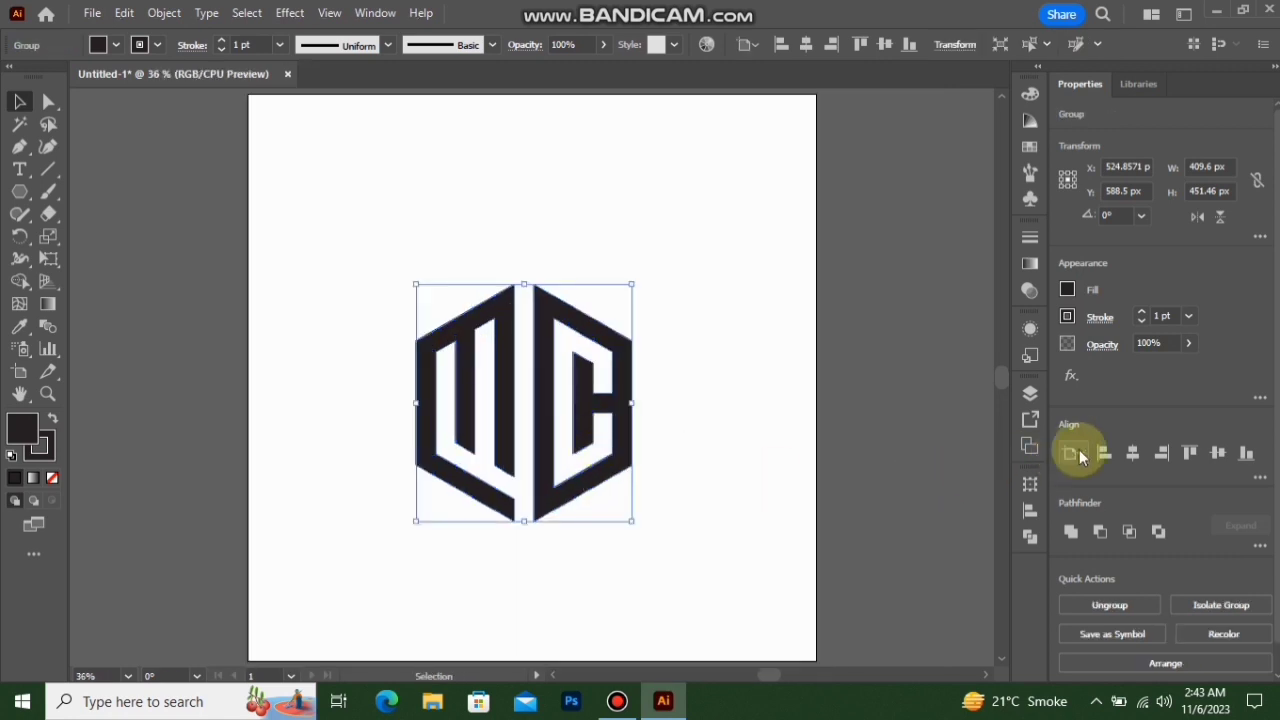
left_click(1132, 453)
left_click(1218, 452)
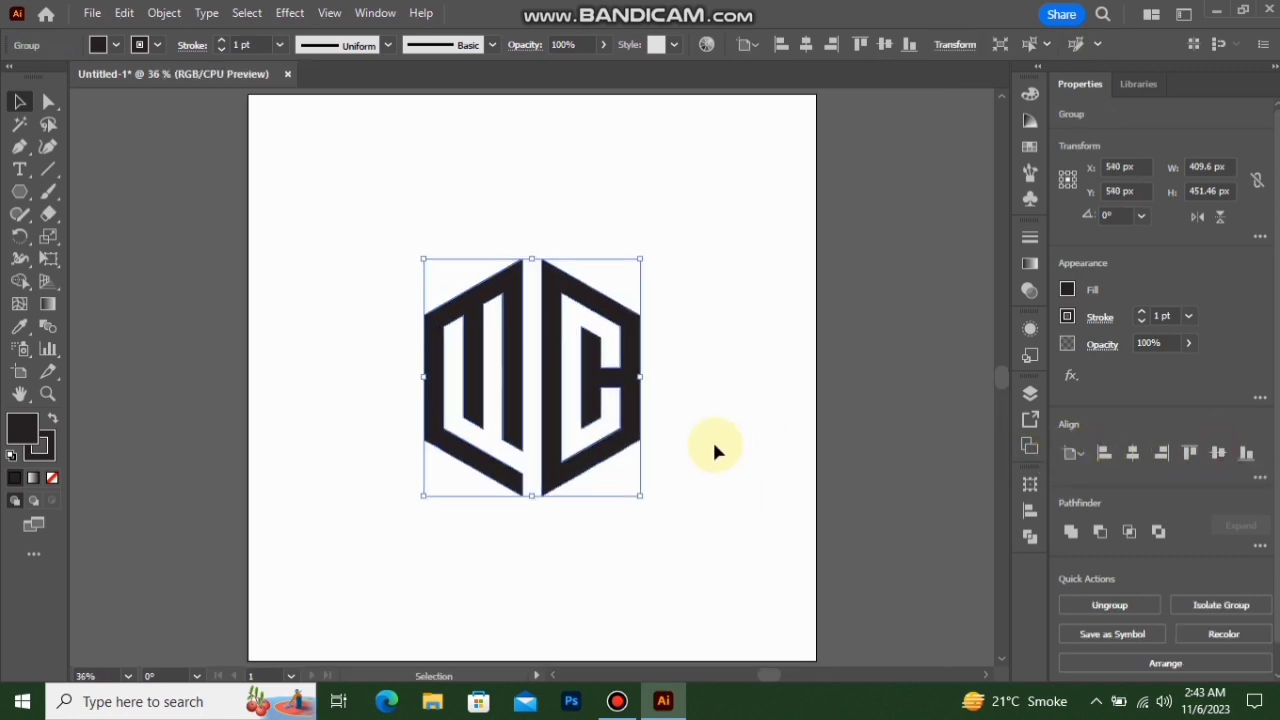
left_click_drag(640, 496, 671, 531)
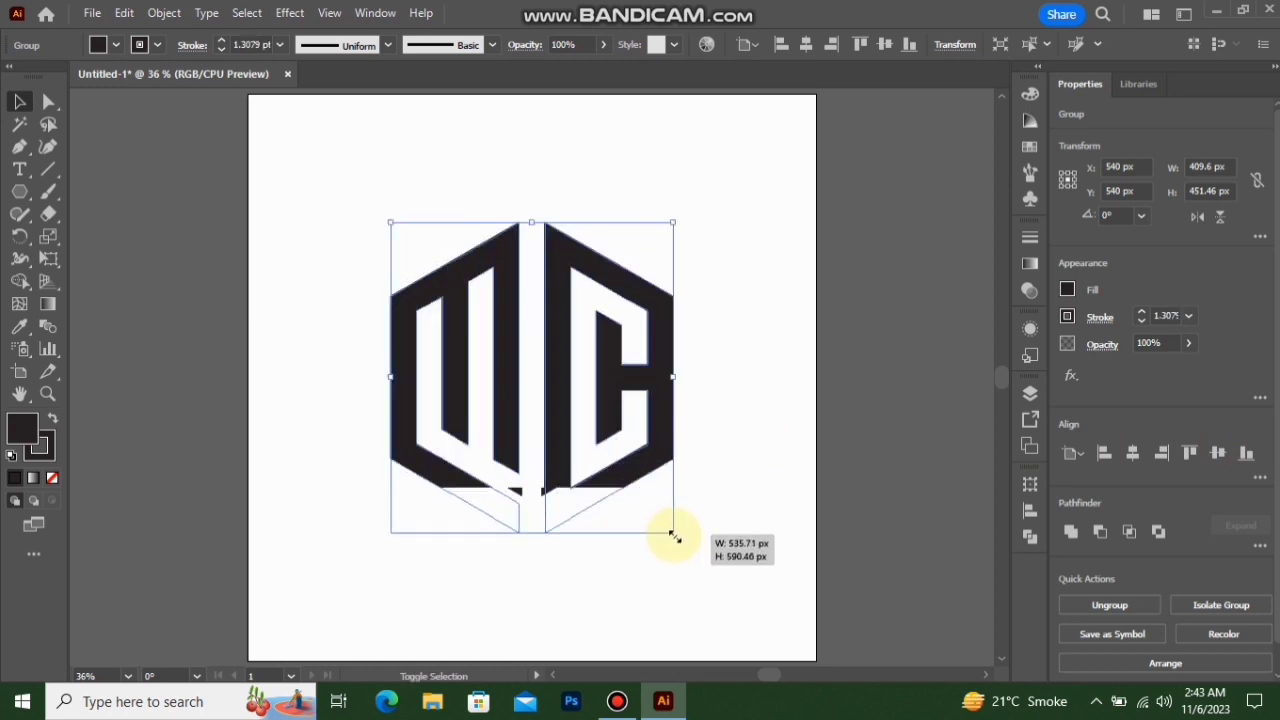
left_click(724, 356)
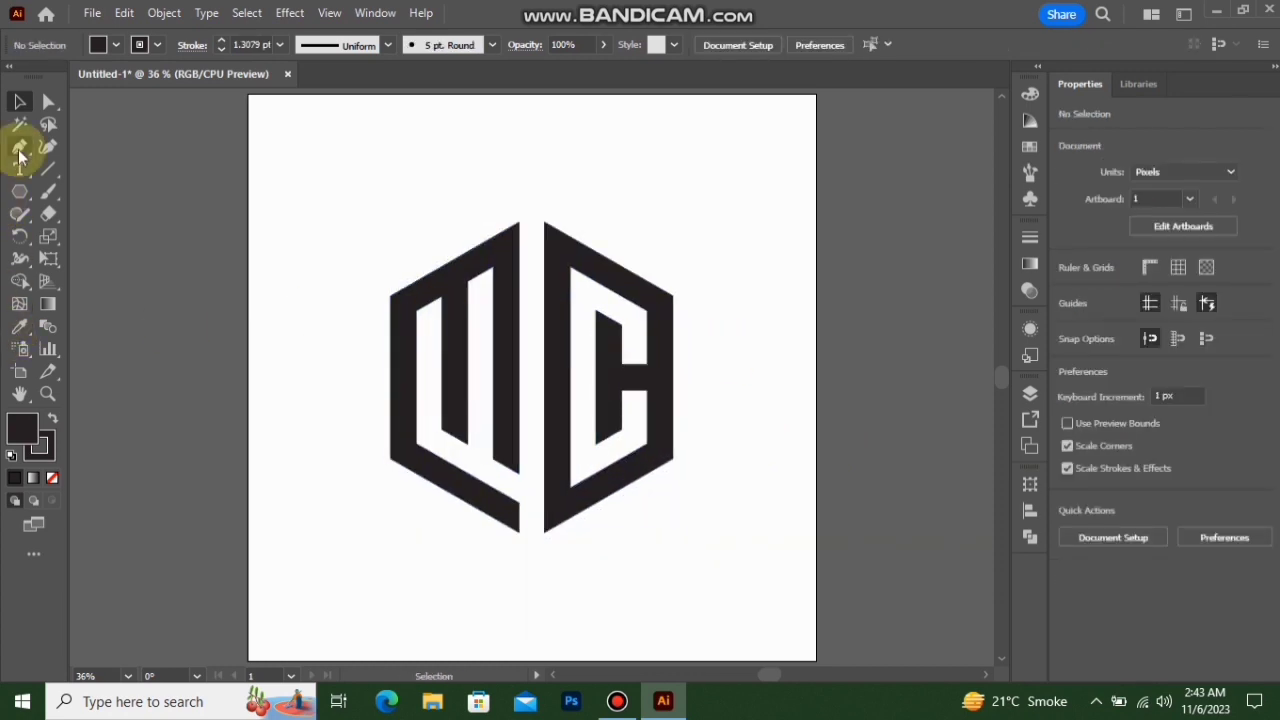
Step: Draw a 1080 × 1080 px rectangle covering the whole artboard
left_click_drag(24, 193, 70, 195)
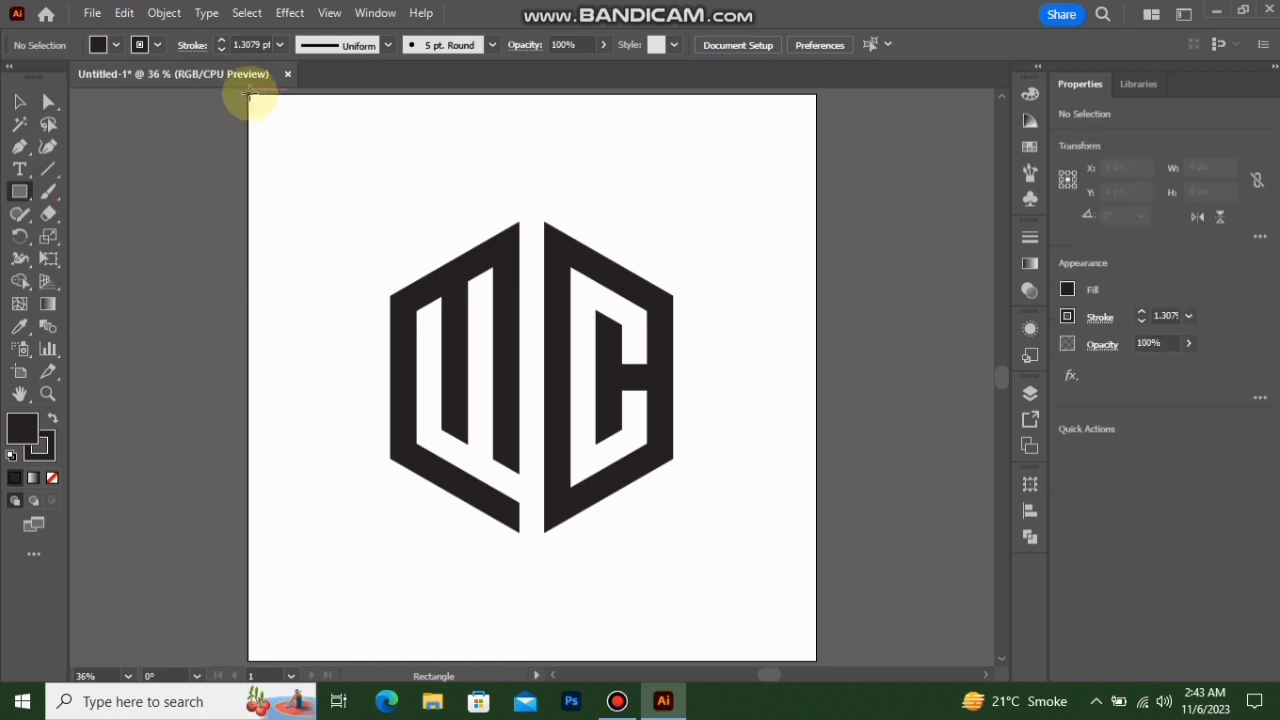
left_click_drag(248, 93, 815, 665)
left_click(19, 101)
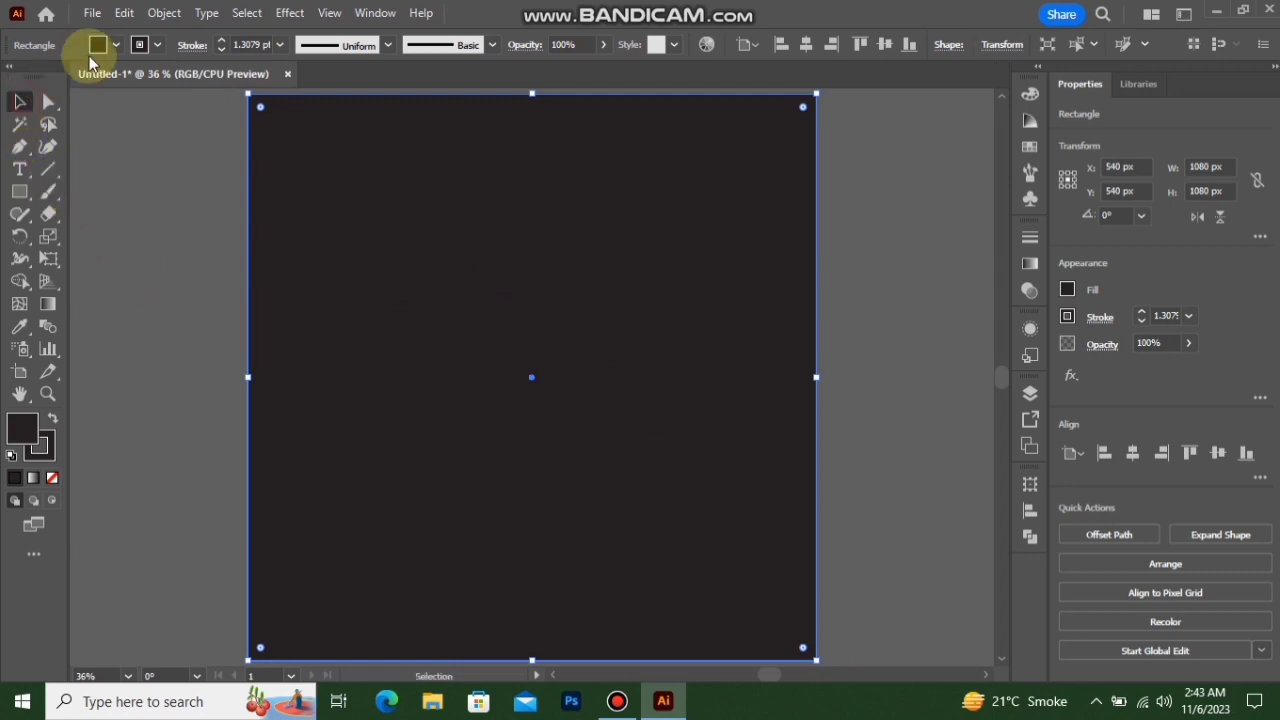
Step: Fill the background rectangle with the dark gray C=0 M=0 Y=0 K=80 swatch and remove its stroke
left_click(113, 46)
left_click(53, 134)
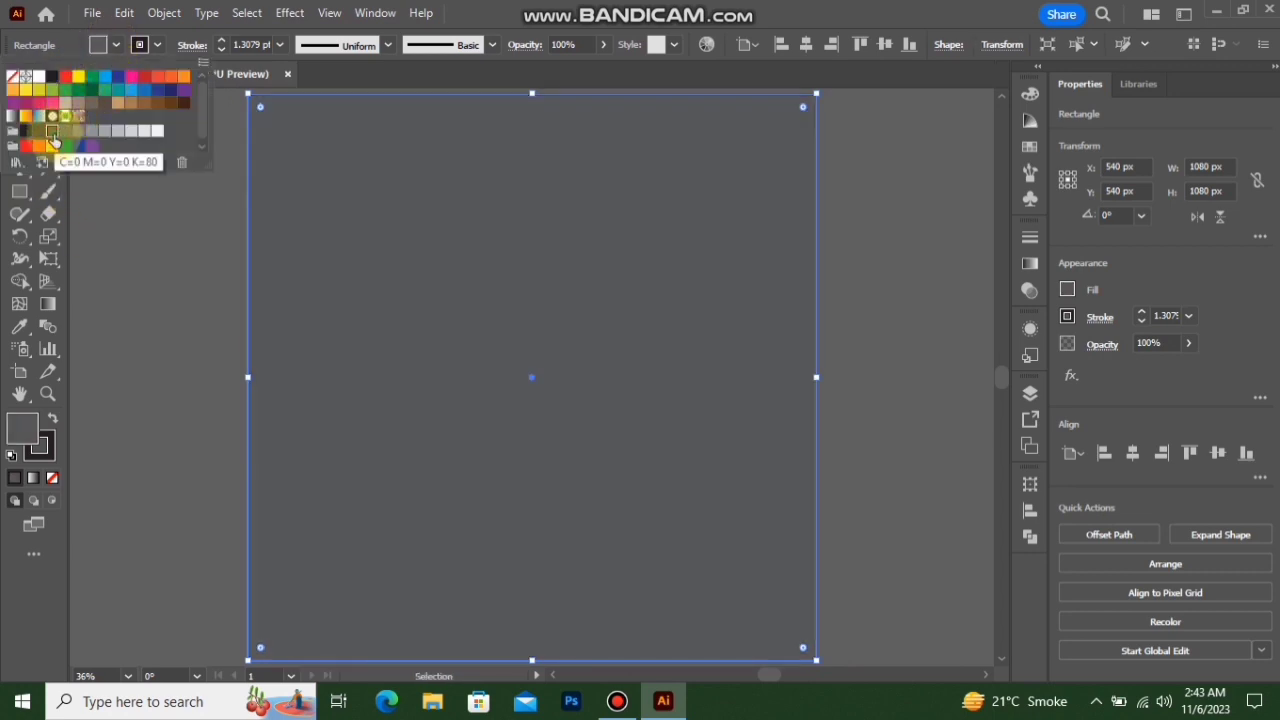
left_click(140, 266)
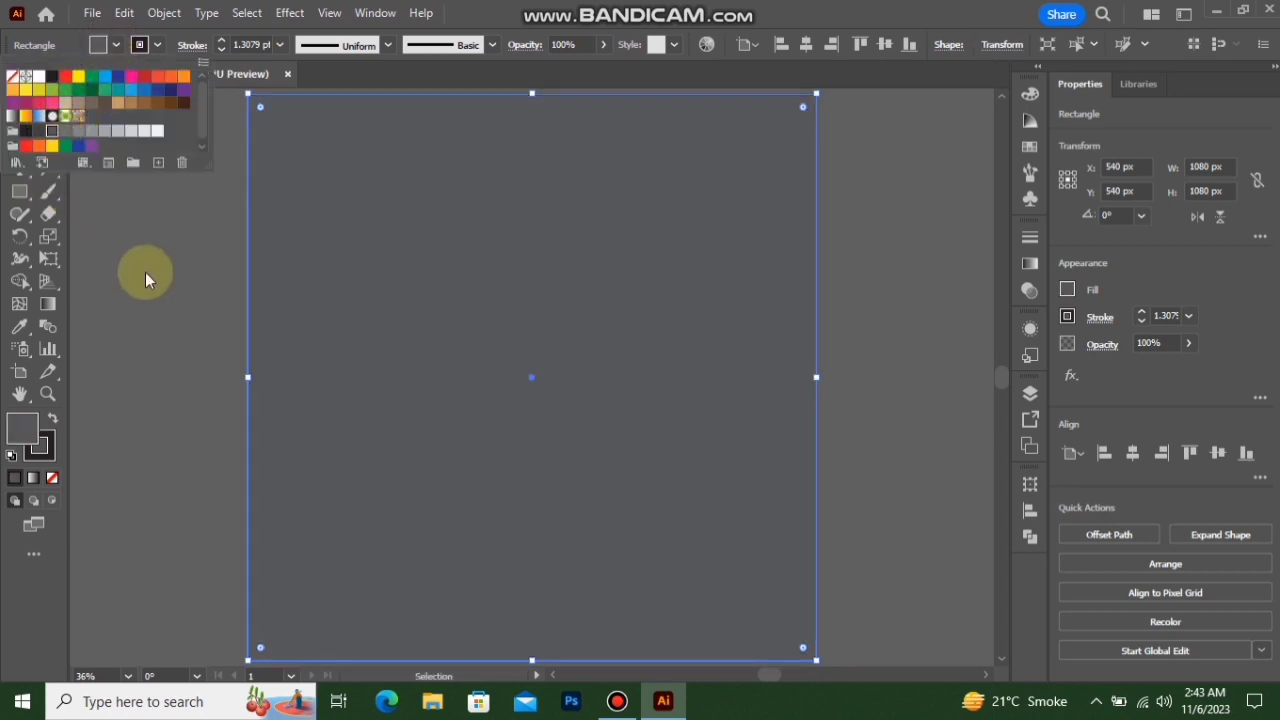
left_click(51, 456)
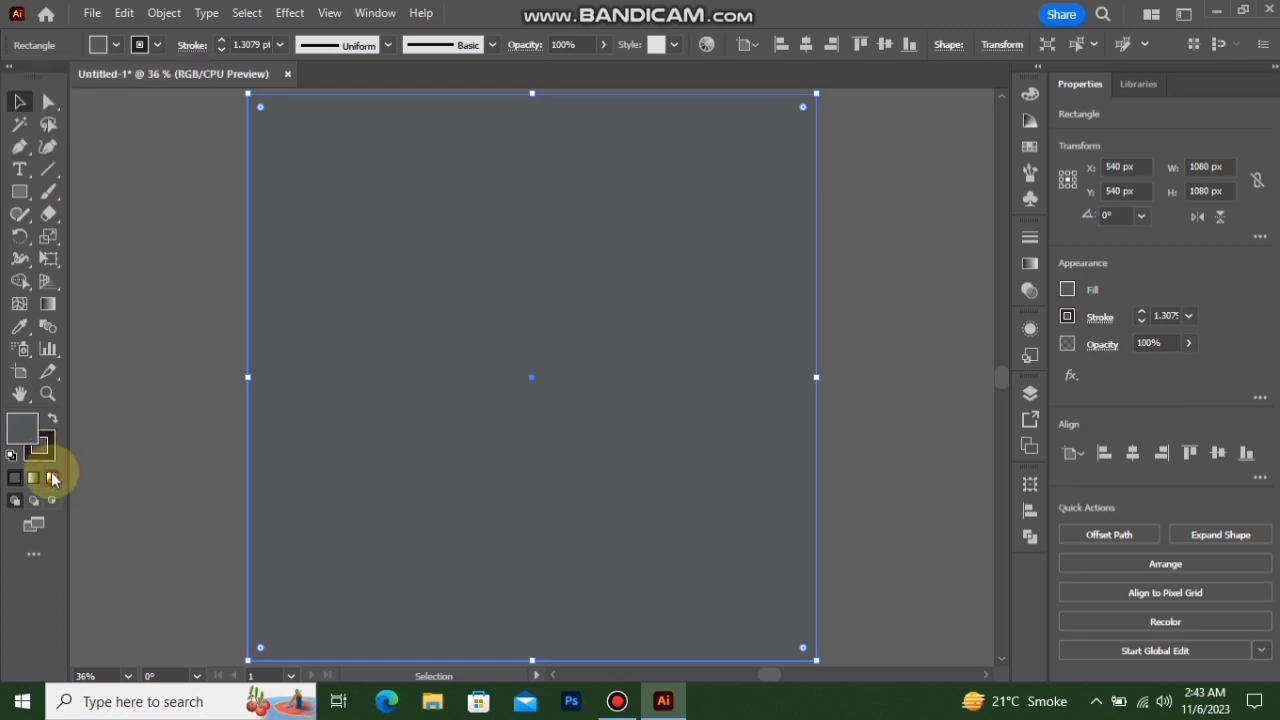
left_click(47, 452)
left_click(52, 478)
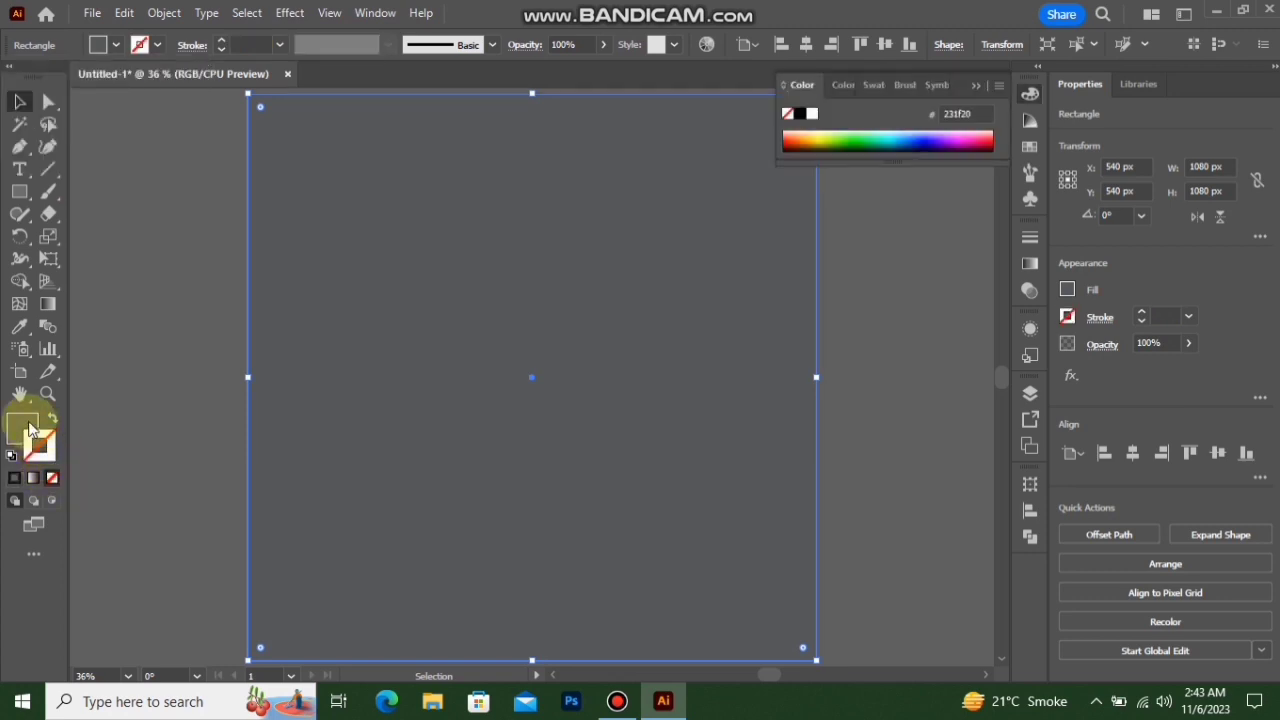
left_click(977, 88)
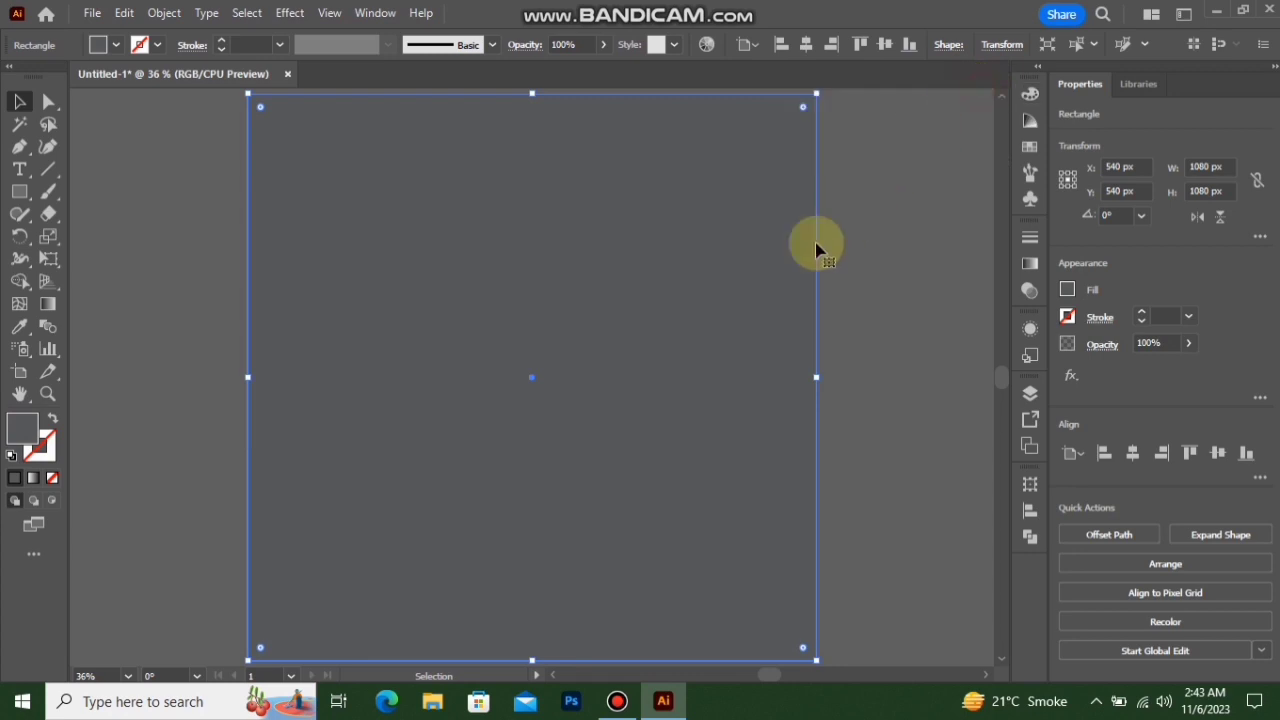
Step: Send the gray background rectangle to the back, behind the logo
right_click(732, 331)
mouse_move(856, 586)
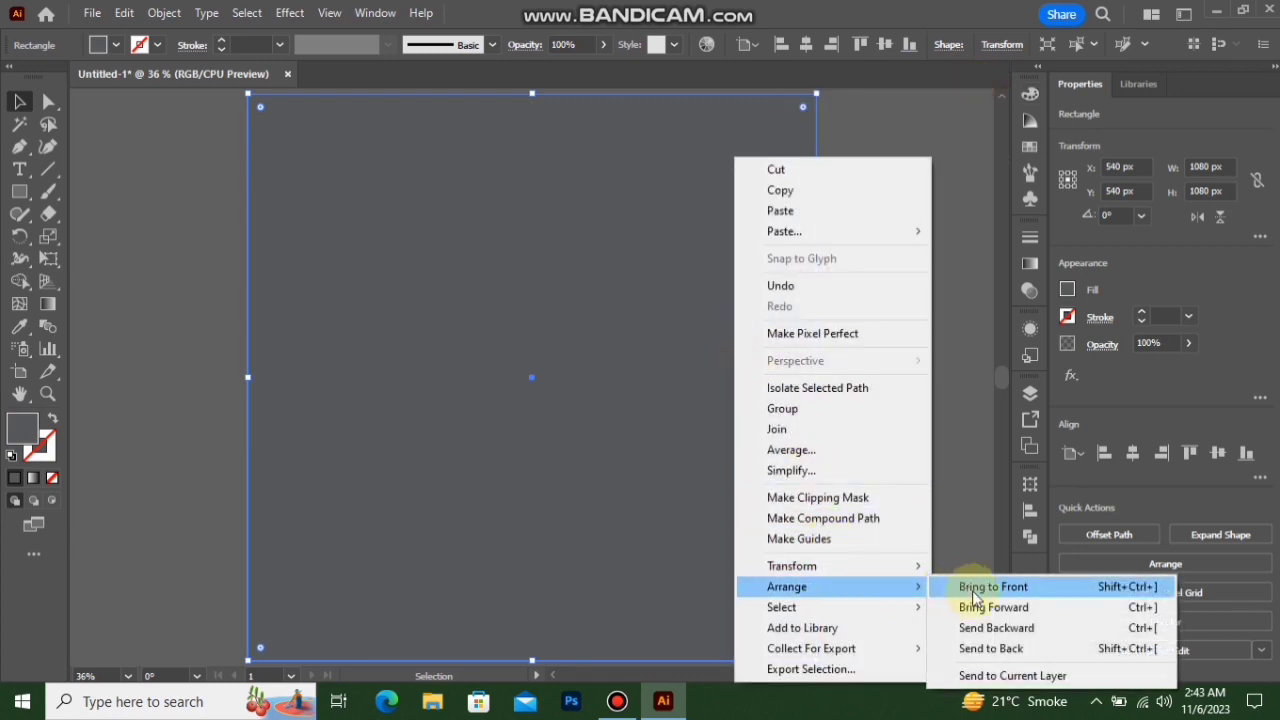
left_click(998, 646)
left_click(905, 350)
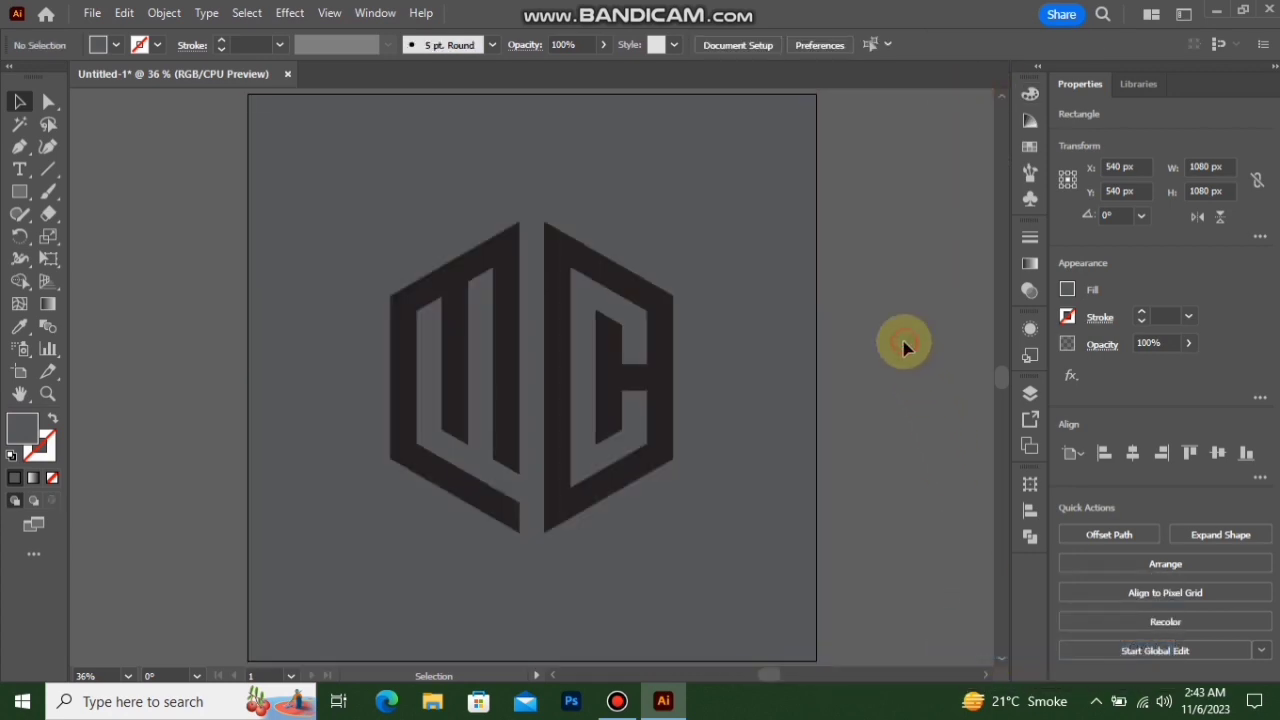
Step: Remove the logo group's stroke and change its fill to white
left_click(643, 397)
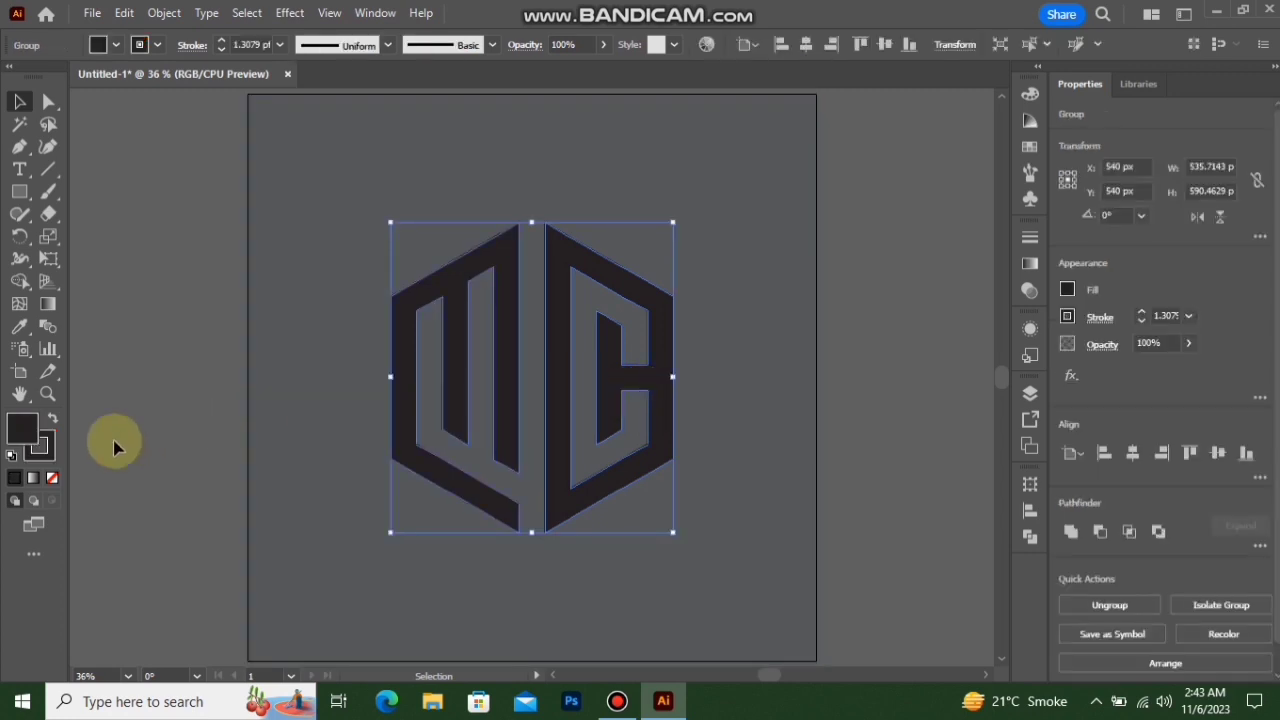
left_click(45, 450)
left_click(52, 477)
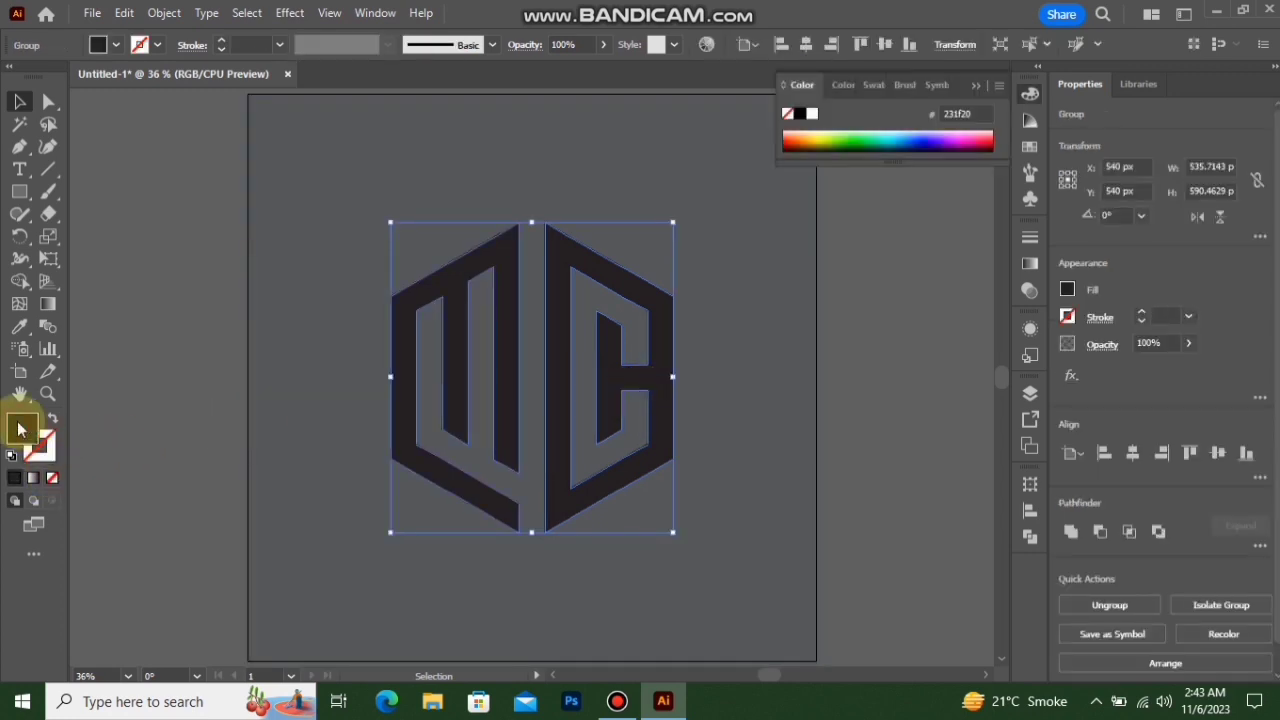
left_click(977, 84)
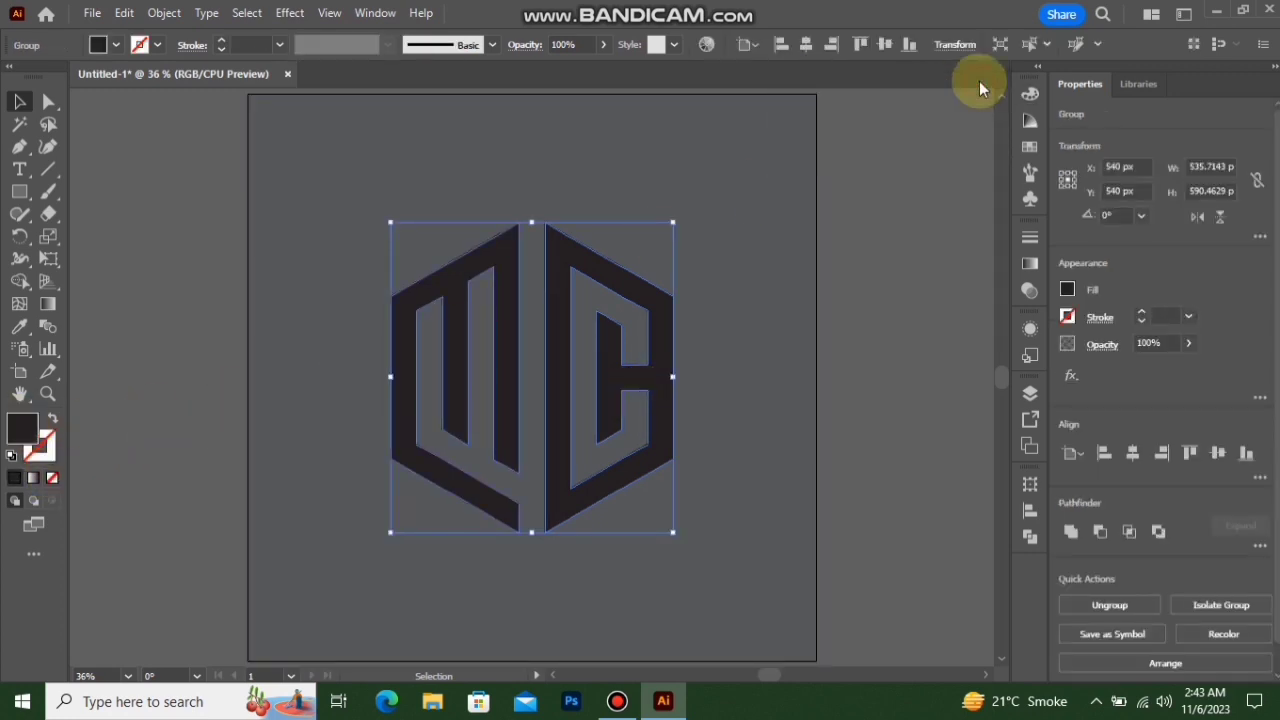
left_click(118, 44)
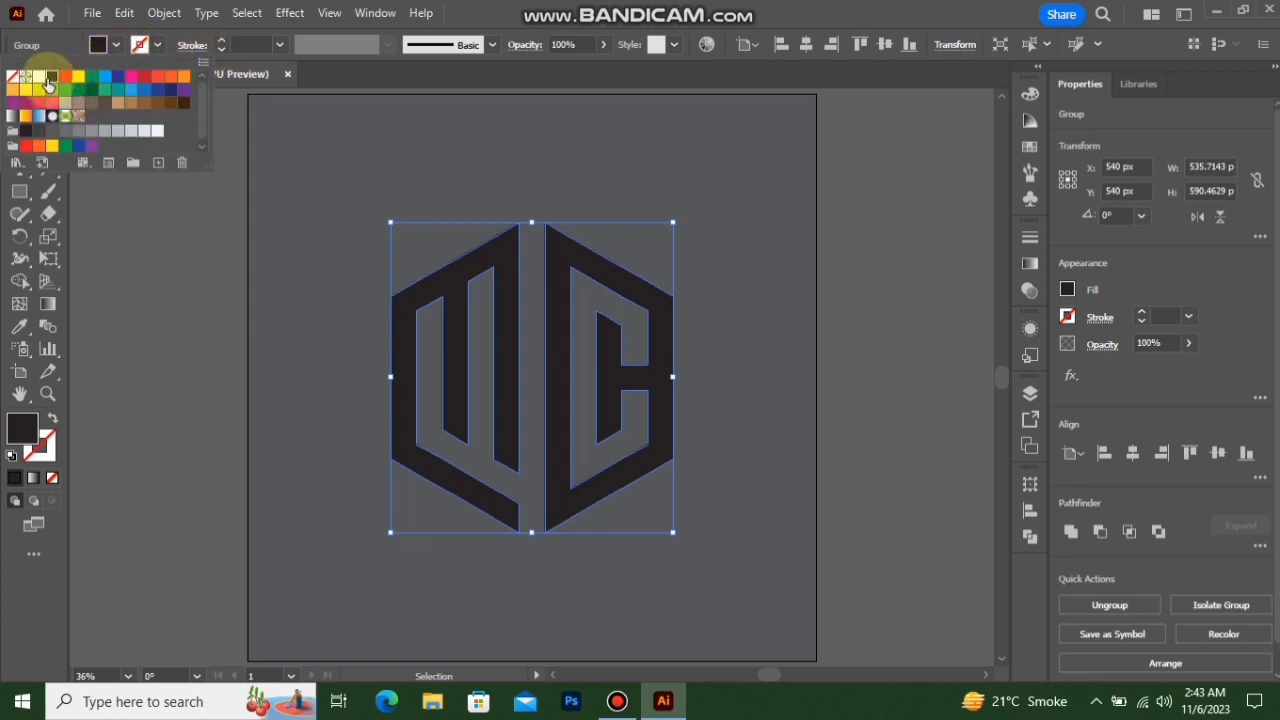
left_click(38, 80)
left_click(157, 234)
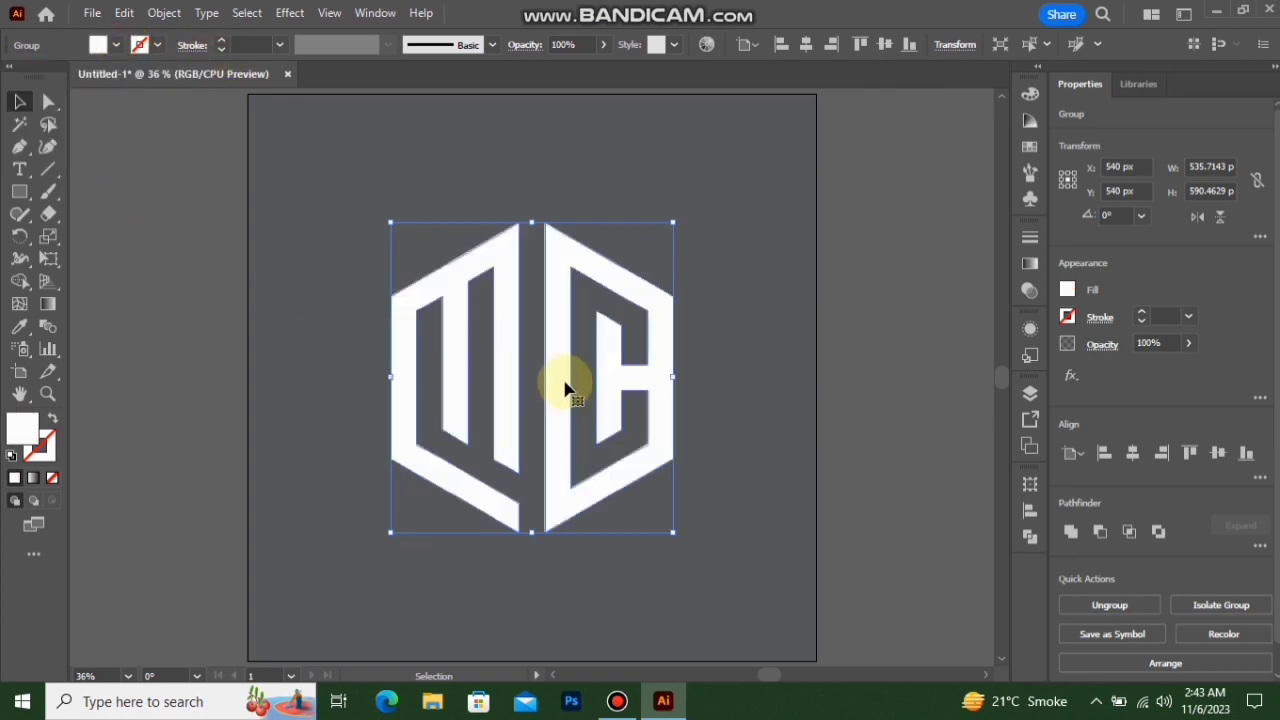
Step: Move the white logo straight up to leave room beneath it on the artboard
left_click_drag(560, 370, 563, 280)
left_click(857, 303)
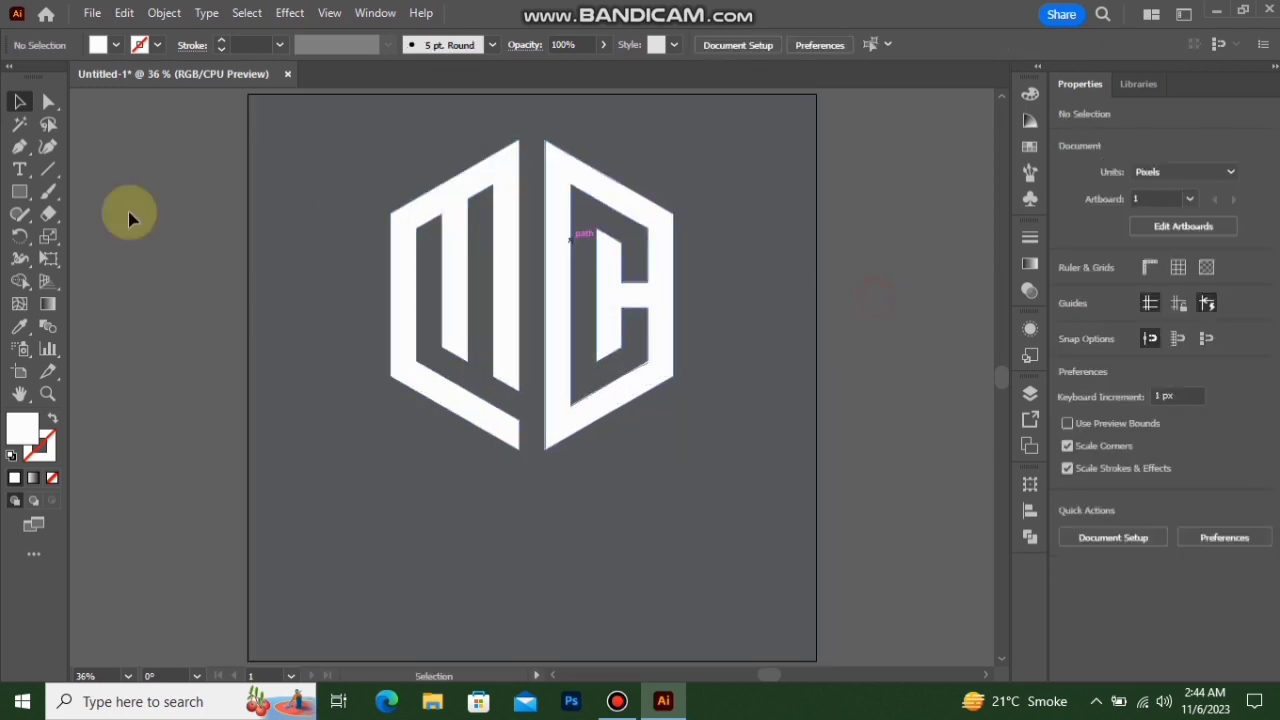
Step: Add the text "M + C LOGO" in 60 pt Myriad Pro Regular below the logo
left_click(19, 177)
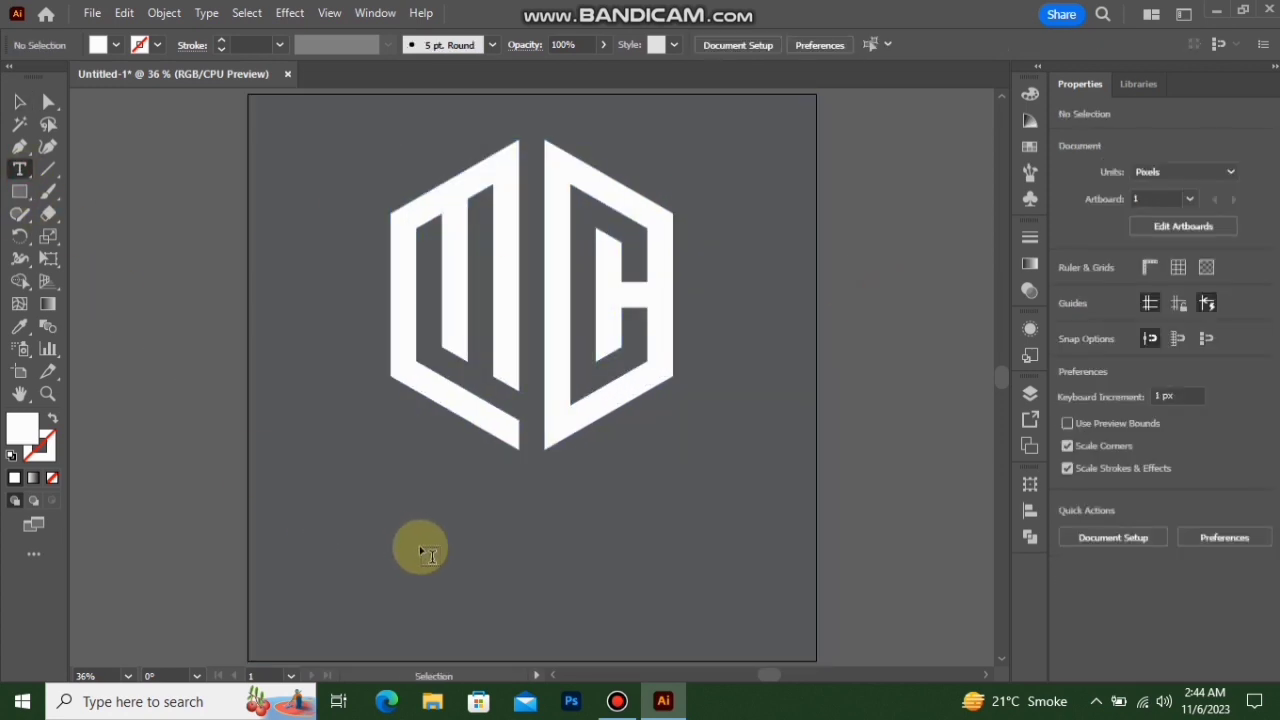
left_click(424, 553)
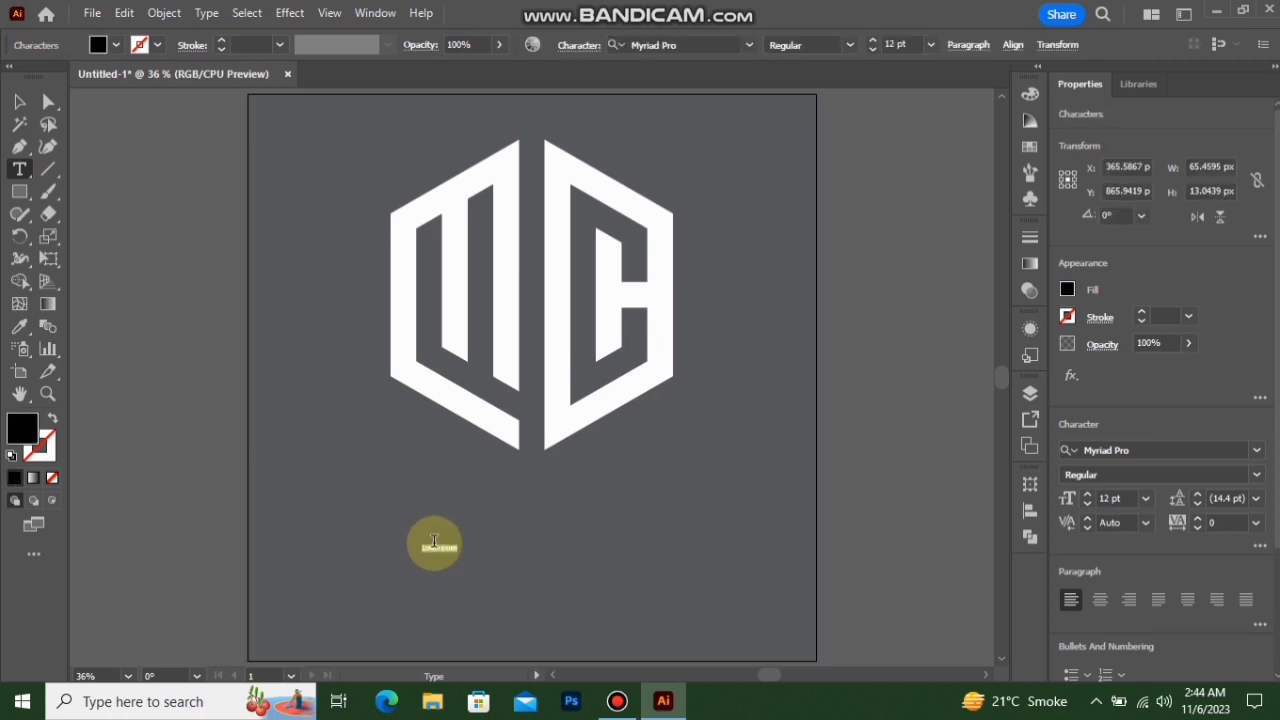
left_click(932, 46)
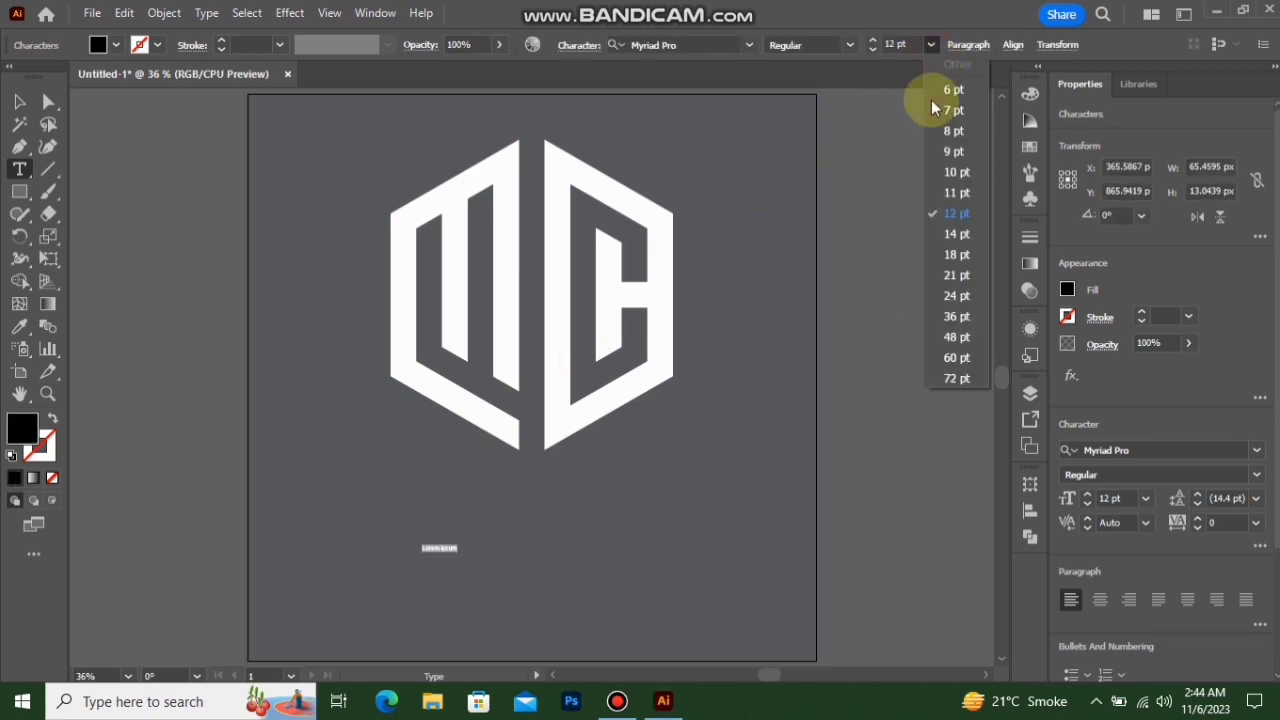
left_click(974, 360)
key("BackSpace")
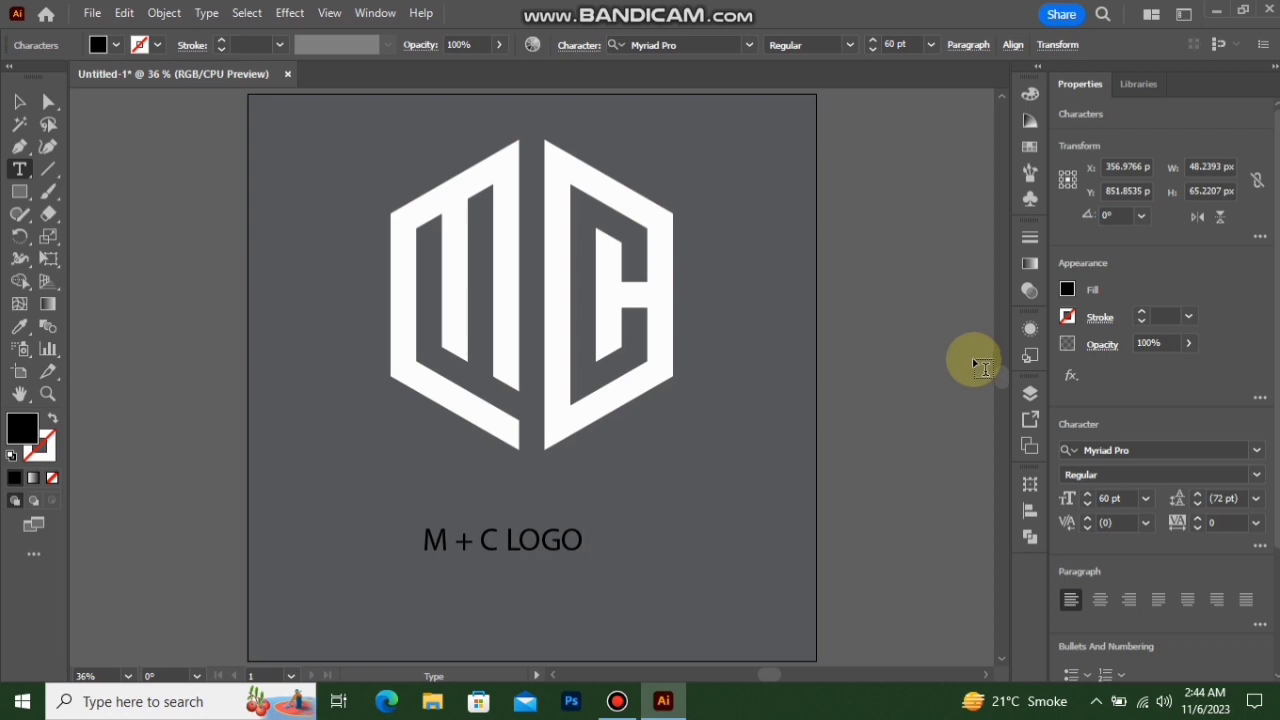
left_click(17, 103)
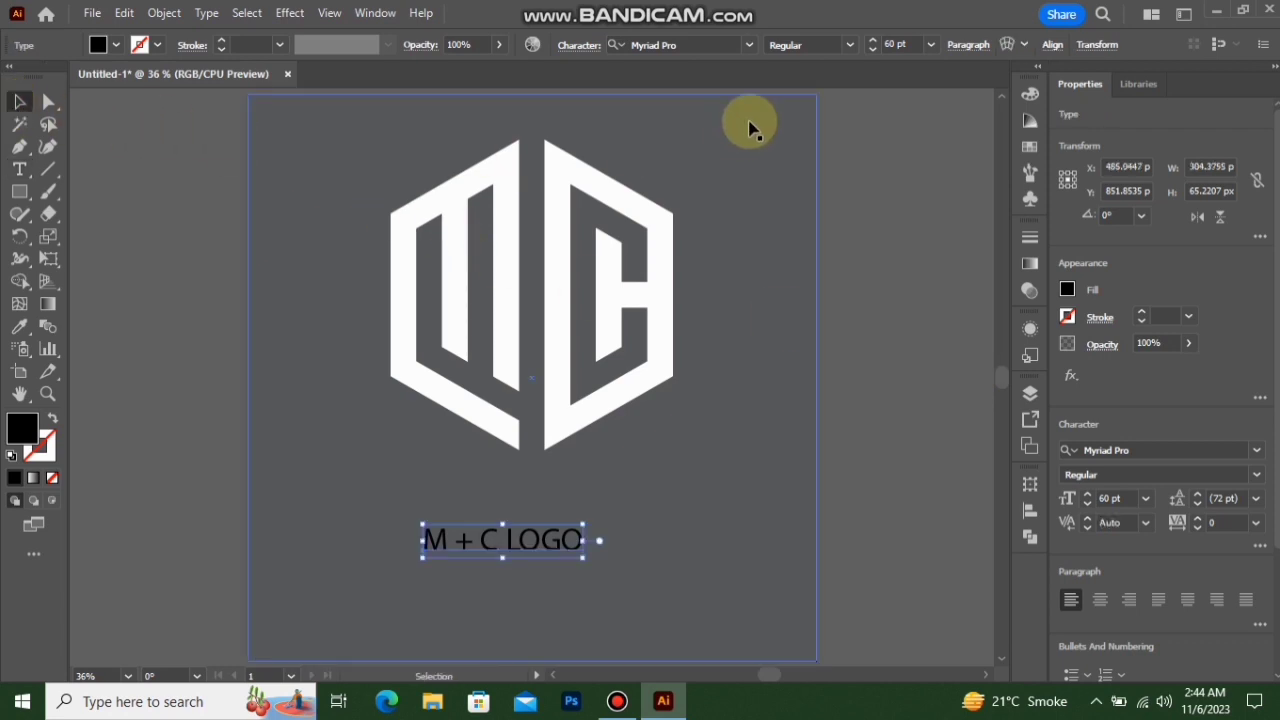
Step: Set the caption's font to Archivo Black Regular and scale it up to about 79 pt, nearly the logo's width
left_click(750, 45)
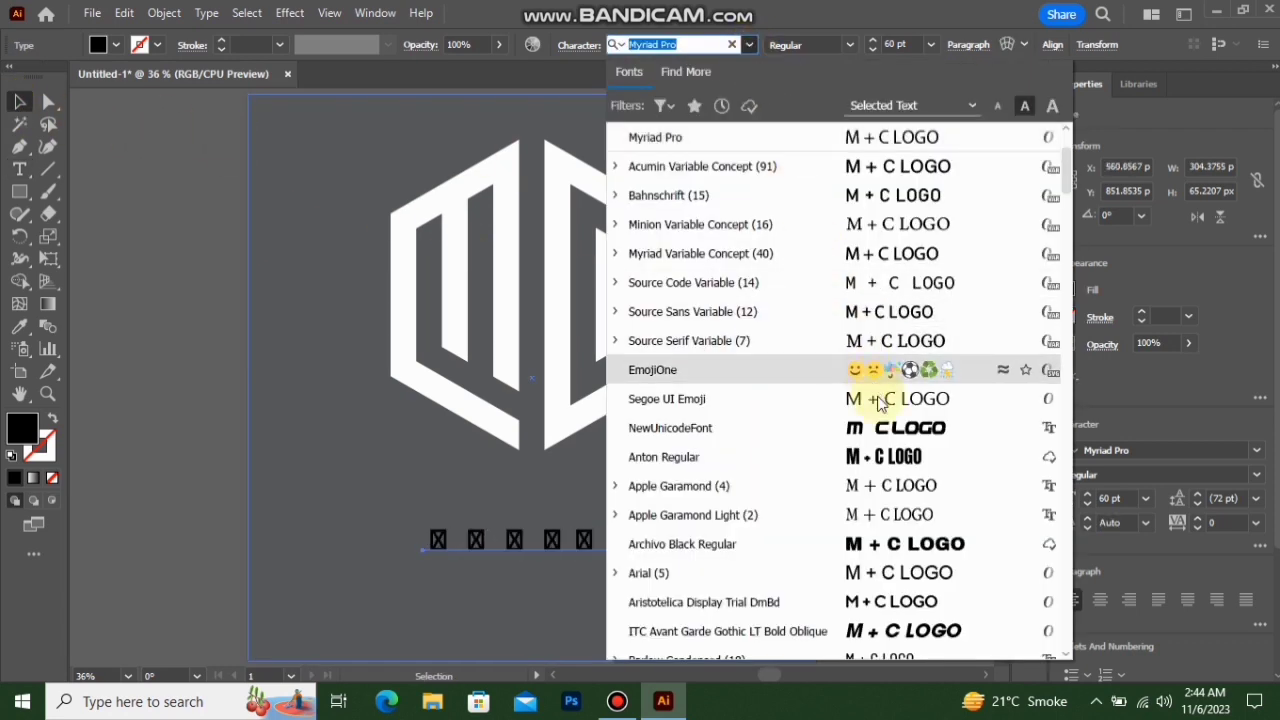
scroll(875, 395, "down", 2)
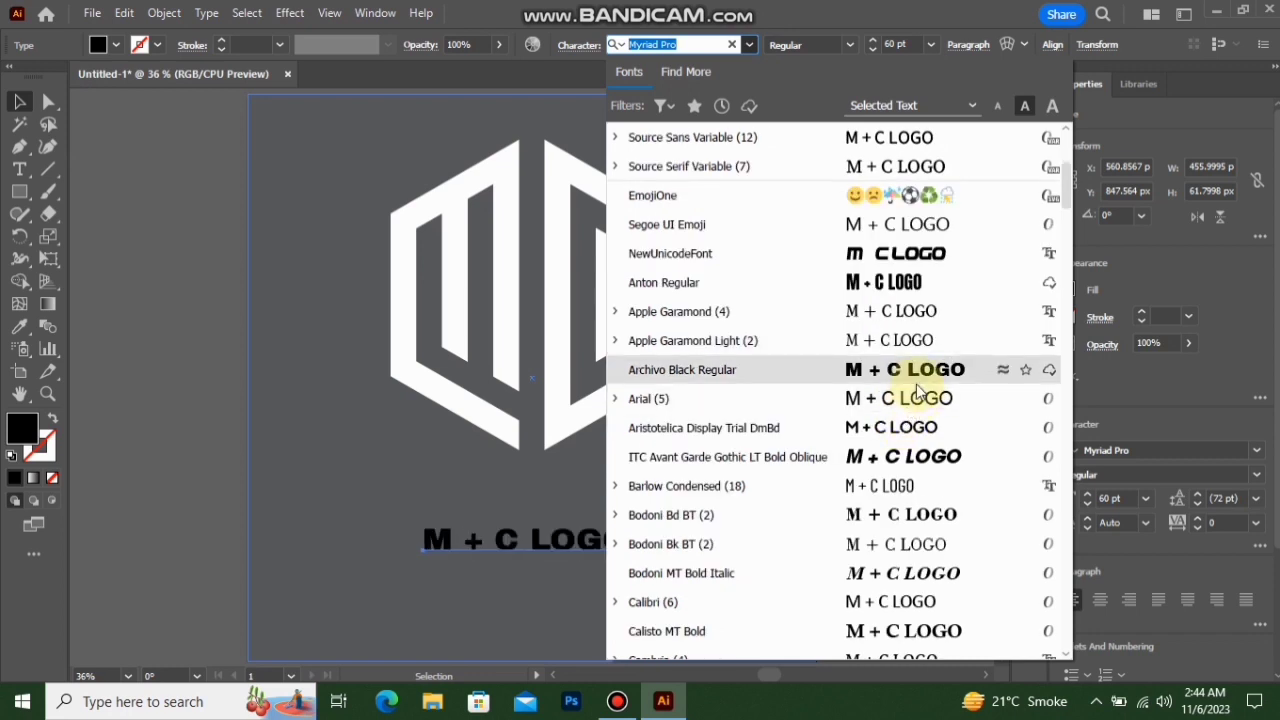
left_click(921, 370)
left_click_drag(628, 560, 663, 594)
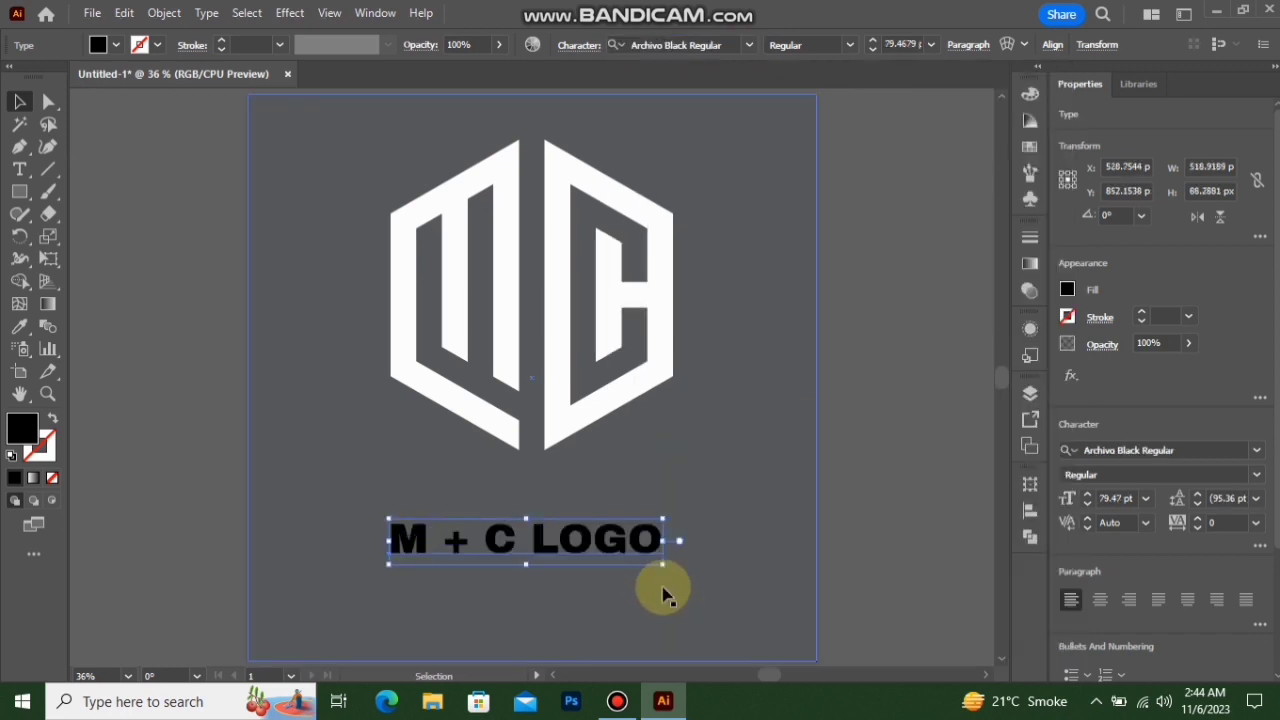
Step: Align the caption and the logo to each other on their horizontal centers
left_click(563, 396, "shift")
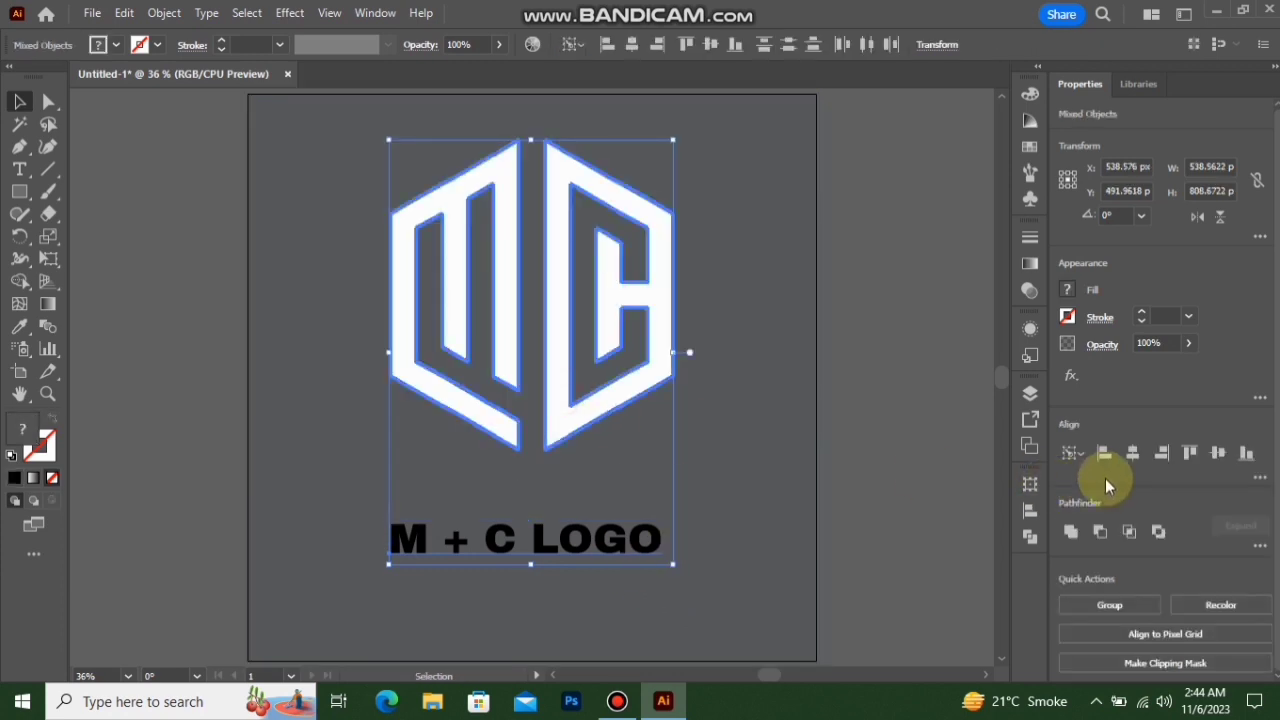
left_click(1133, 452)
left_click(920, 428)
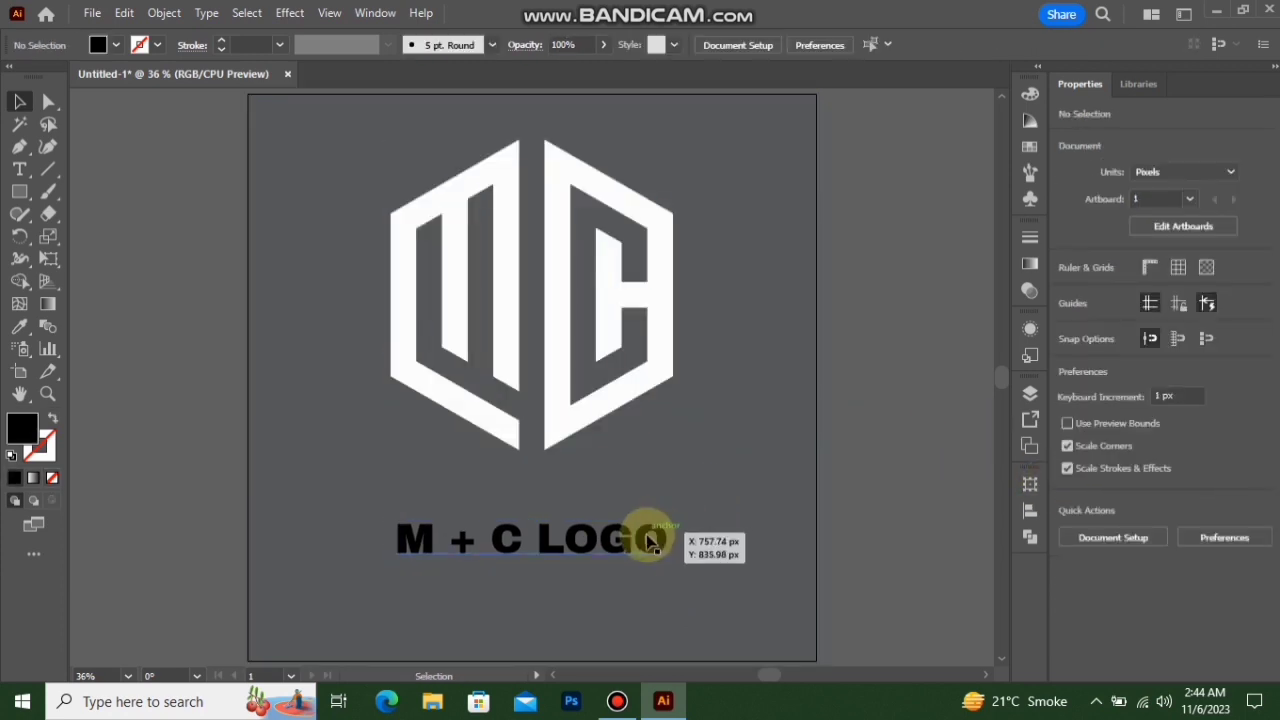
Step: Convert the caption text to outlines and give it the logo's white fill with the Eyedropper
left_click(648, 540)
right_click(648, 537)
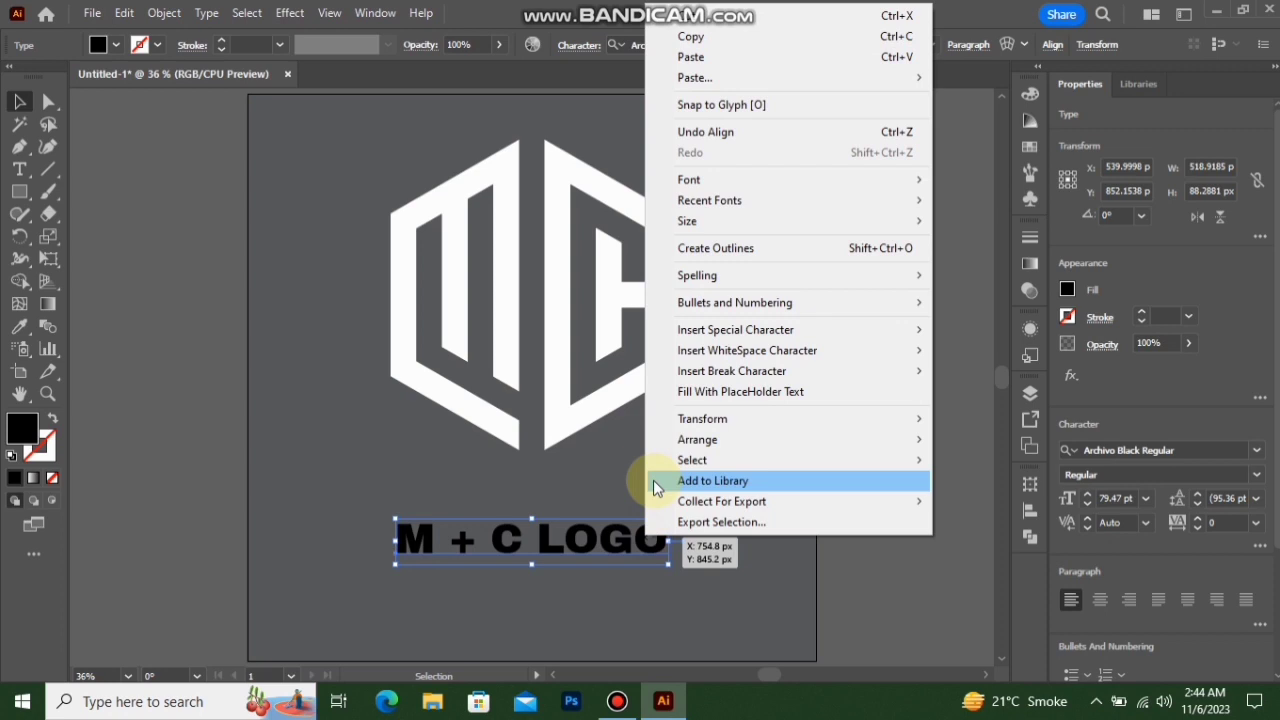
left_click(728, 249)
left_click(21, 328)
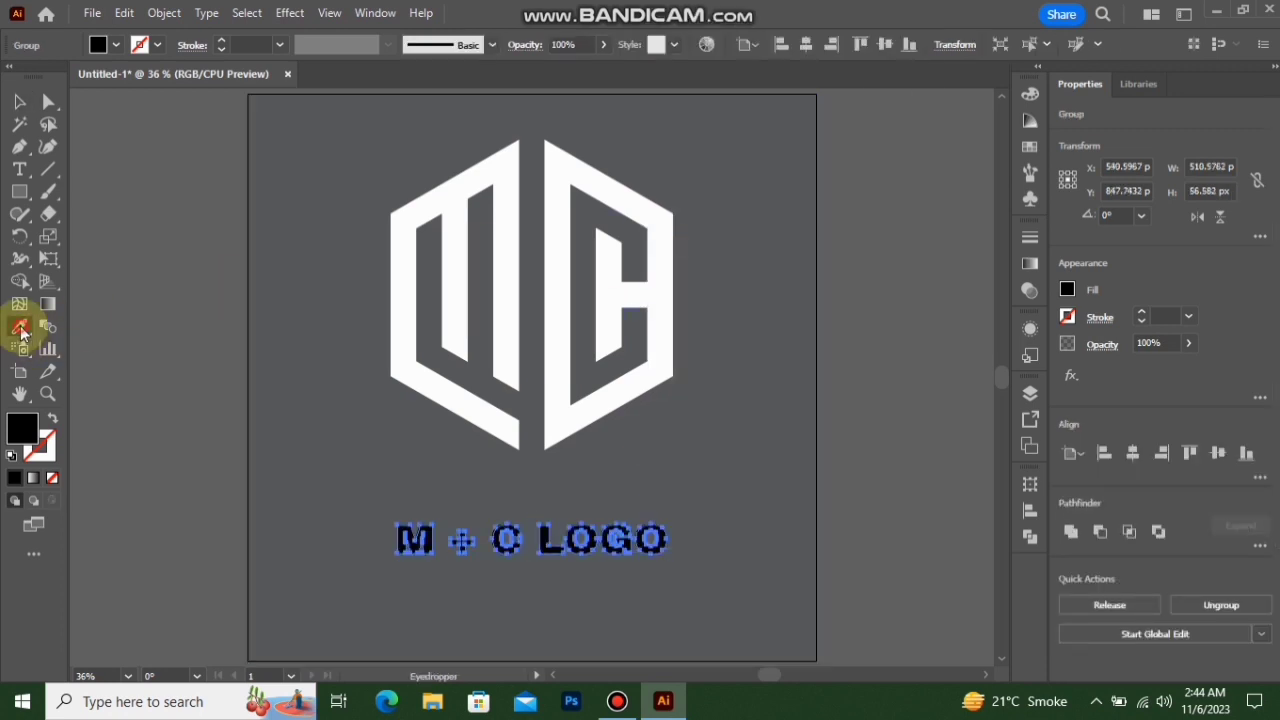
left_click(394, 266)
left_click(19, 102)
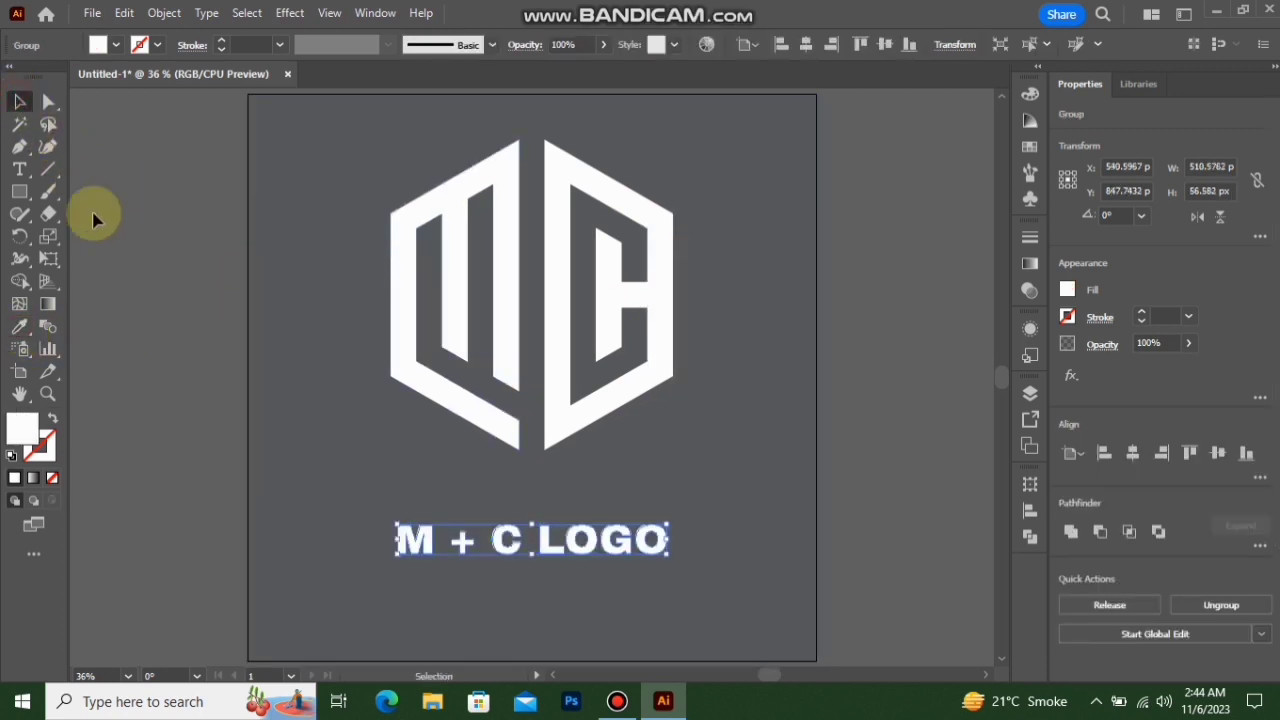
left_click(95, 220)
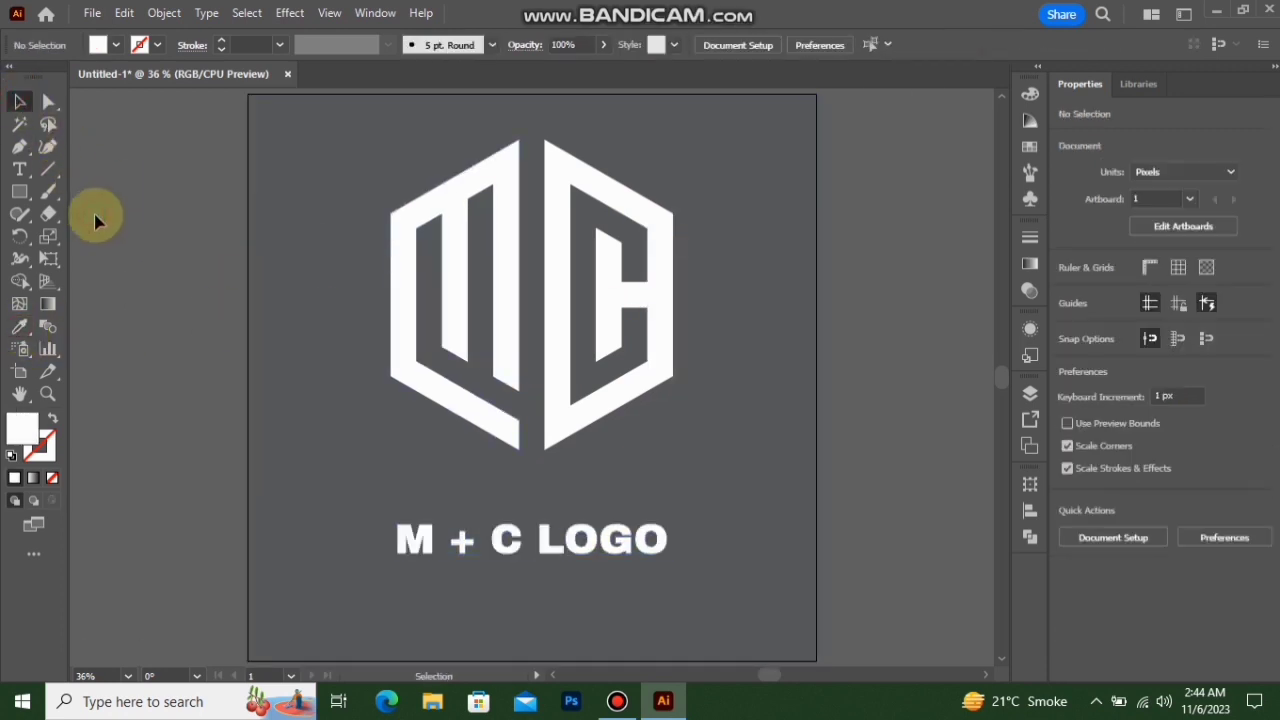
Step: Group the logo with its caption and center the group horizontally and vertically on the artboard
left_click(568, 420)
left_click(608, 543, "shift")
right_click(608, 549)
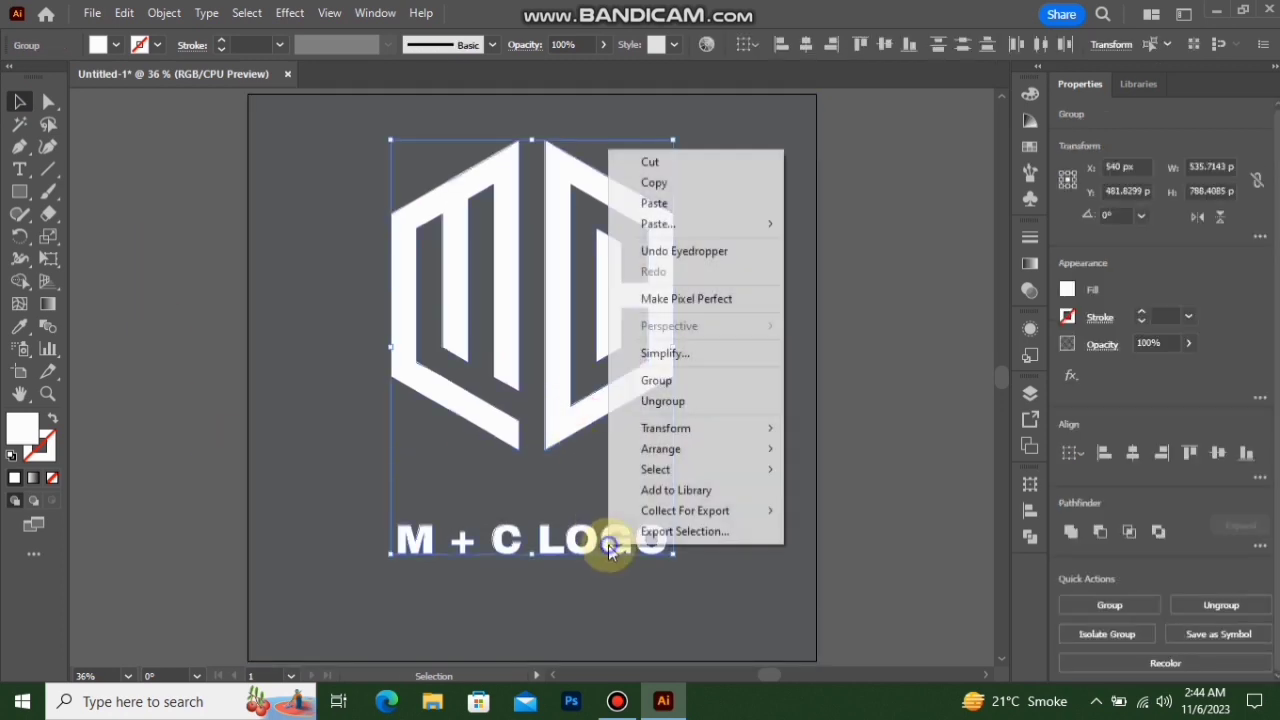
left_click(671, 376)
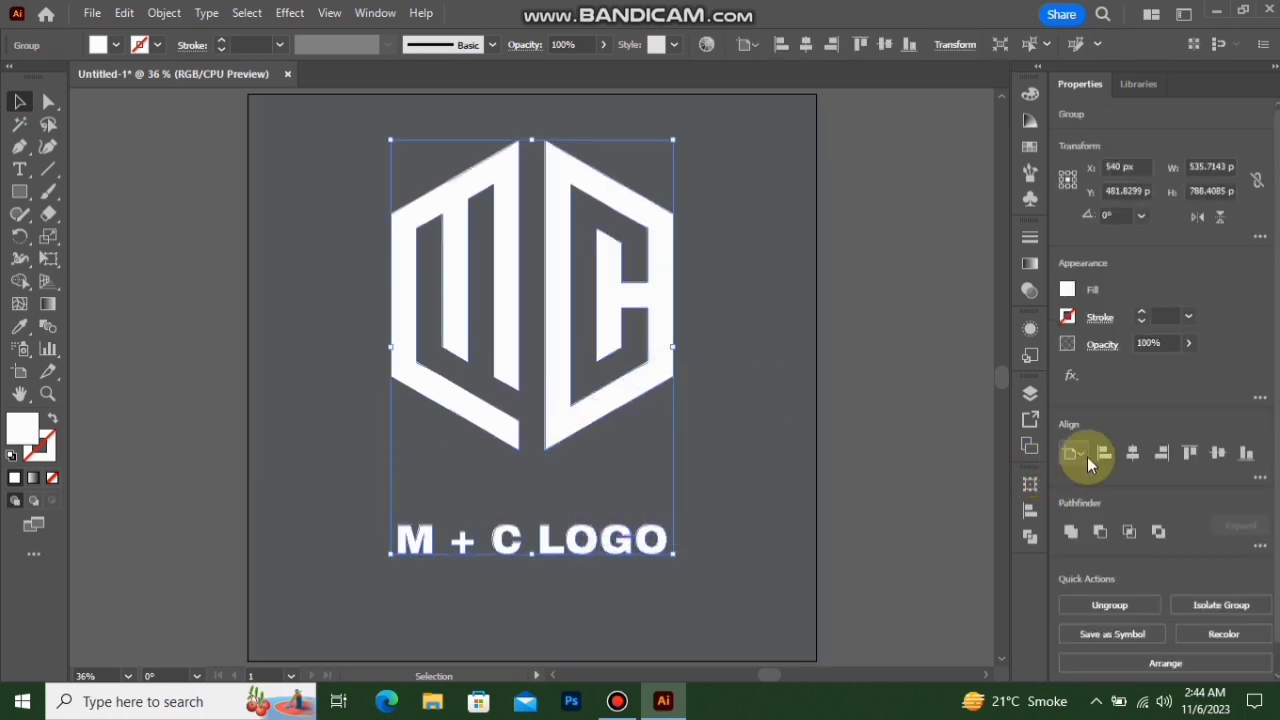
left_click(1137, 456)
left_click(1217, 453)
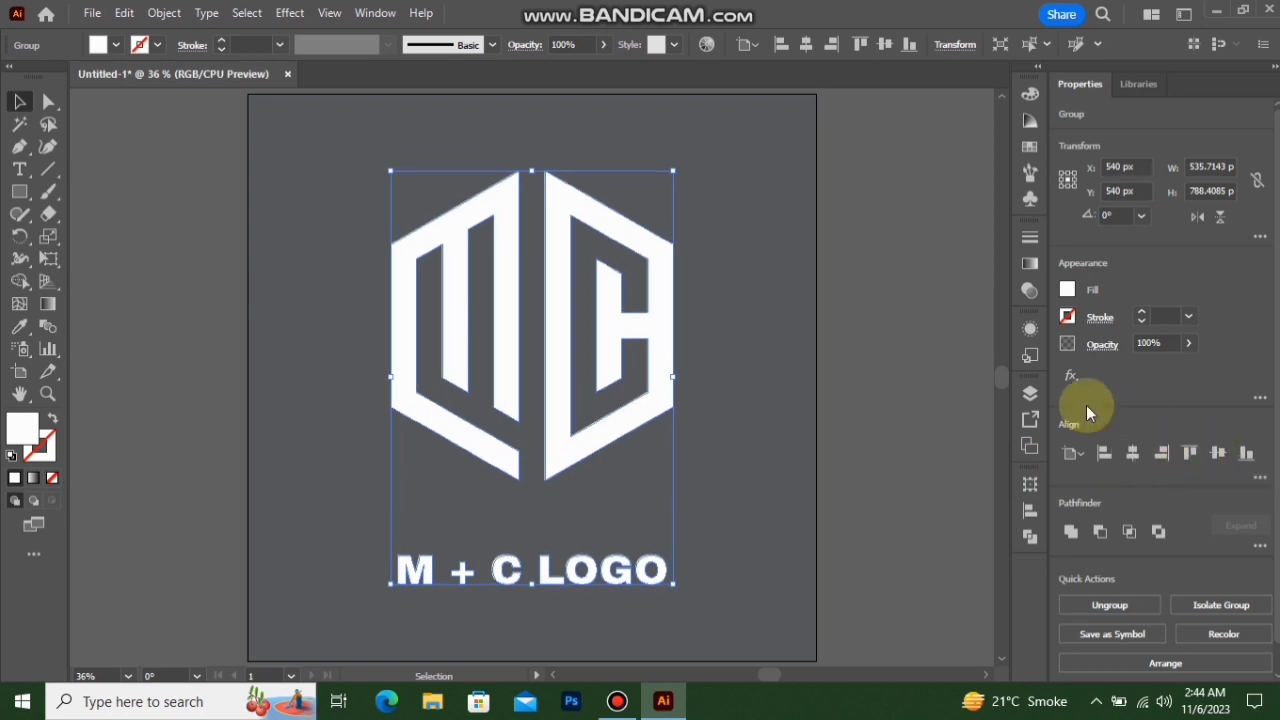
Step: Apply a black Drop Shadow to the group in Multiply mode with 75% opacity, 7 px X and Y offsets and 5 px blur
left_click(297, 16)
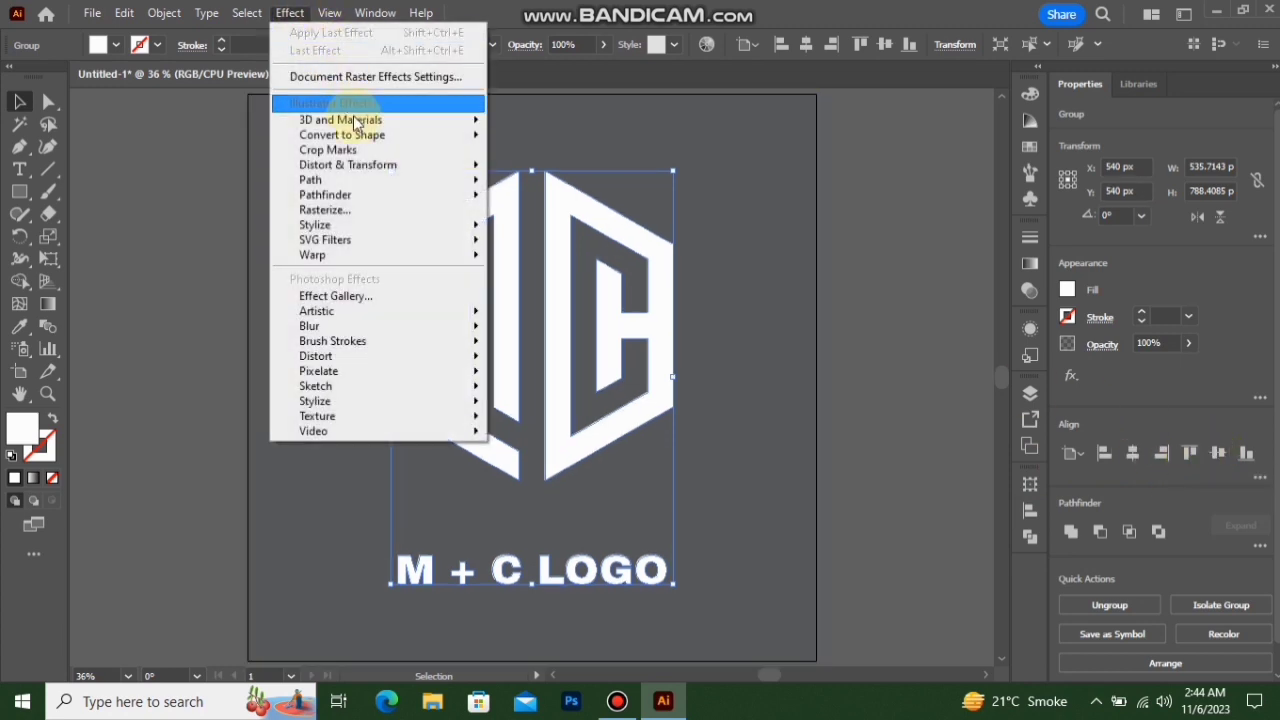
mouse_move(414, 226)
left_click(541, 233)
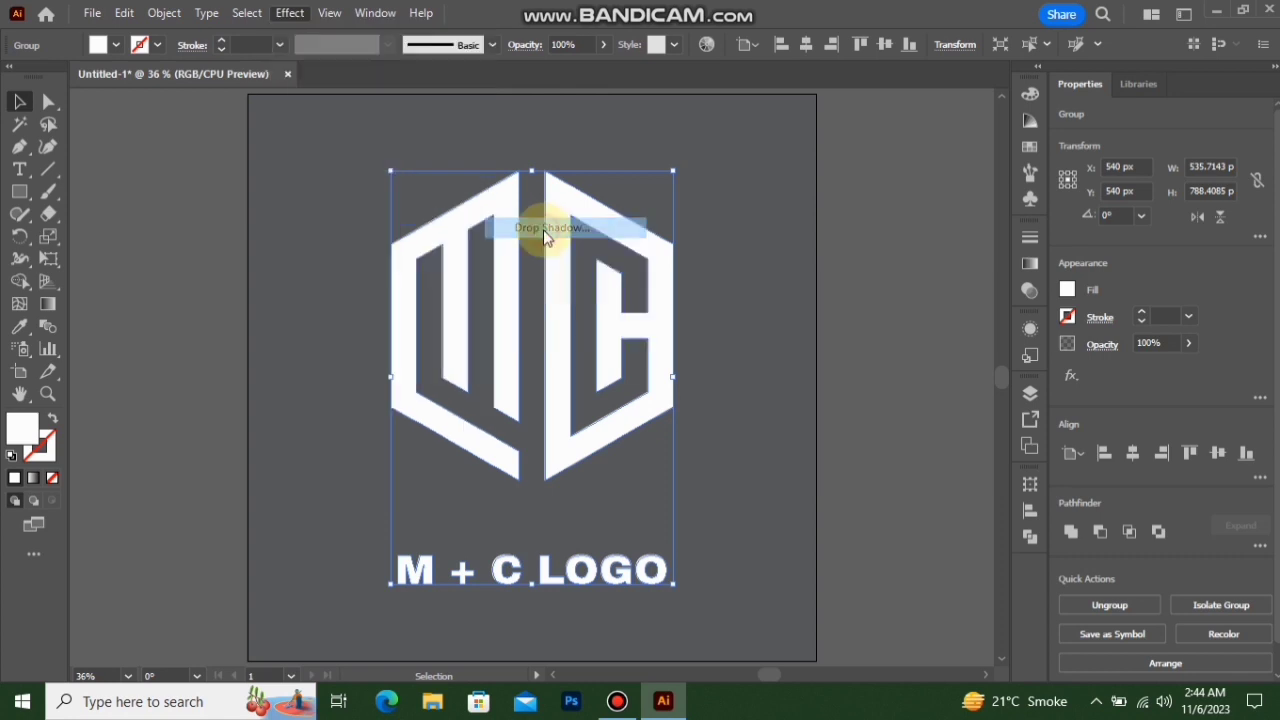
left_click(840, 388)
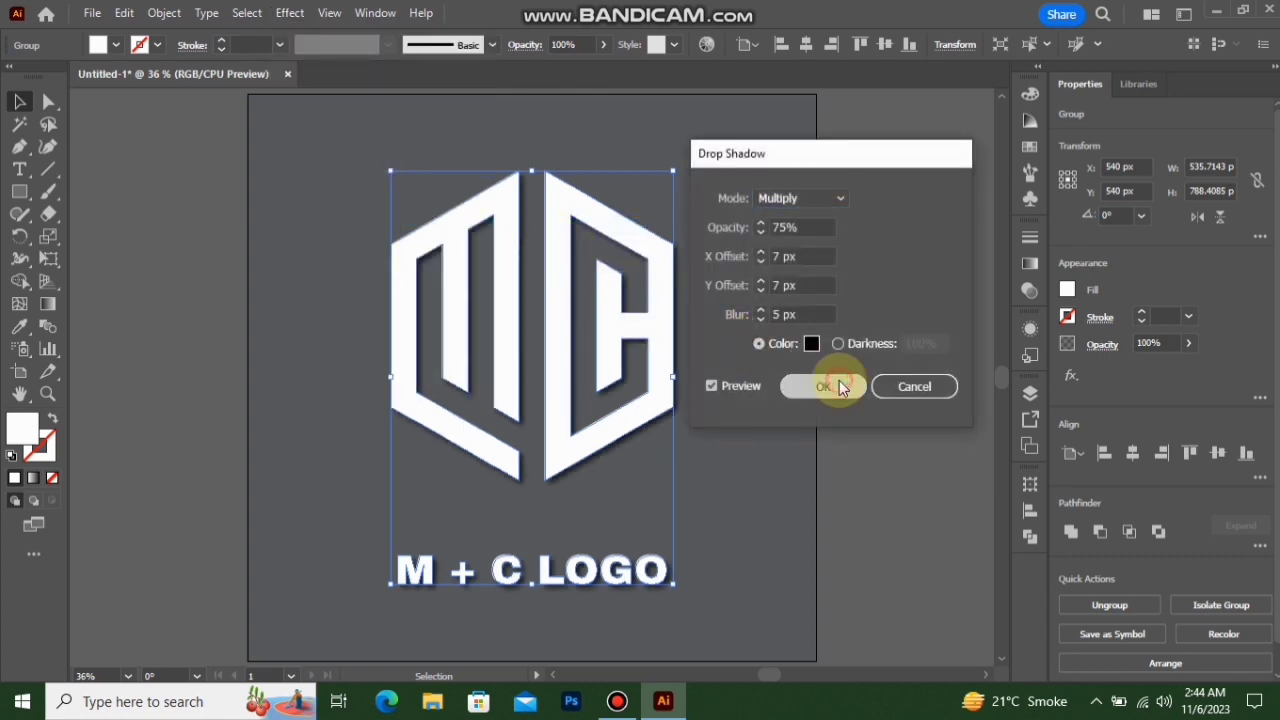
left_click(850, 369)
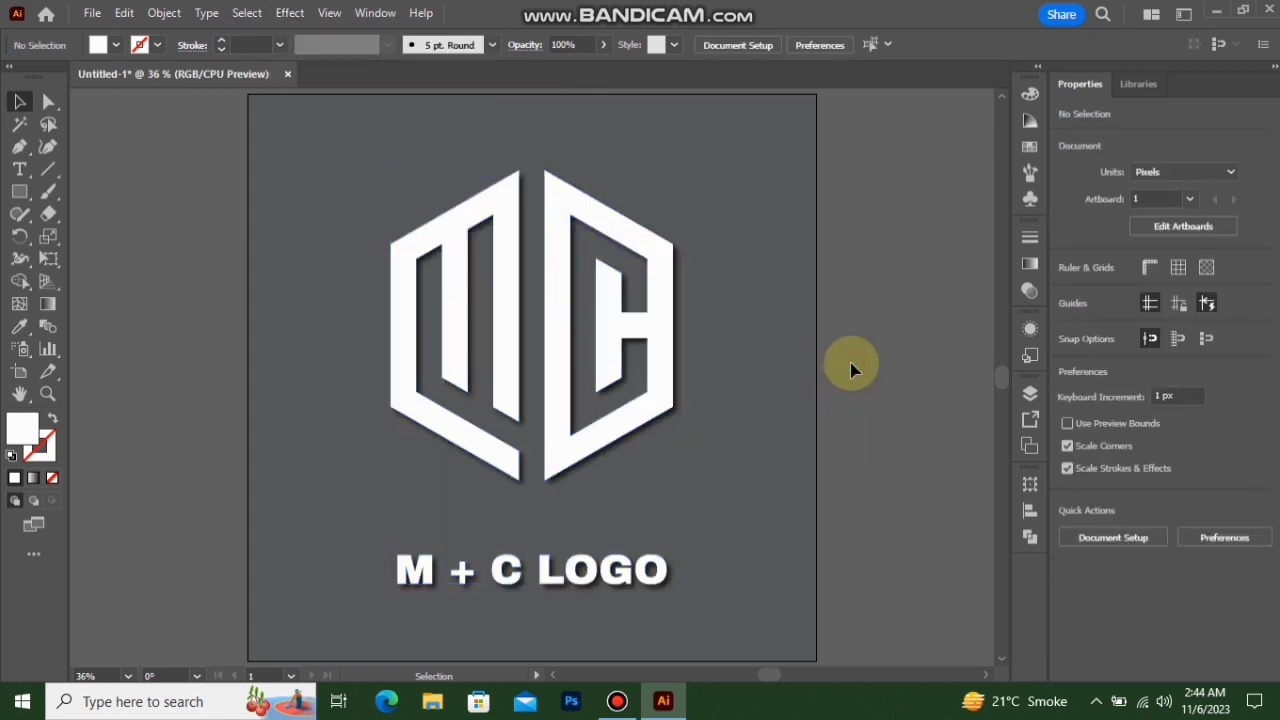